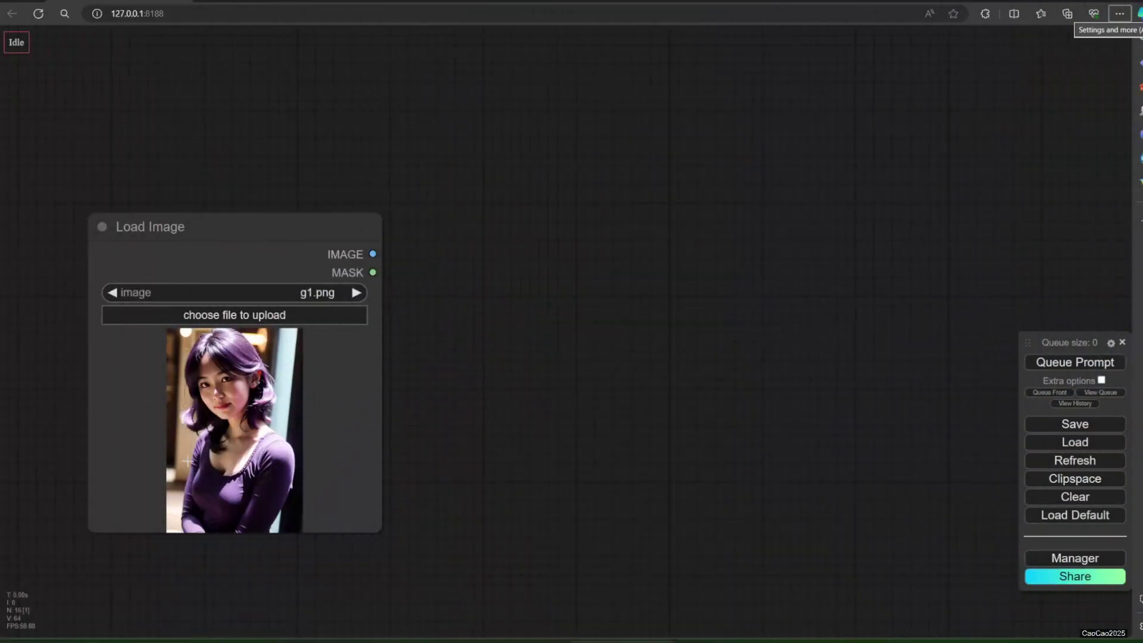
# Paint a thick-brush mask over the woman's shirt, shoulder and chest, then save it to the node
pyautogui.rightClick(227, 432)
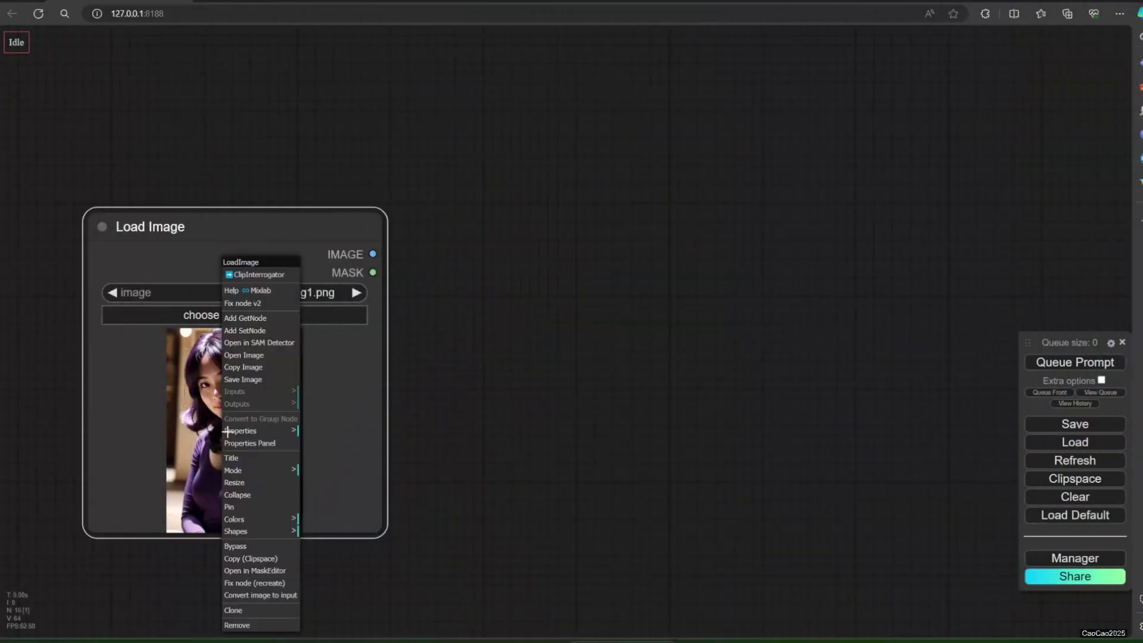
pyautogui.click(276, 572)
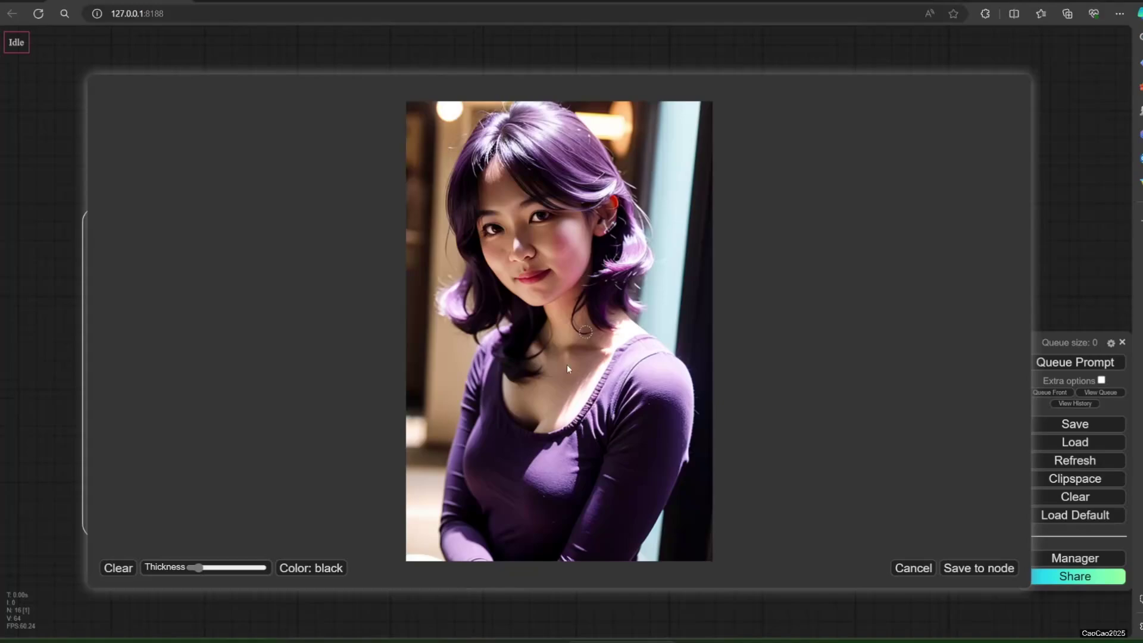
pyautogui.moveTo(566, 463); pyautogui.dragTo(507, 481)
pyautogui.moveTo(212, 568); pyautogui.dragTo(262, 567)
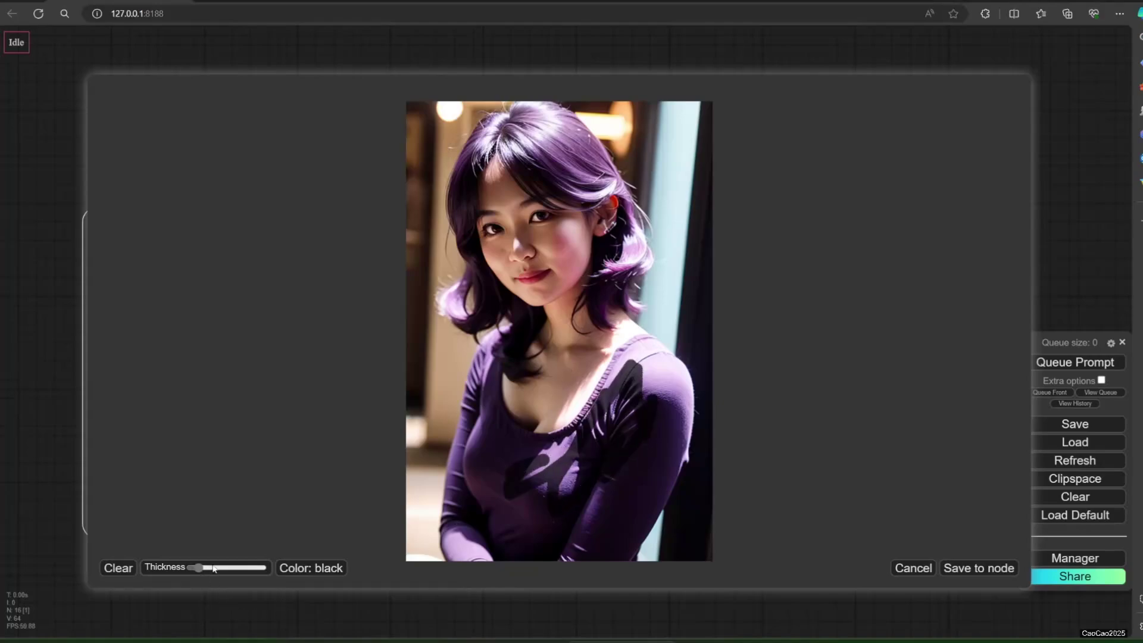
pyautogui.moveTo(451, 543)
pyautogui.mouseDown()
pyautogui.moveTo(635, 433)
pyautogui.moveTo(625, 411)
pyautogui.moveTo(513, 501)
pyautogui.moveTo(481, 467)
pyautogui.mouseUp()
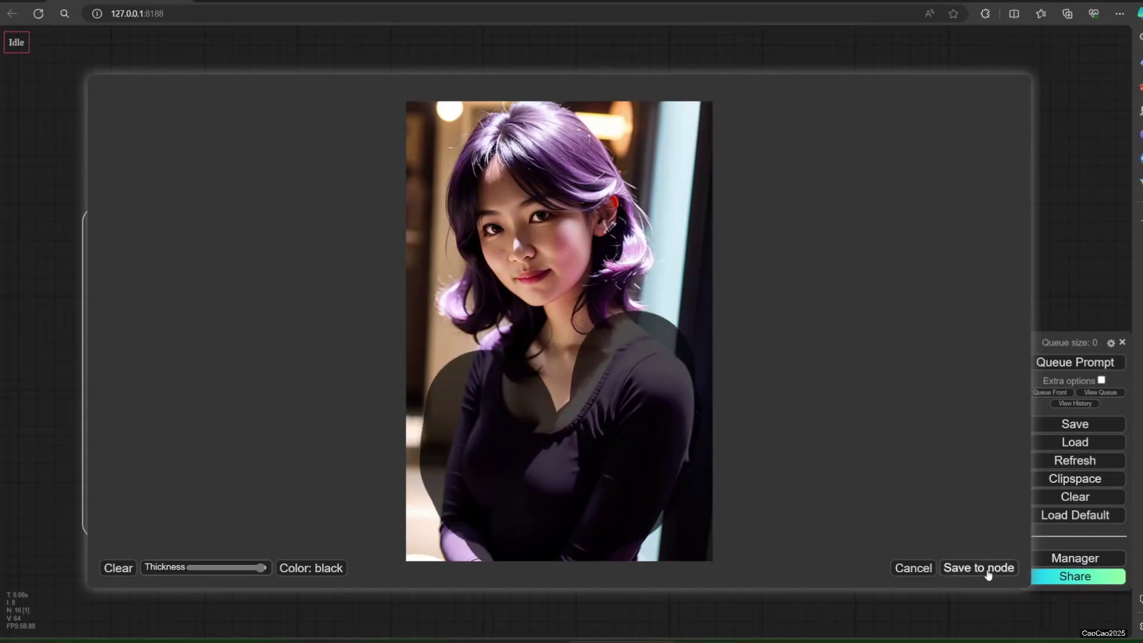
pyautogui.click(953, 573)
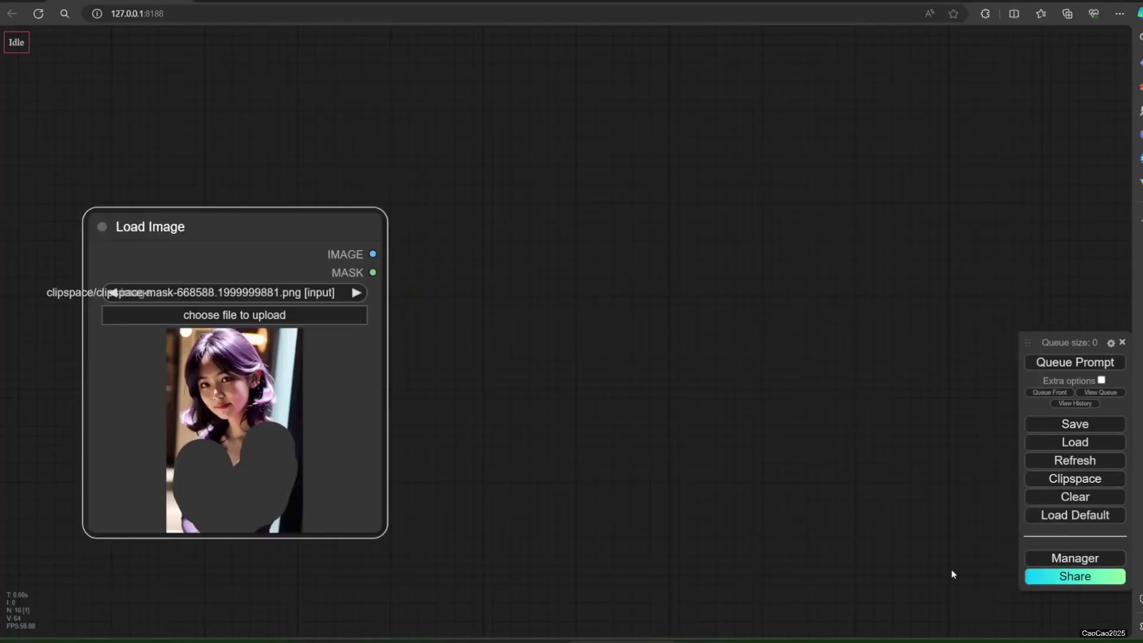
# Clear the torso mask in MaskEditor and resave the unmasked image to Load Image
pyautogui.rightClick(243, 452)
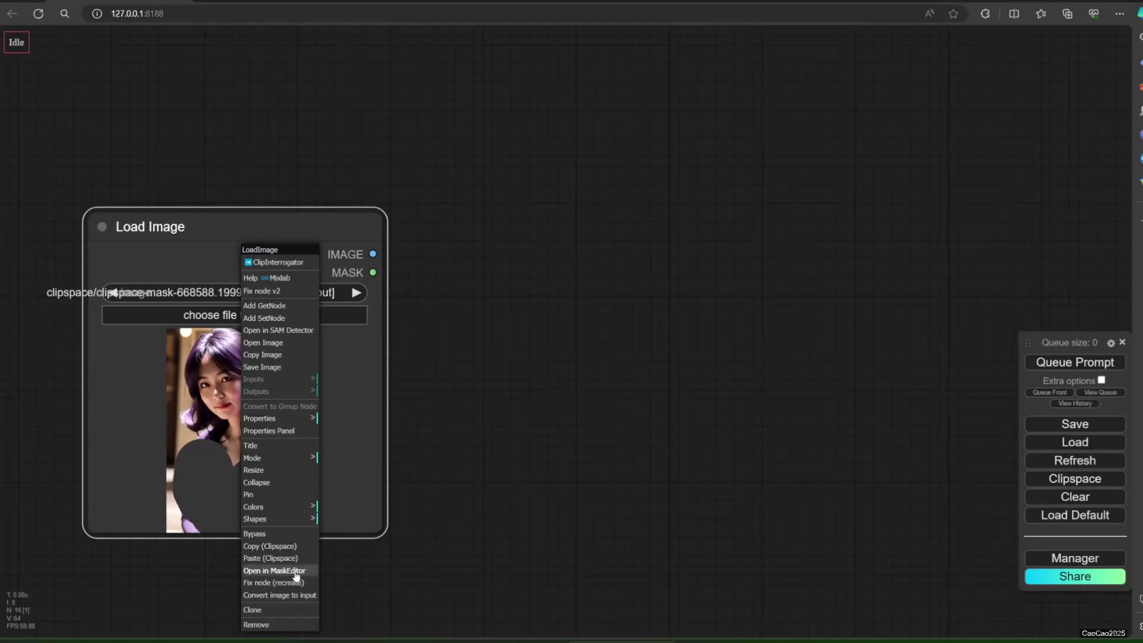
pyautogui.click(296, 571)
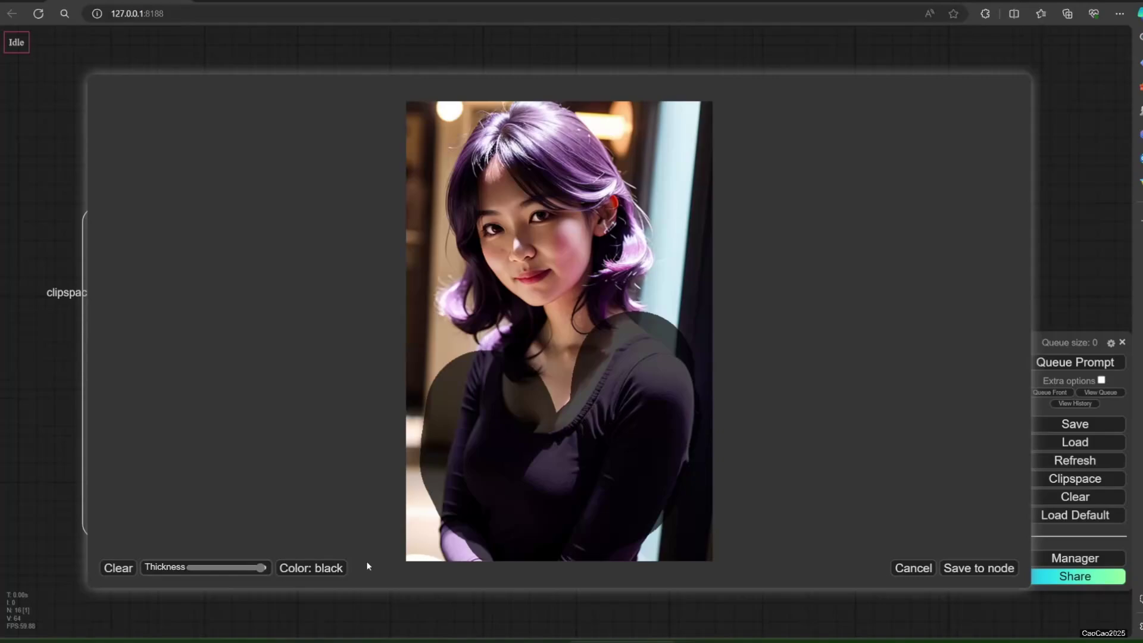
pyautogui.click(118, 570)
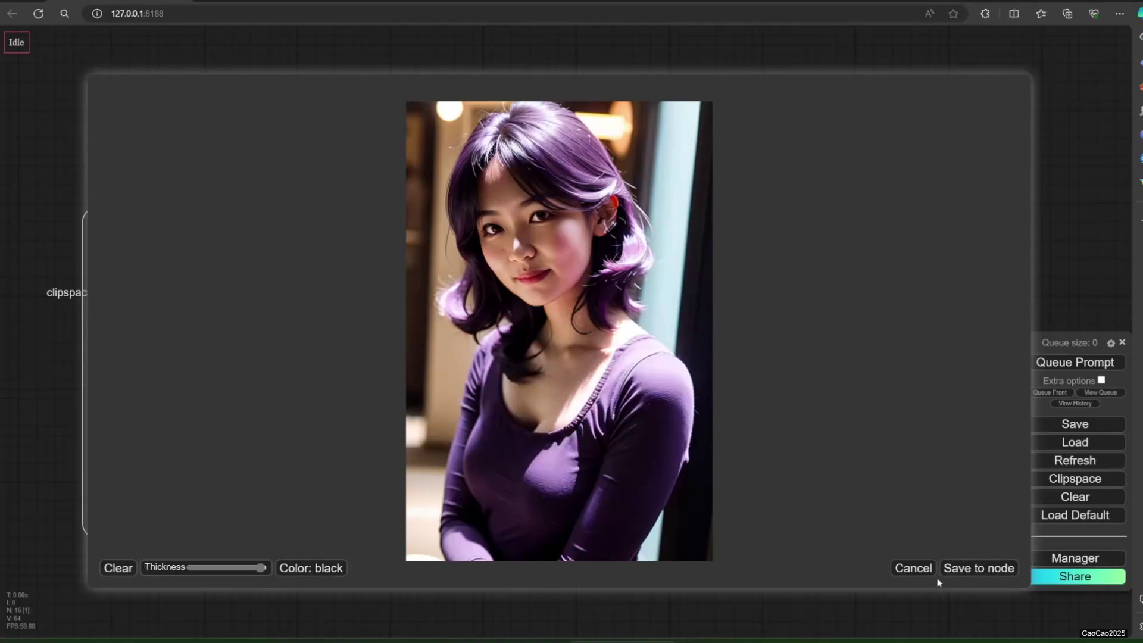
pyautogui.click(959, 574)
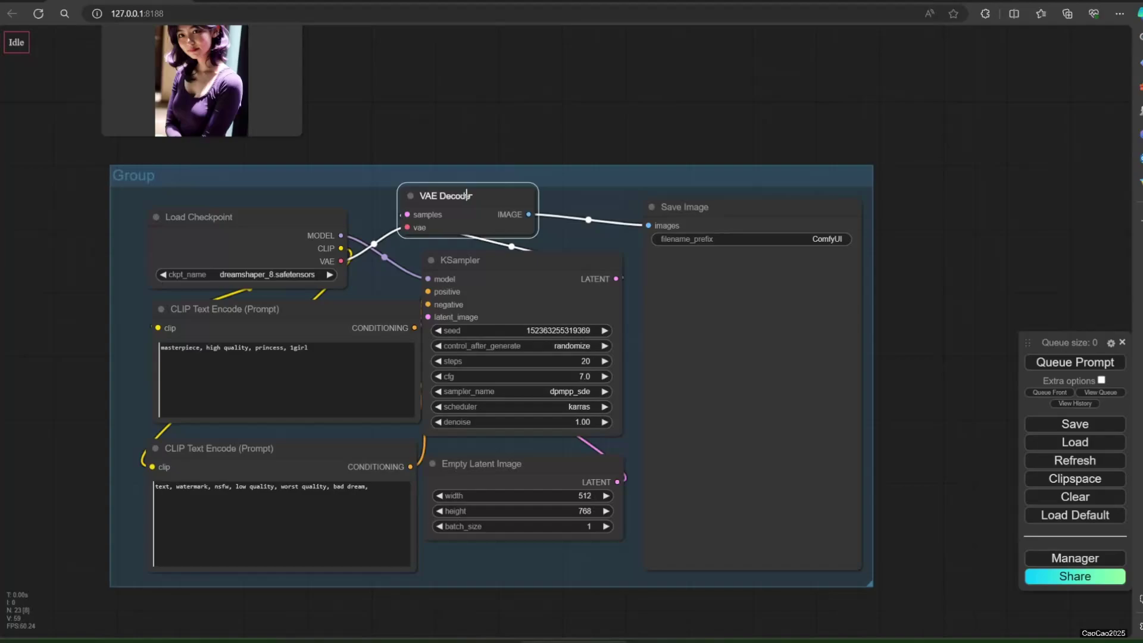
# Nudge the VAE Decode node and generate two images from the princess prompt
pyautogui.moveTo(453, 182); pyautogui.dragTo(479, 195)
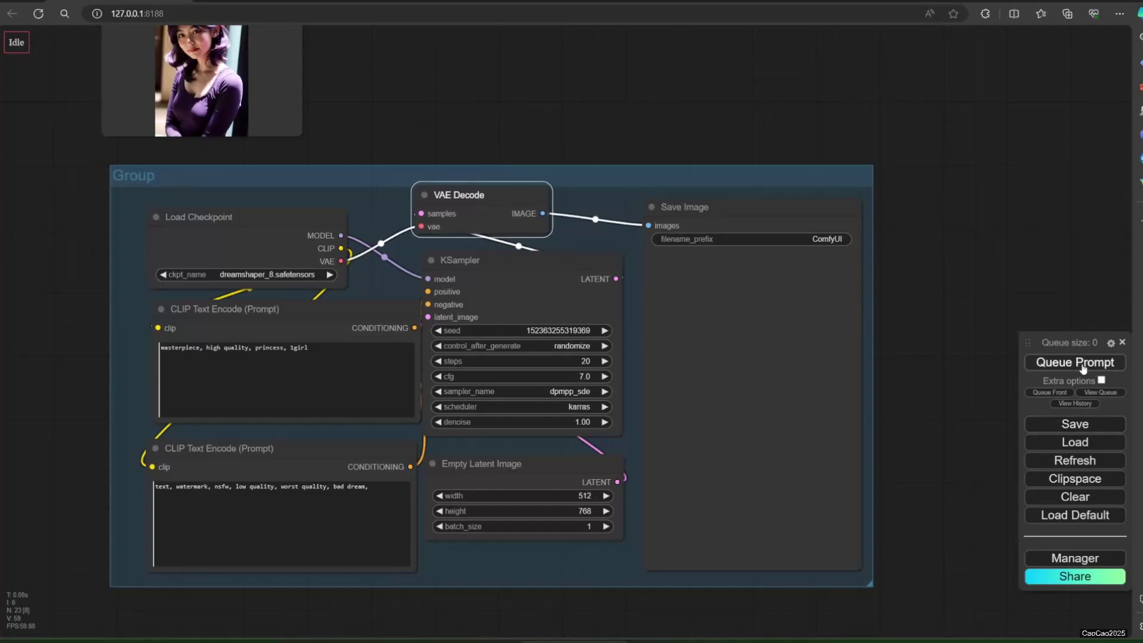
pyautogui.click(1081, 367)
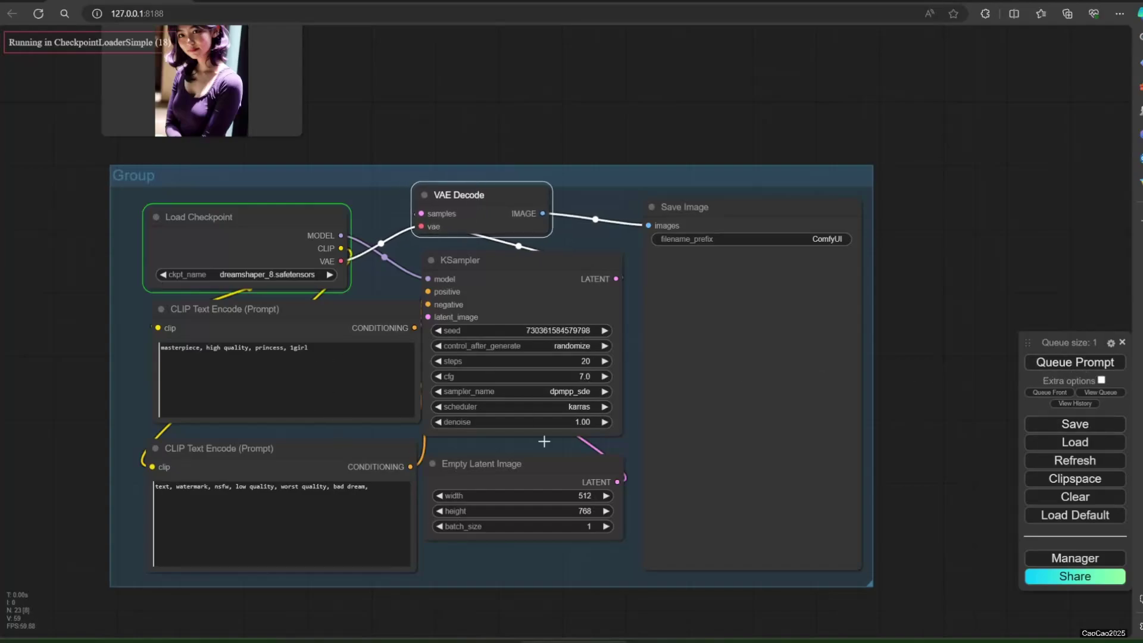
pyautogui.scroll(1, 654, 357)
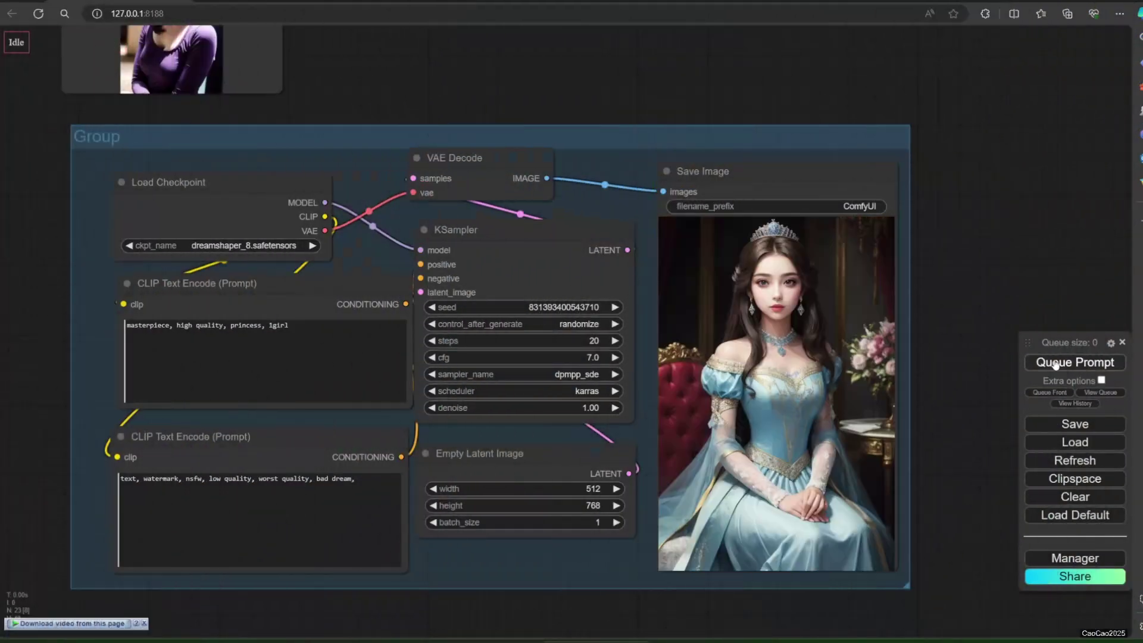
pyautogui.click(1054, 364)
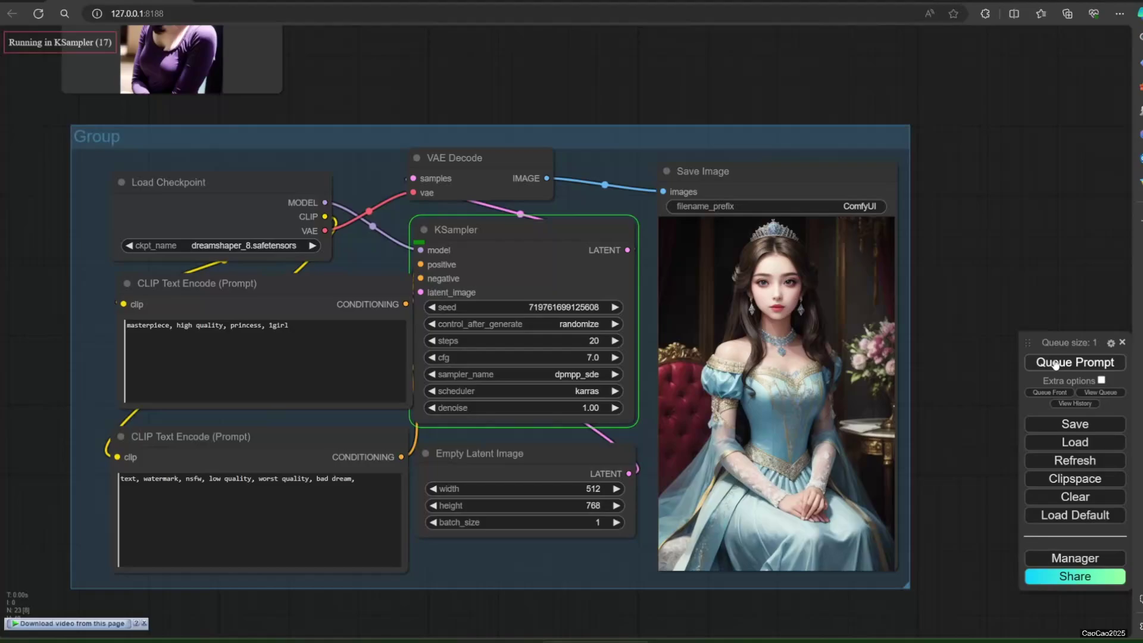
pyautogui.scroll(1, 944, 343)
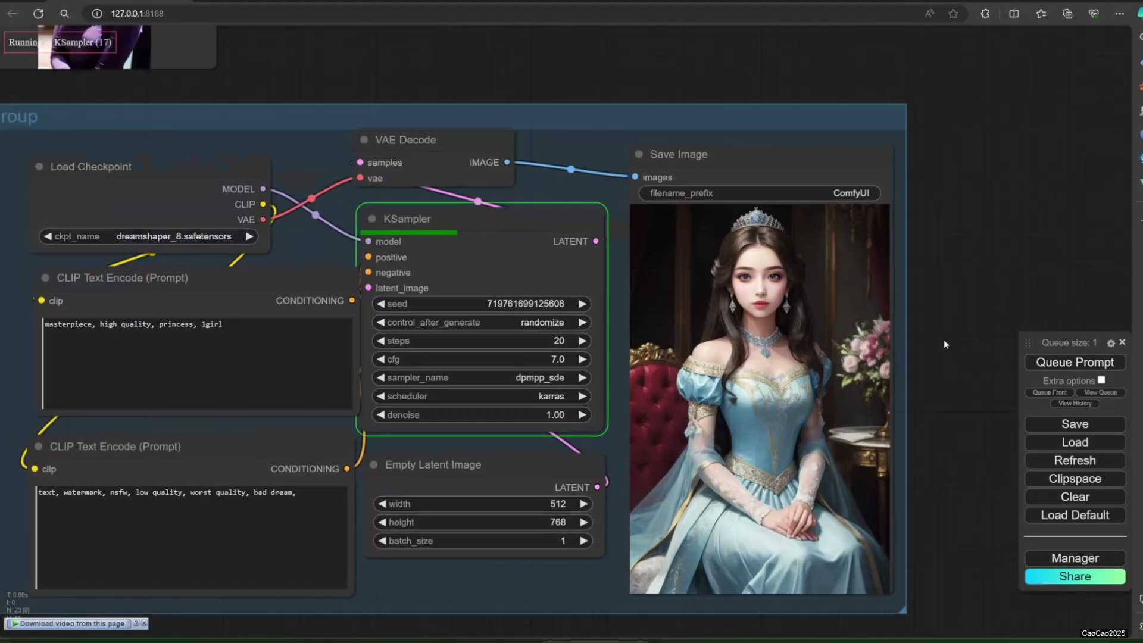
# Replace 'princess' with 'sport girl' in the positive prompt and generate a new image
pyautogui.doubleClick(182, 325)
pyautogui.write('sport')
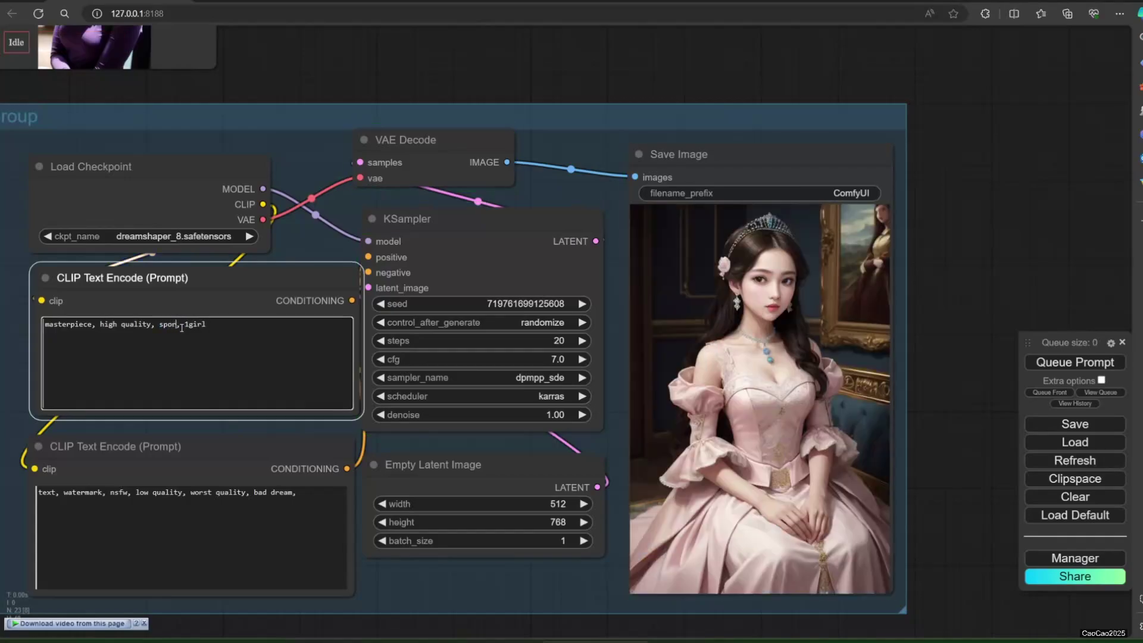
pyautogui.write(' gir')
pyautogui.write('l')
pyautogui.click(1074, 362)
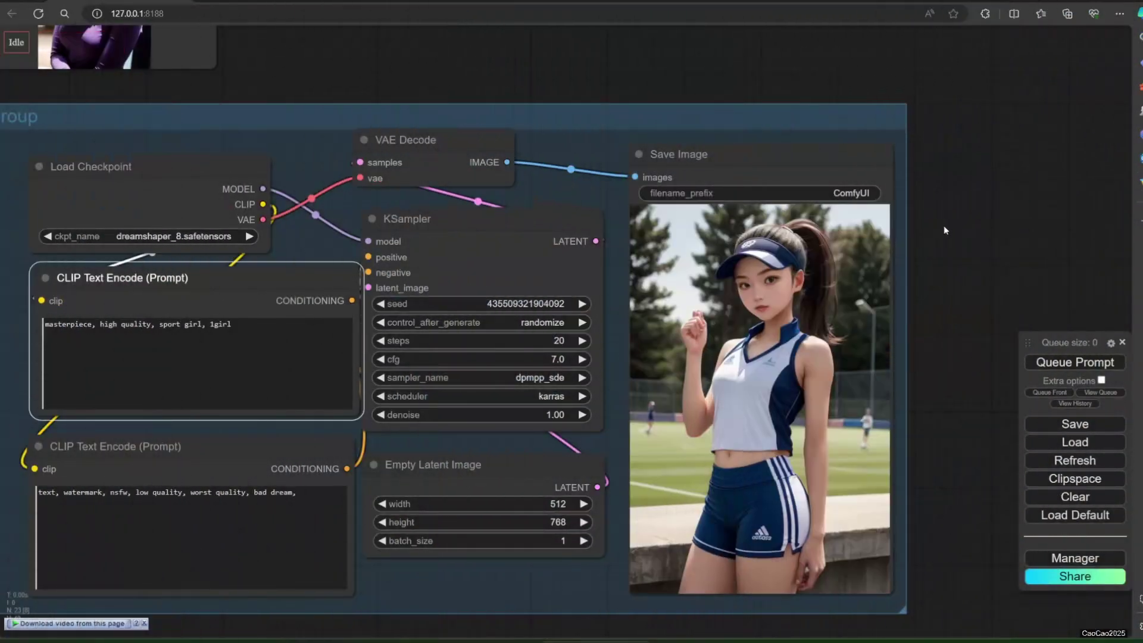
pyautogui.scroll(-2, 944, 225)
pyautogui.scroll(-1, 1010, 311)
# Add a new group in the empty space to the right and enlarge it into a tall rectangle
pyautogui.scroll(-1, 976, 302)
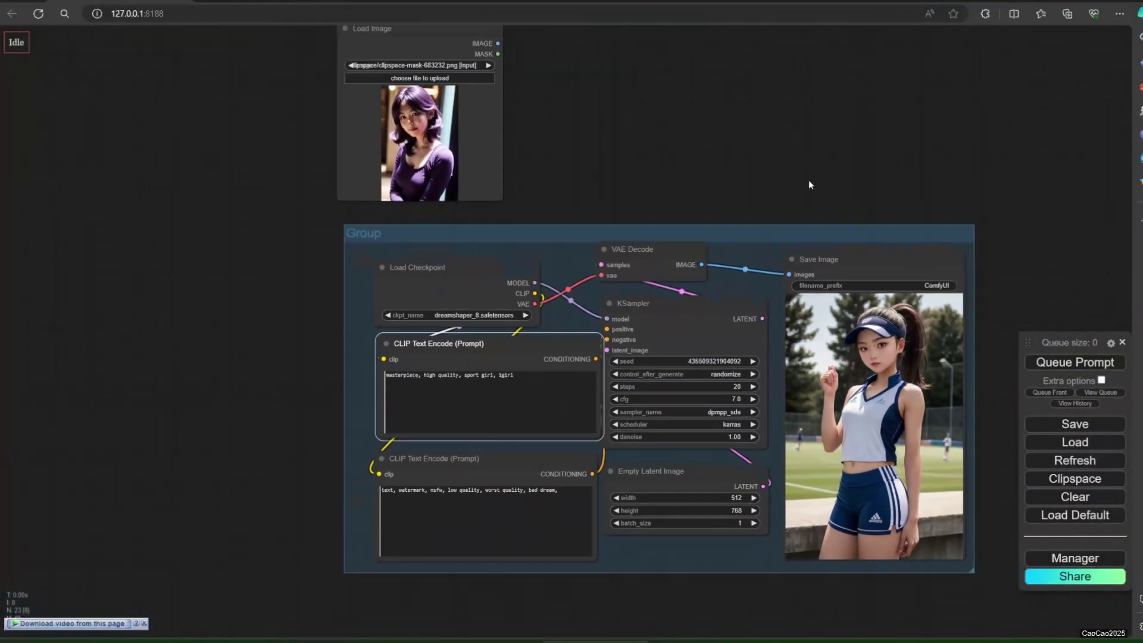
pyautogui.moveTo(805, 162)
pyautogui.mouseDown()
pyautogui.moveTo(783, 220)
pyautogui.moveTo(730, 229)
pyautogui.moveTo(516, 230)
pyautogui.moveTo(519, 197)
pyautogui.mouseUp()
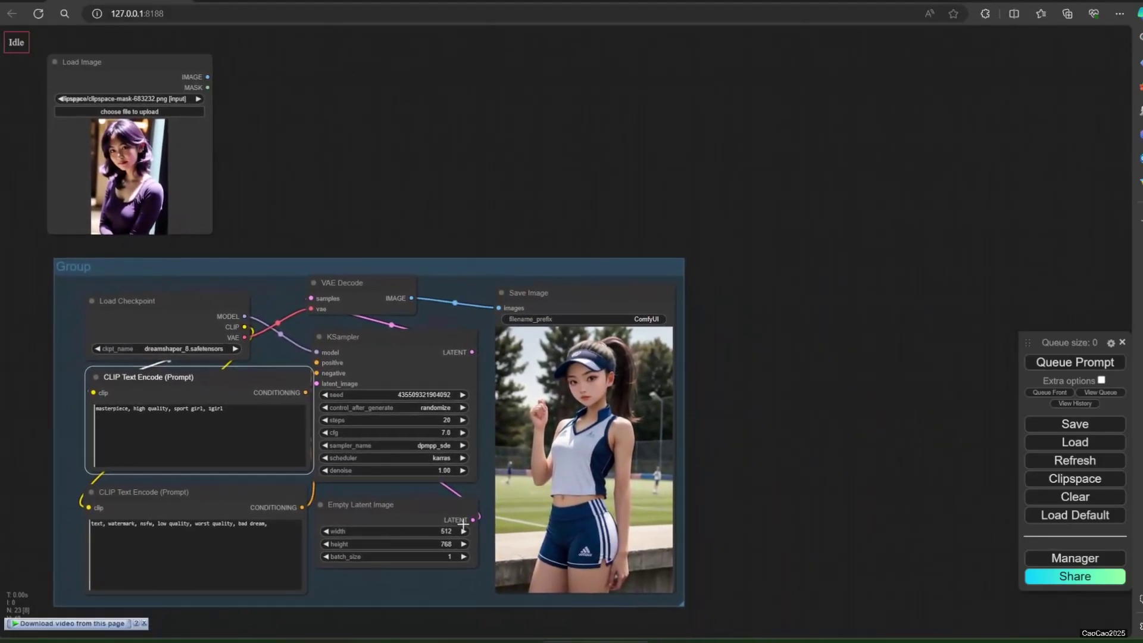
pyautogui.rightClick(617, 153)
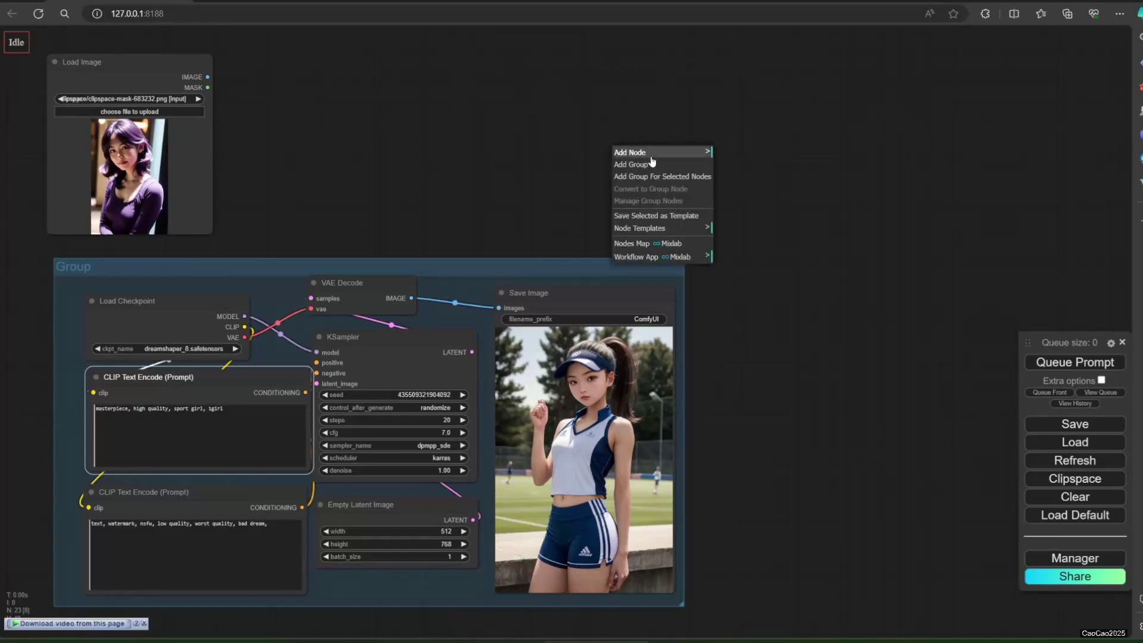
pyautogui.click(652, 164)
pyautogui.moveTo(666, 184)
pyautogui.mouseDown()
pyautogui.moveTo(759, 124)
pyautogui.moveTo(810, 130)
pyautogui.moveTo(1063, 474)
pyautogui.moveTo(1060, 587)
pyautogui.mouseUp()
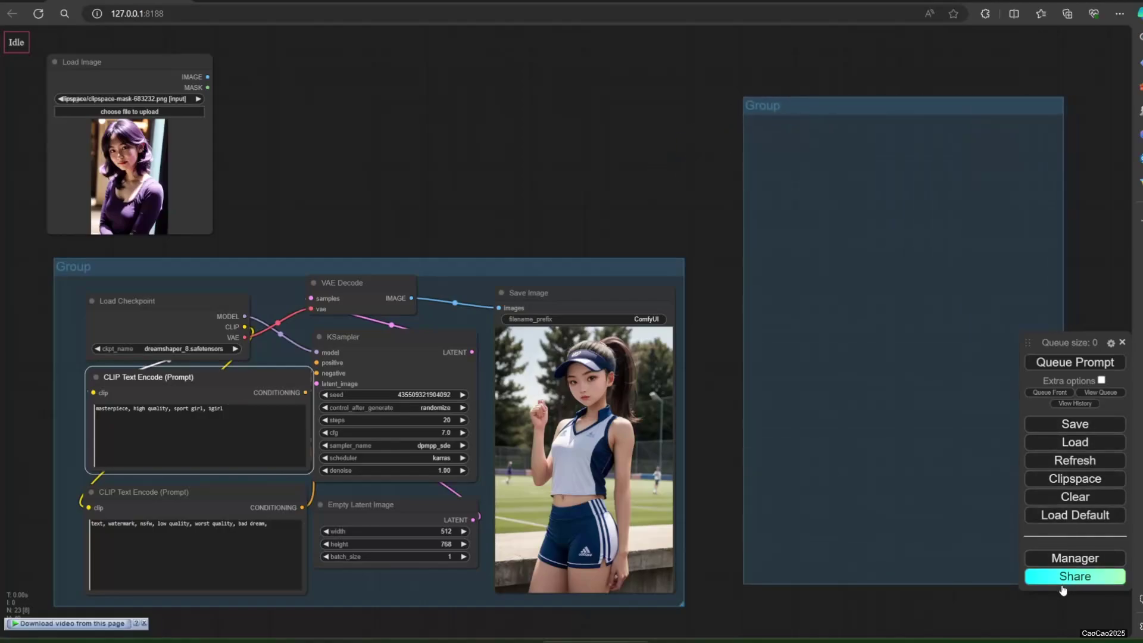
pyautogui.moveTo(653, 149); pyautogui.dragTo(426, 119)
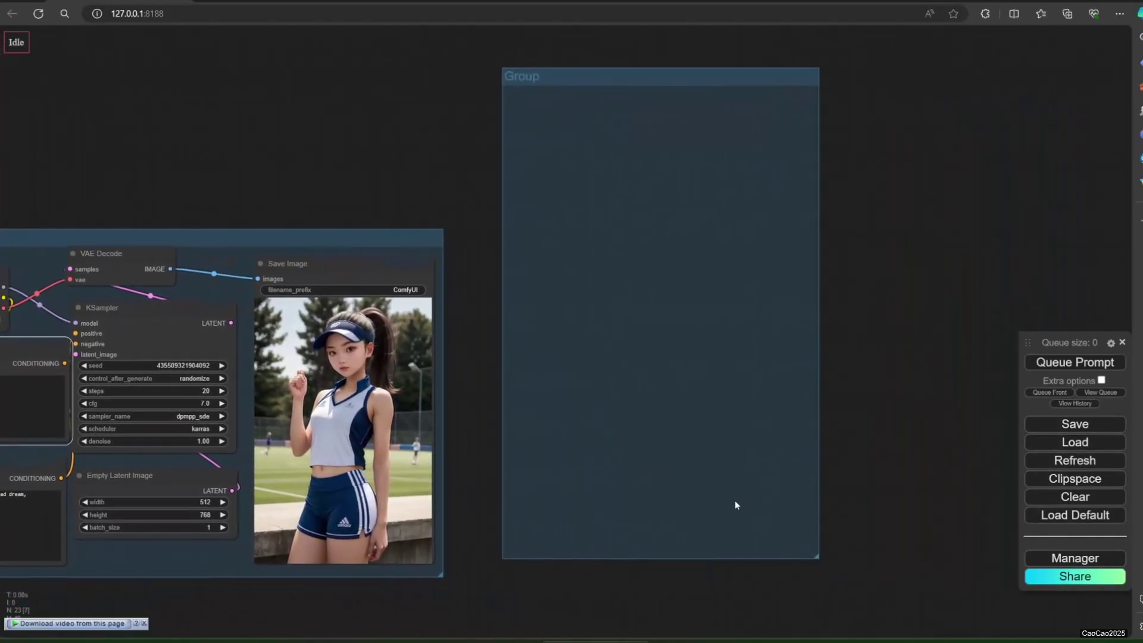
pyautogui.moveTo(815, 556); pyautogui.dragTo(988, 556)
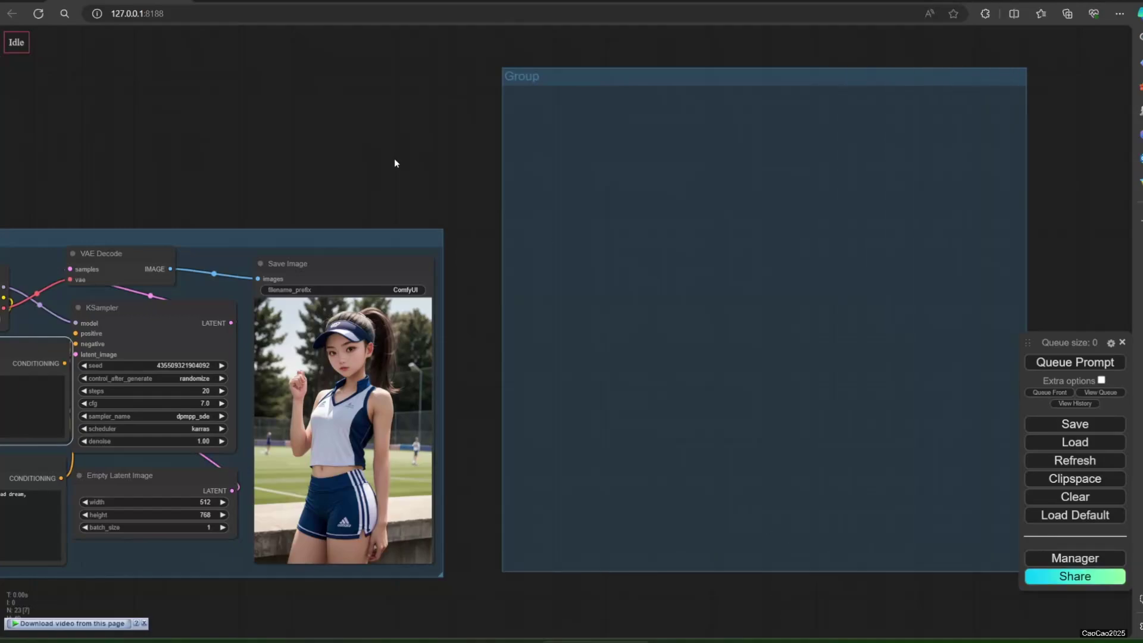
pyautogui.scroll(5, 395, 163)
pyautogui.moveTo(459, 133)
pyautogui.mouseDown()
pyautogui.moveTo(268, 254)
pyautogui.moveTo(192, 209)
pyautogui.mouseUp()
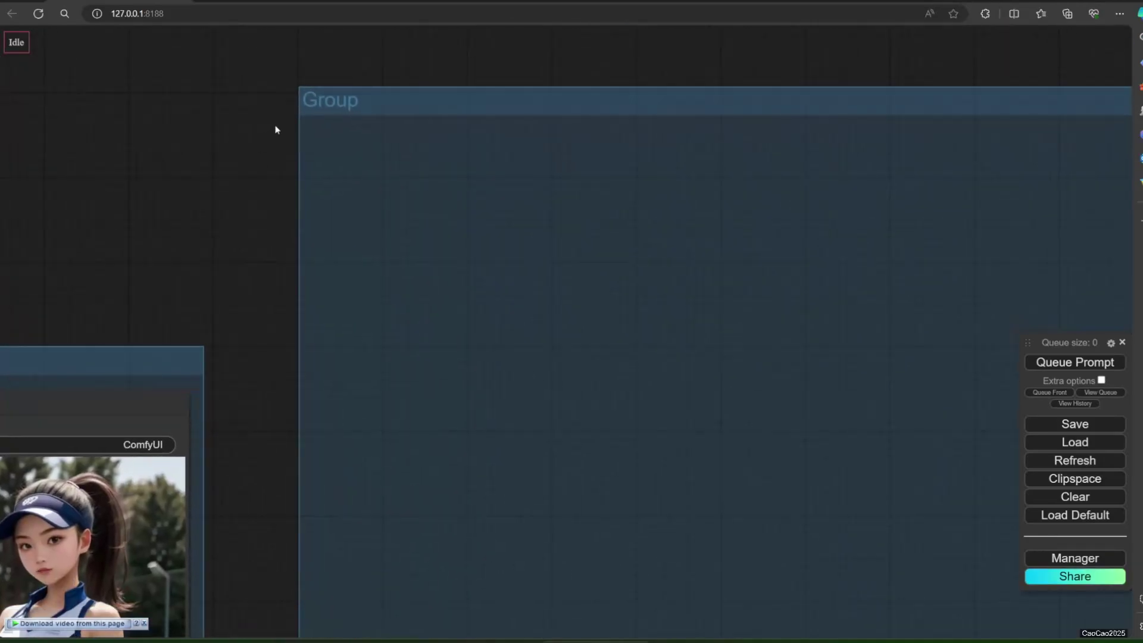
# Search for 'coco' inside the group and add a OneFormer COCO Segmentor node
pyautogui.rightClick(325, 143)
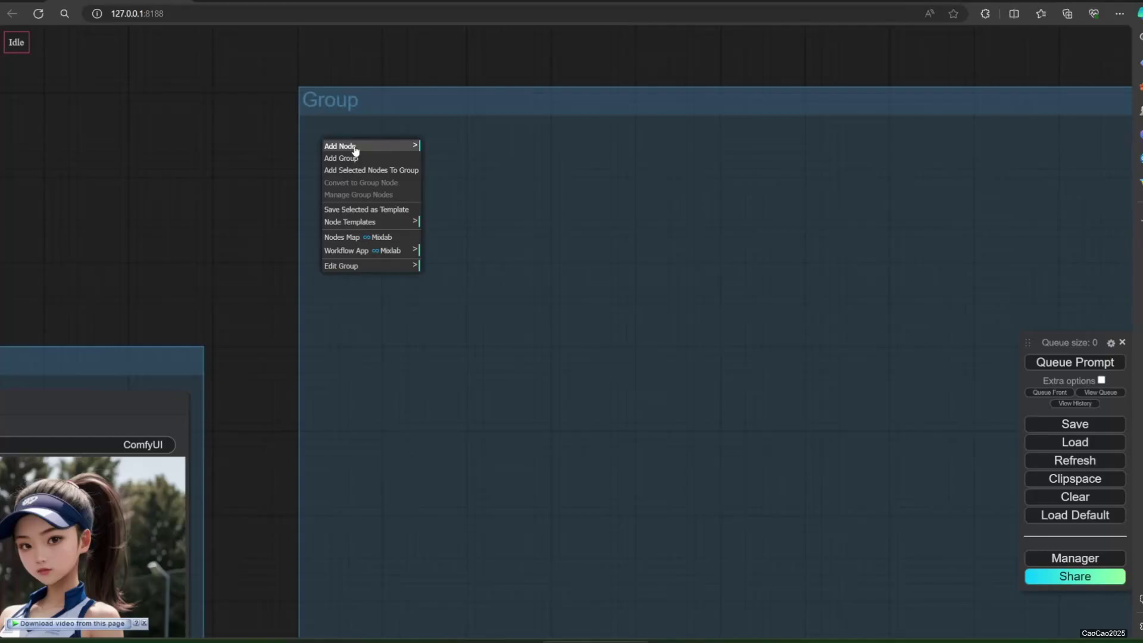
pyautogui.click(355, 149)
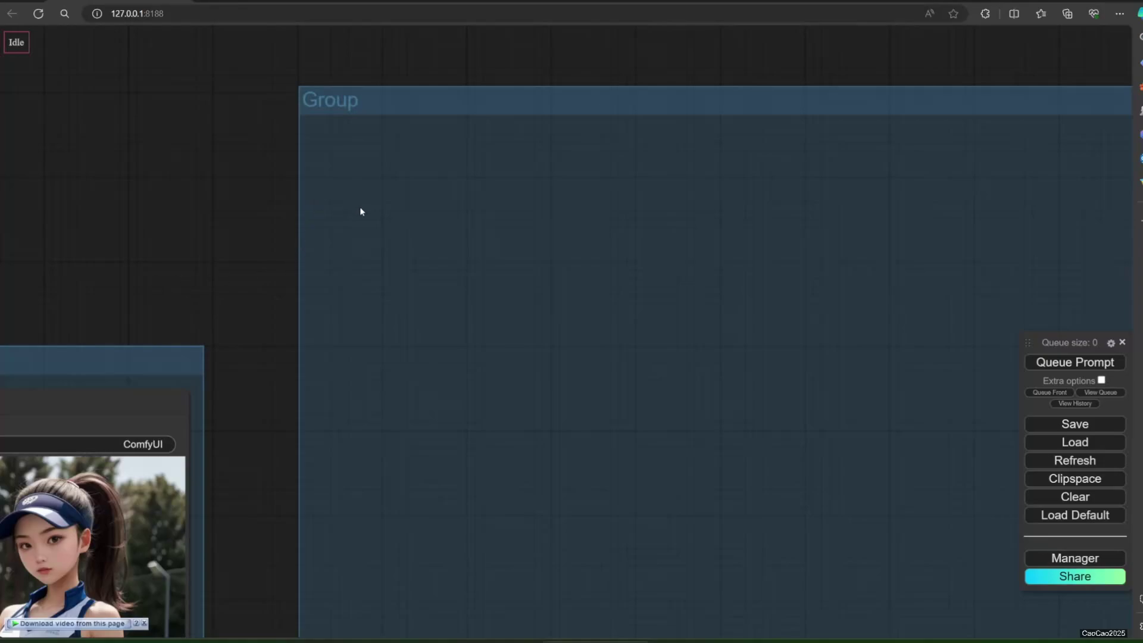
pyautogui.doubleClick(357, 232)
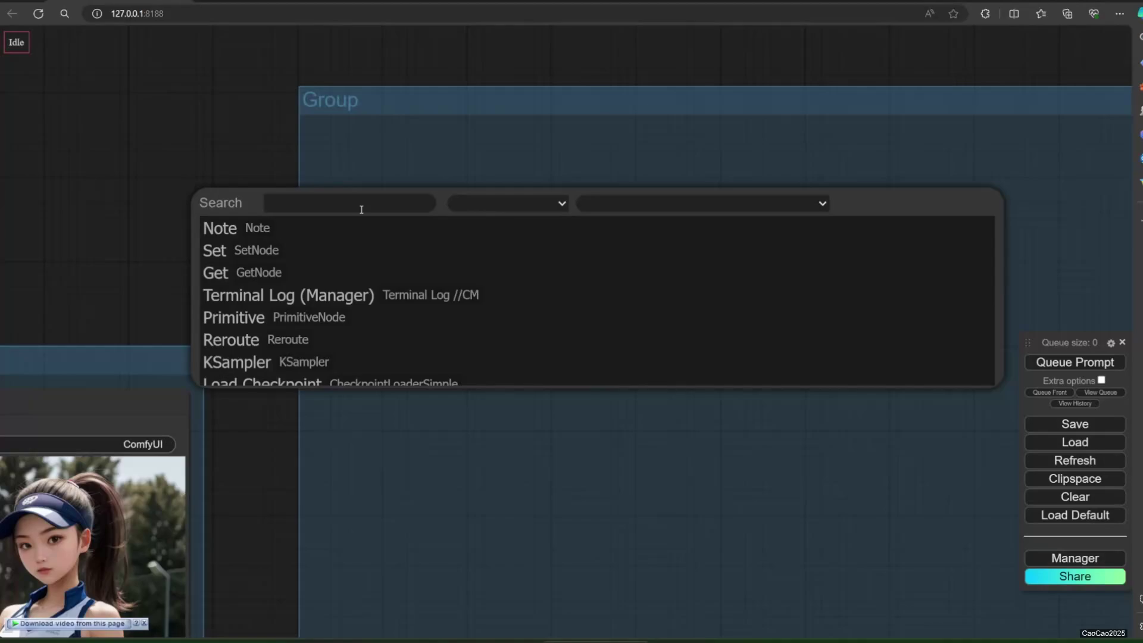
pyautogui.write('cli')
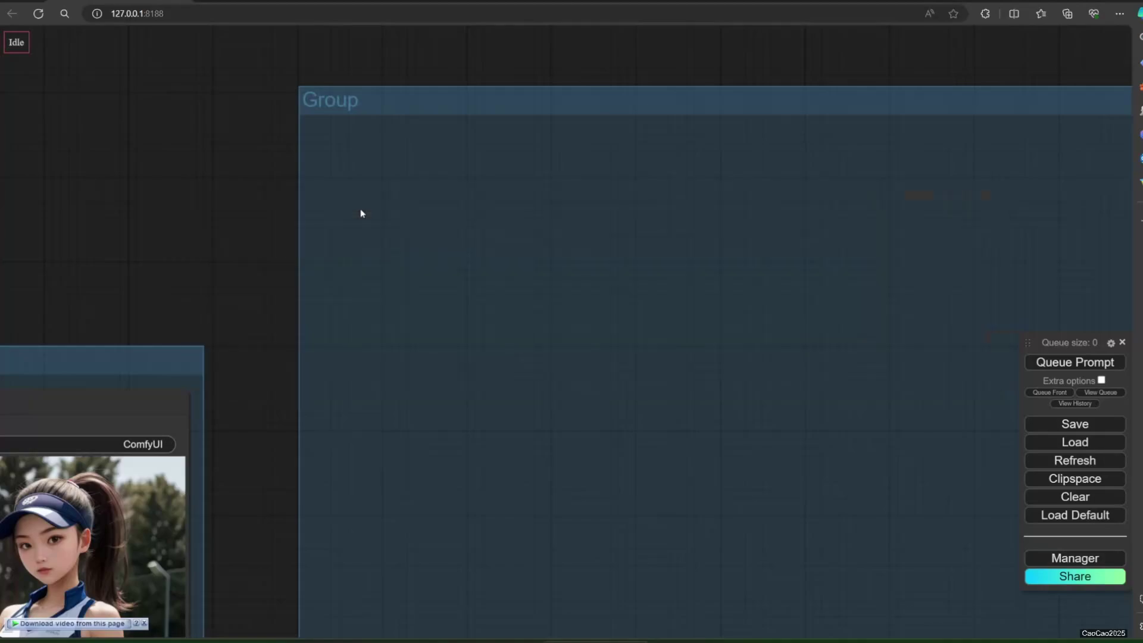
pyautogui.doubleClick(346, 214)
pyautogui.write('co')
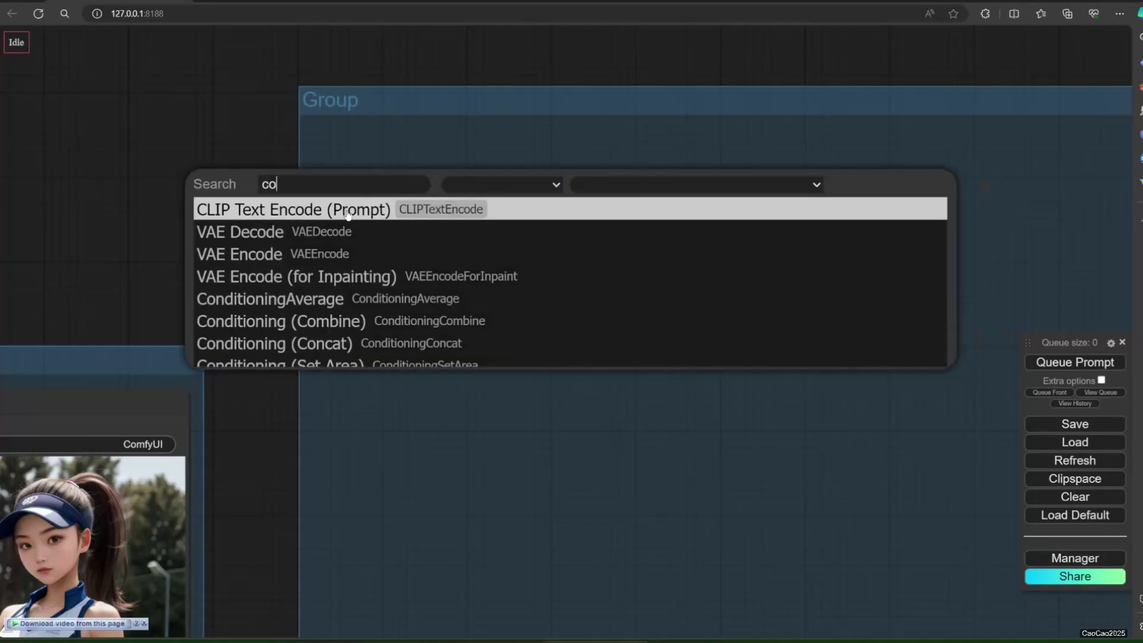
pyautogui.write('co')
pyautogui.click(349, 230)
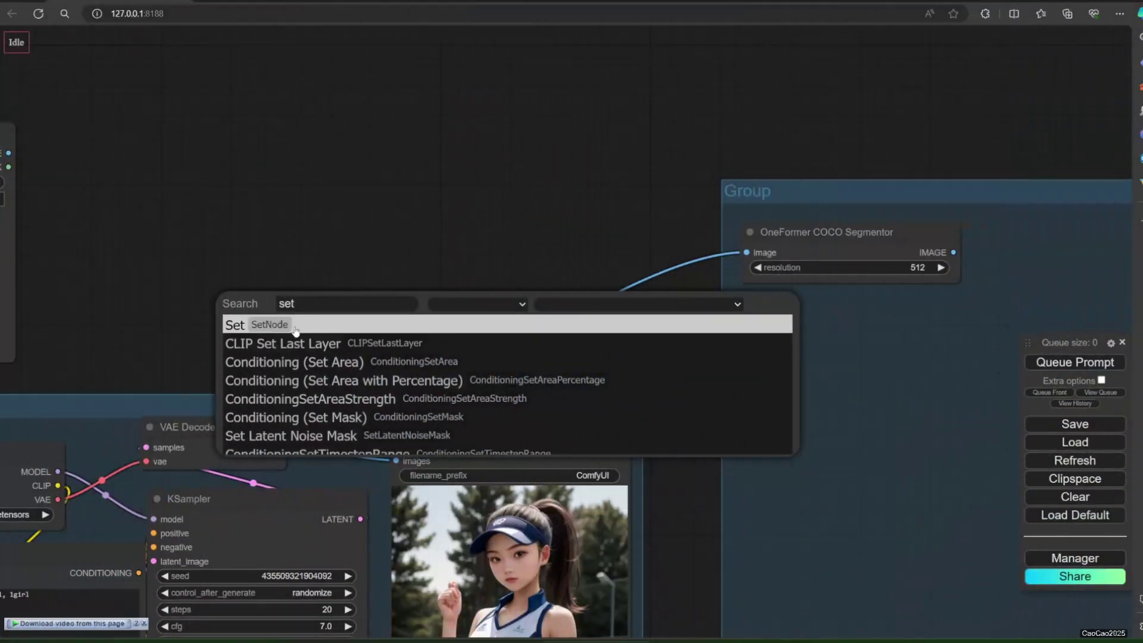
# Add a Set node named Image_to_be_mask fed by VAE Decode, removing the direct OneFormer link
pyautogui.click(292, 324)
pyautogui.click(344, 329)
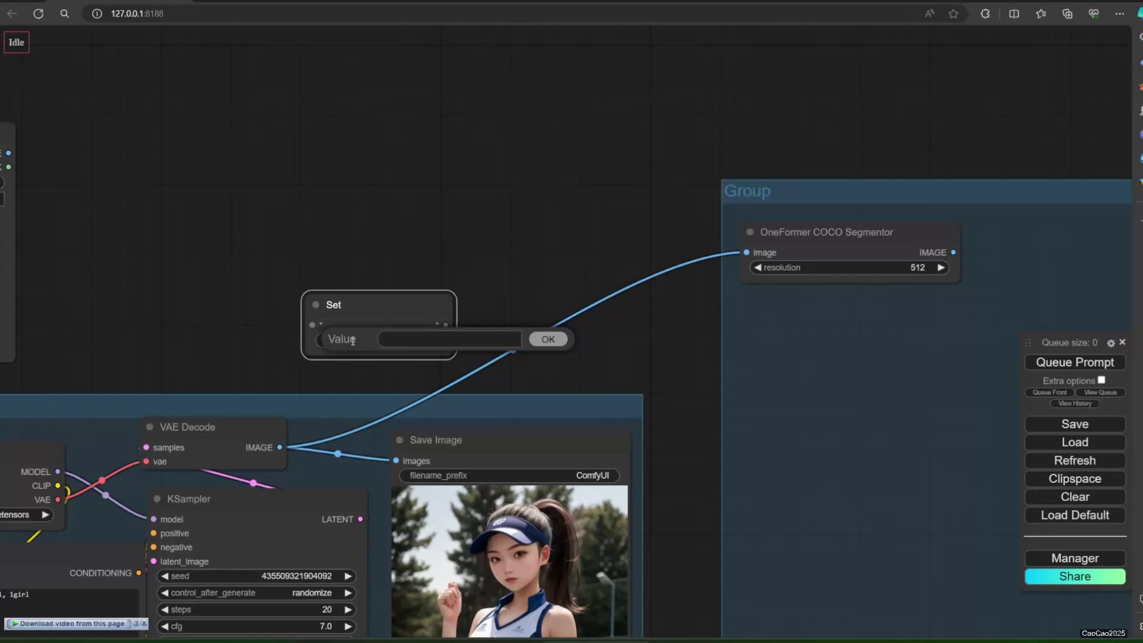
pyautogui.write('Image')
pyautogui.write('_to_be_mask')
pyautogui.press('Return')
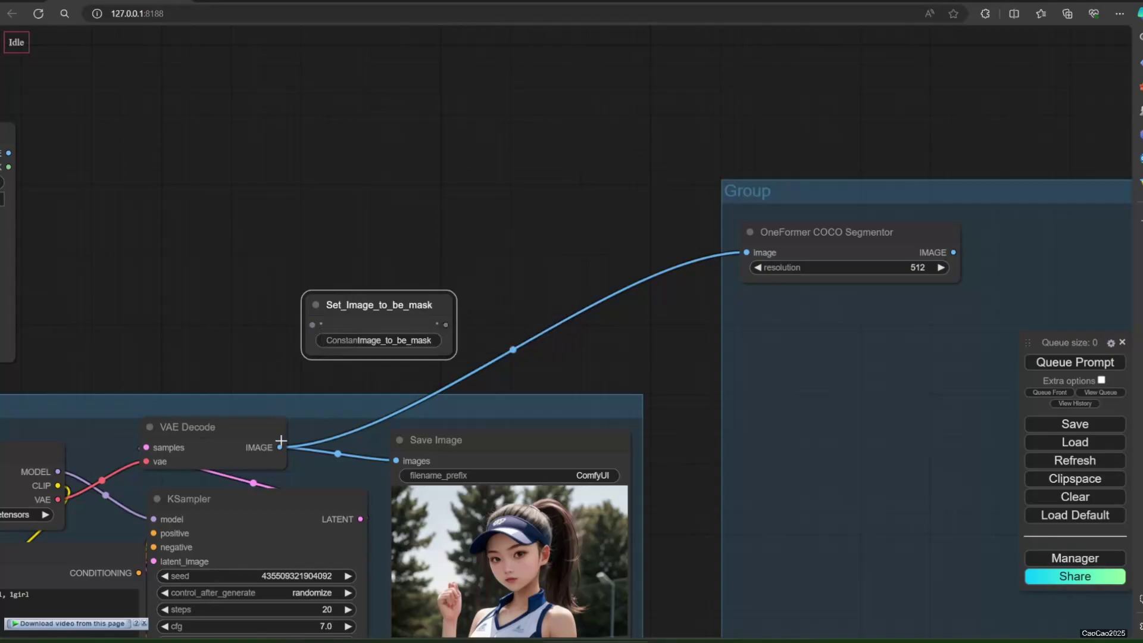
pyautogui.moveTo(280, 447); pyautogui.dragTo(312, 325)
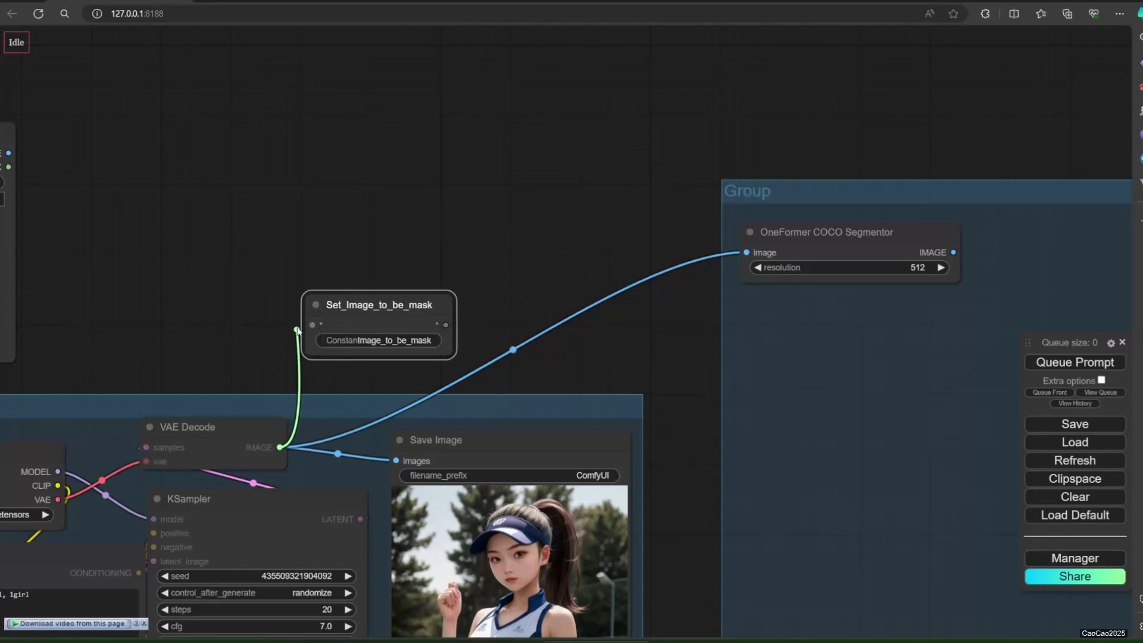
pyautogui.click(514, 352)
pyautogui.click(526, 364)
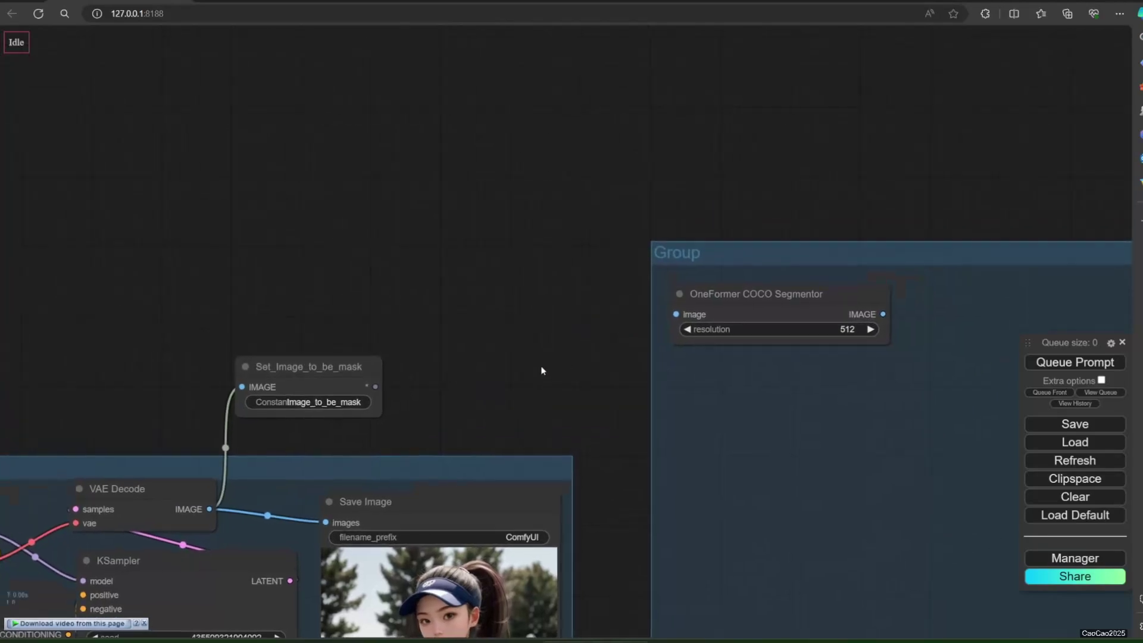
# Lower the segmentor and add a Get node above it reading Image_to_be_mask
pyautogui.moveTo(726, 288); pyautogui.dragTo(726, 360)
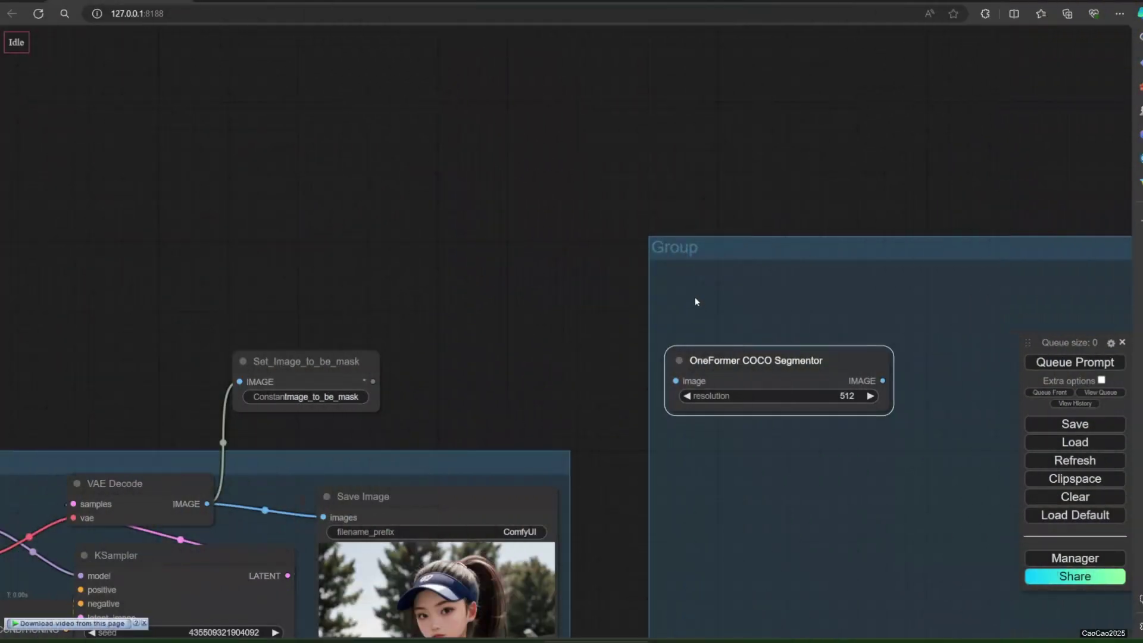
pyautogui.doubleClick(695, 301)
pyautogui.write('get')
pyautogui.press('Return')
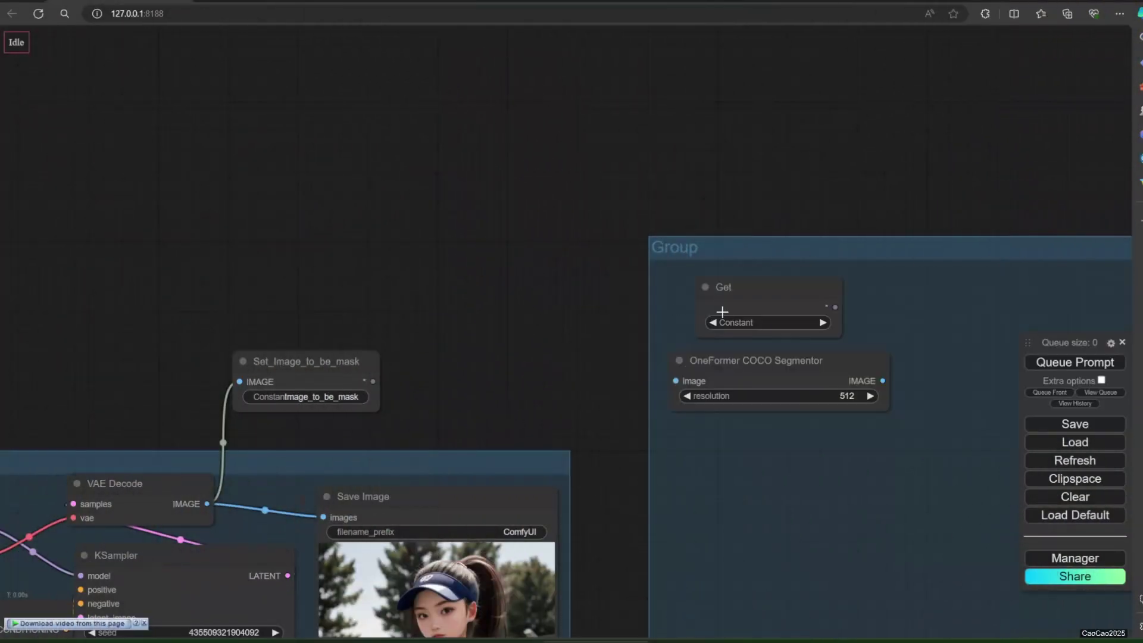
pyautogui.click(732, 322)
pyautogui.click(774, 347)
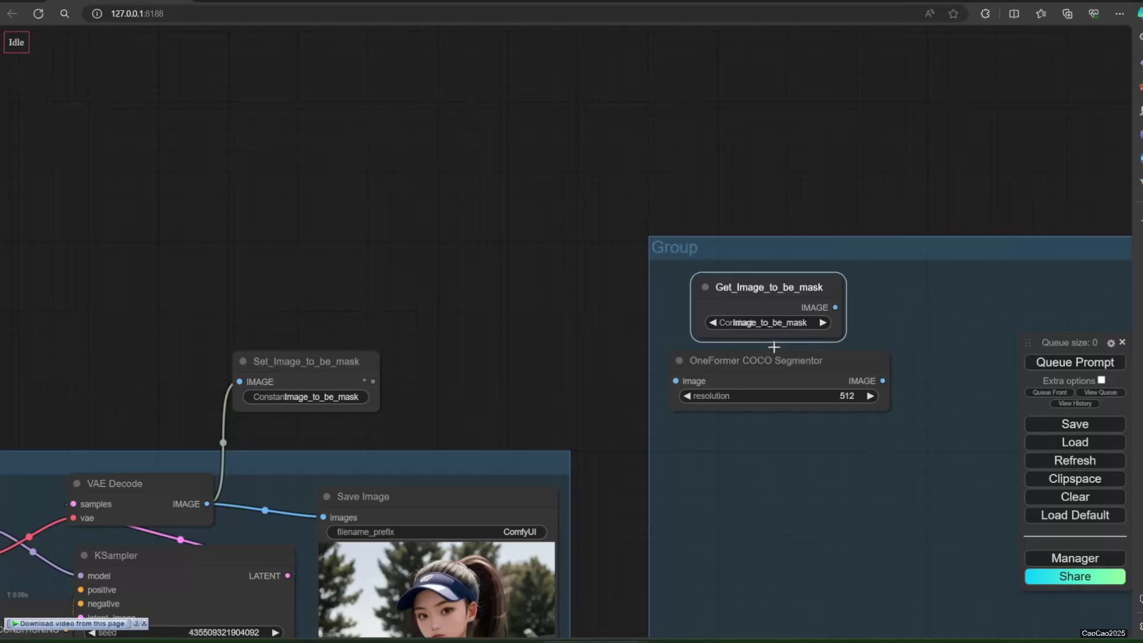
# Feed Get_Image_to_be_mask into the segmentor and the loaded photo into the Set node
pyautogui.moveTo(835, 308); pyautogui.dragTo(675, 381)
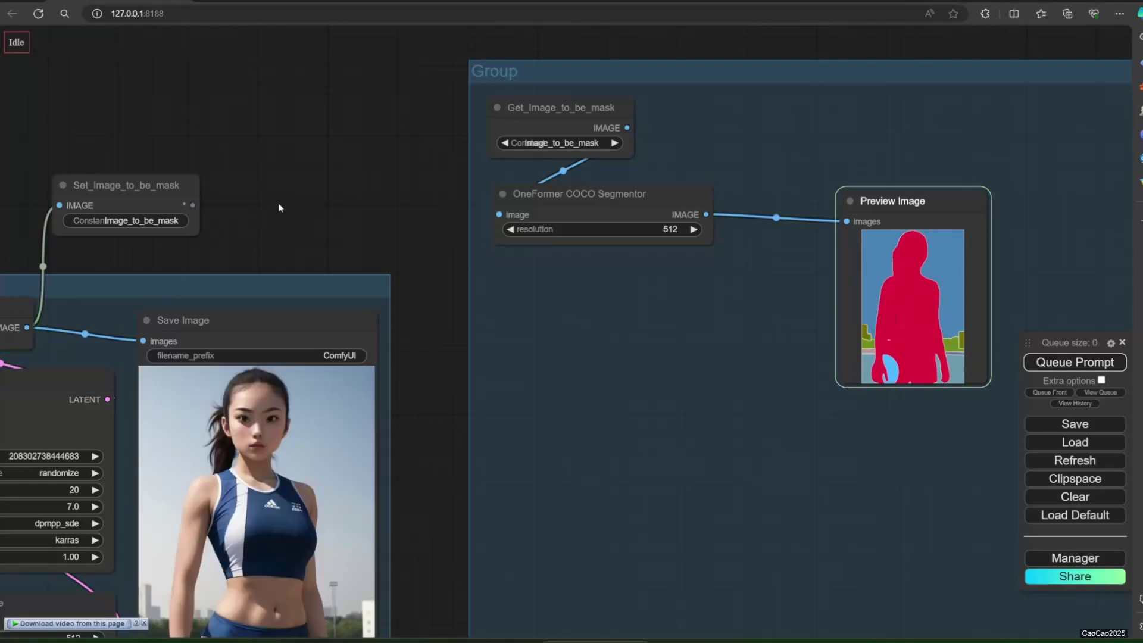
pyautogui.moveTo(285, 212); pyautogui.dragTo(504, 312)
pyautogui.scroll(-3, 504, 312)
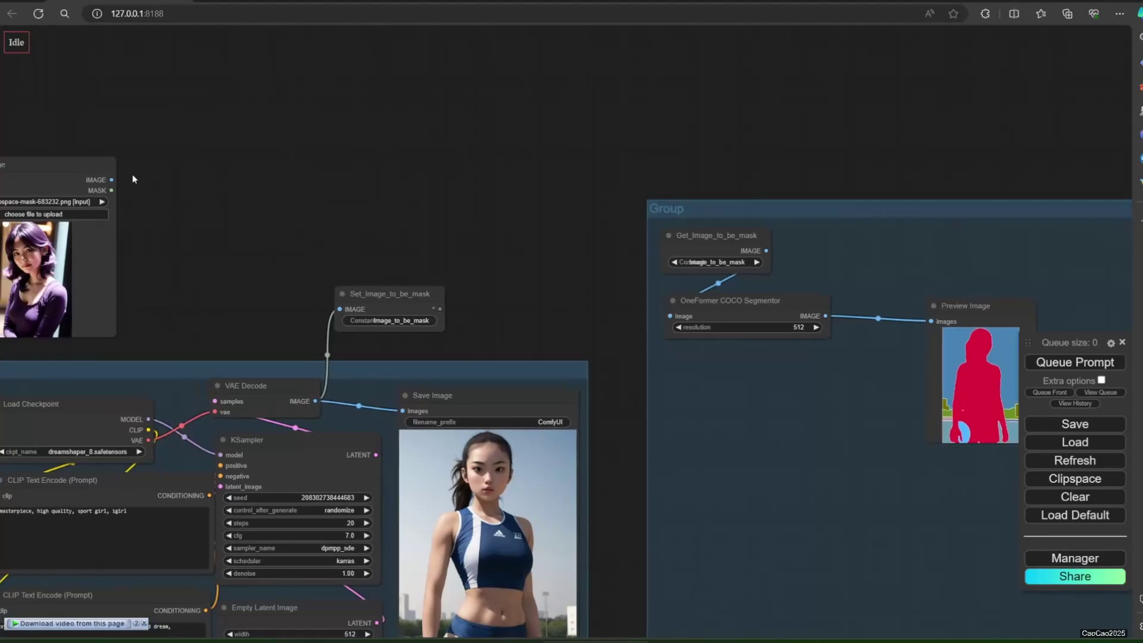
pyautogui.moveTo(110, 177); pyautogui.dragTo(339, 309)
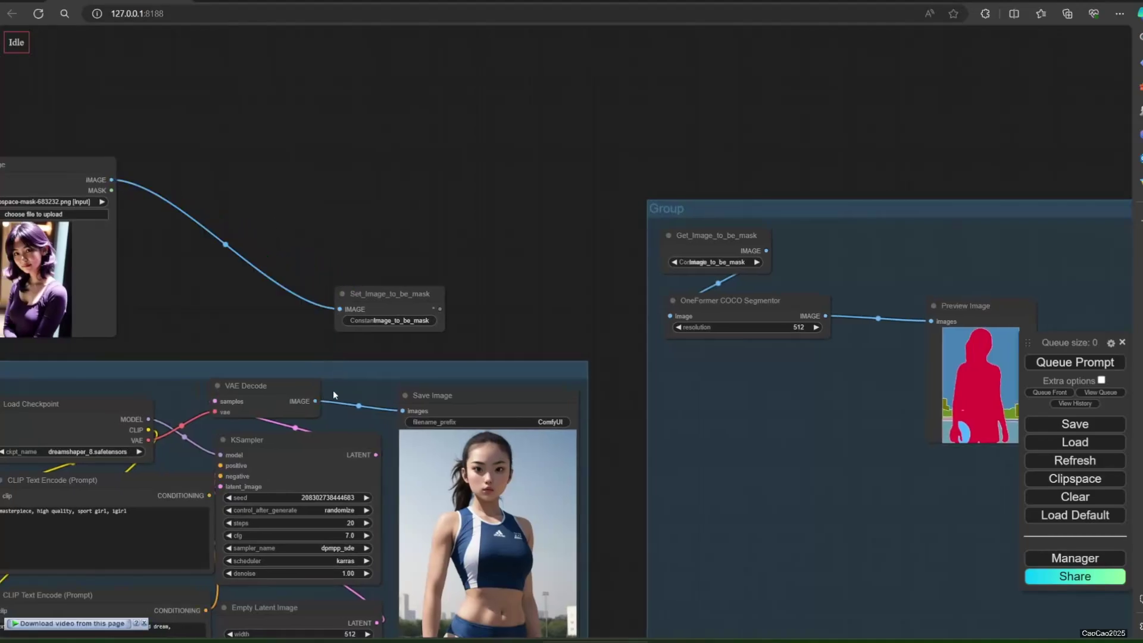
# Bypass all nodes in the text-to-image generation group
pyautogui.scroll(2, 357, 372)
pyautogui.rightClick(547, 301)
pyautogui.click(597, 405)
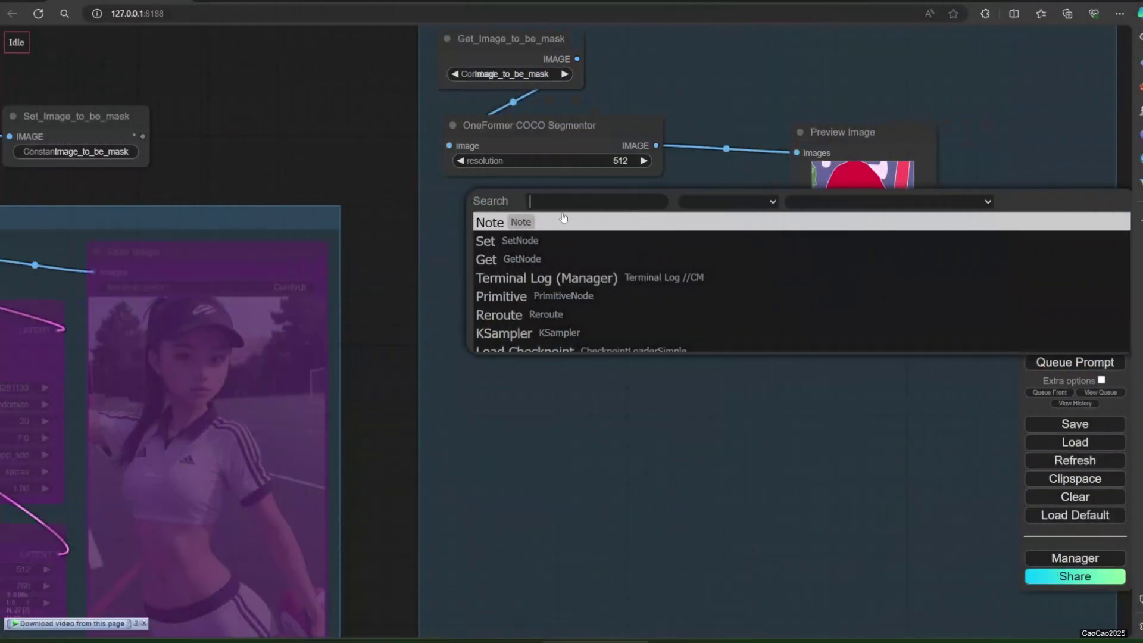
# Add three Convert Image to Mask nodes stacked below the segmentor
pyautogui.write('convert')
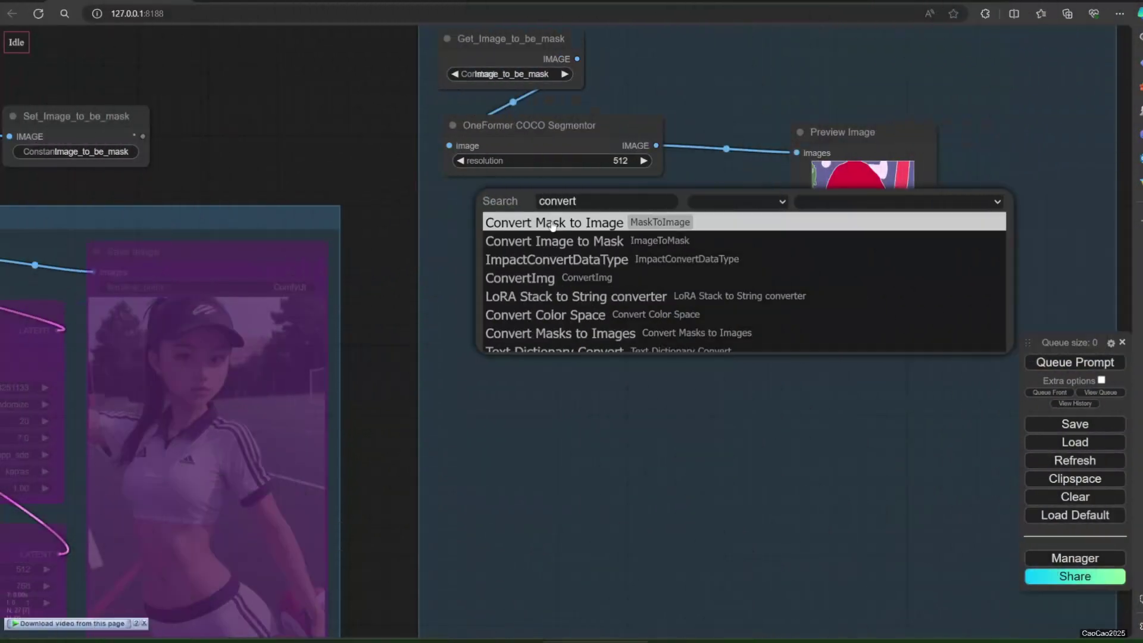
pyautogui.click(552, 241)
pyautogui.moveTo(613, 205); pyautogui.dragTo(519, 215)
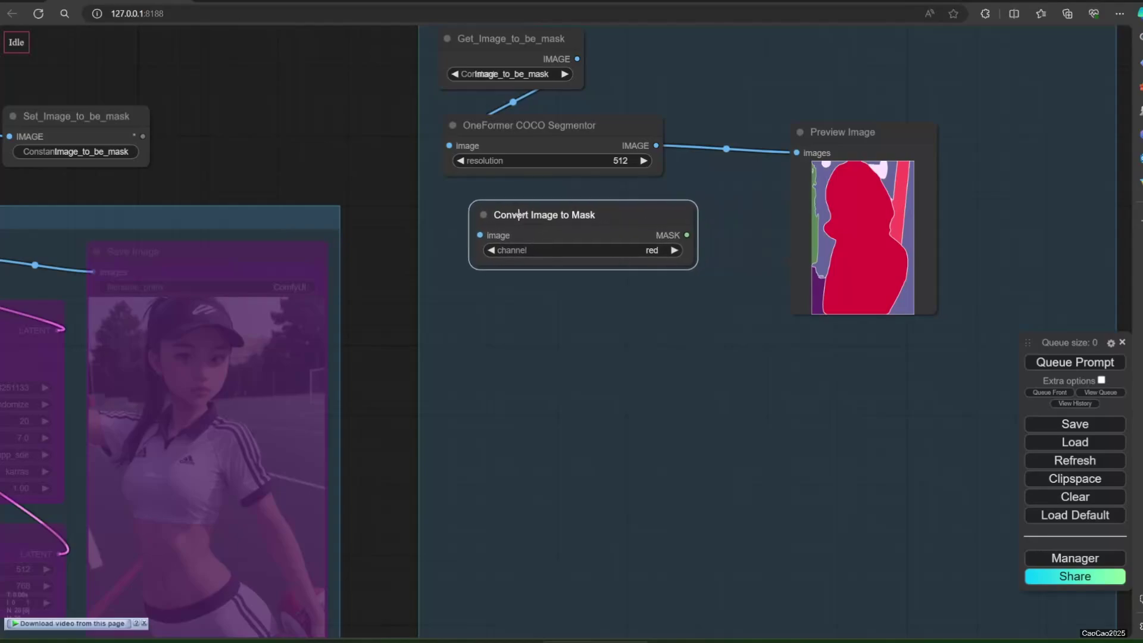
pyautogui.hotkey('ctrl', 'v')
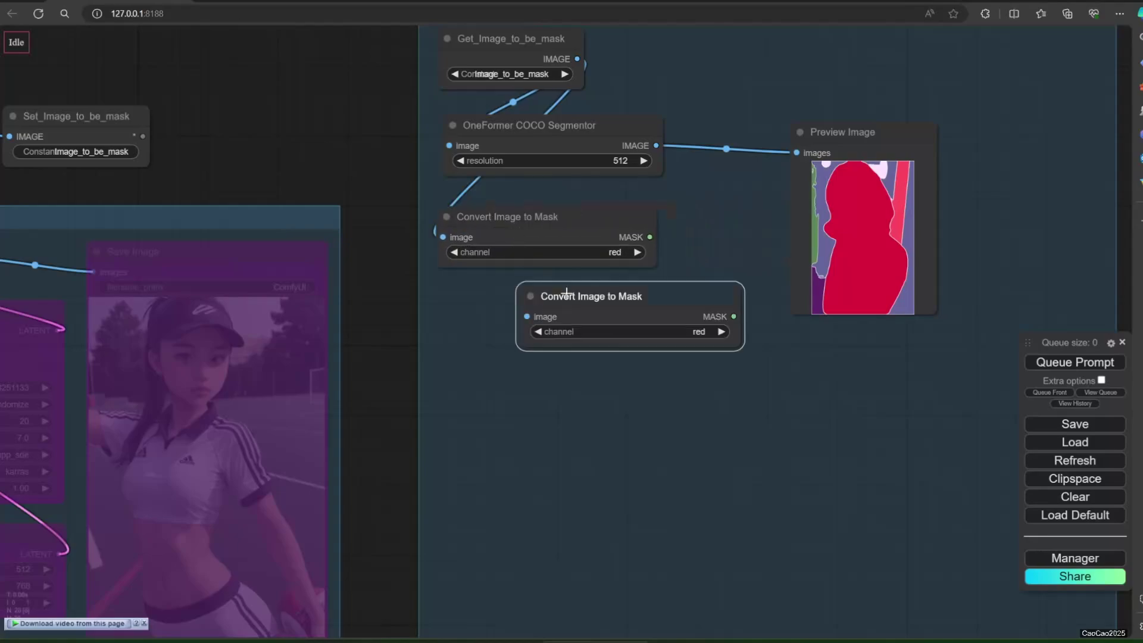
pyautogui.moveTo(567, 291); pyautogui.dragTo(495, 288)
pyautogui.click(554, 357)
pyautogui.hotkey('ctrl', 'v')
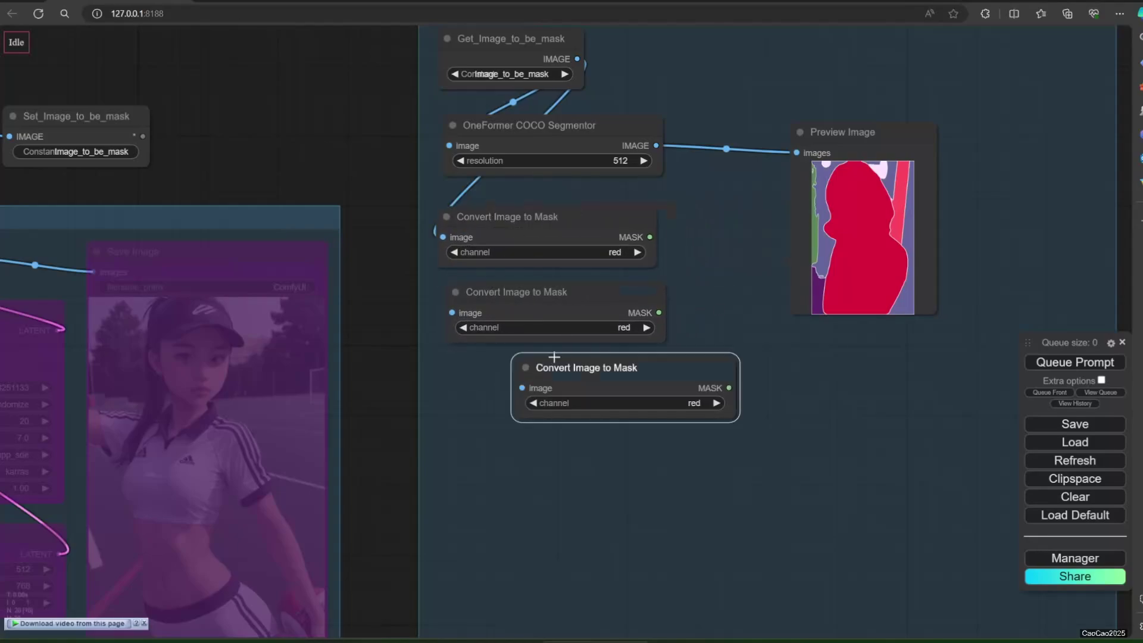
pyautogui.moveTo(555, 358); pyautogui.dragTo(476, 366)
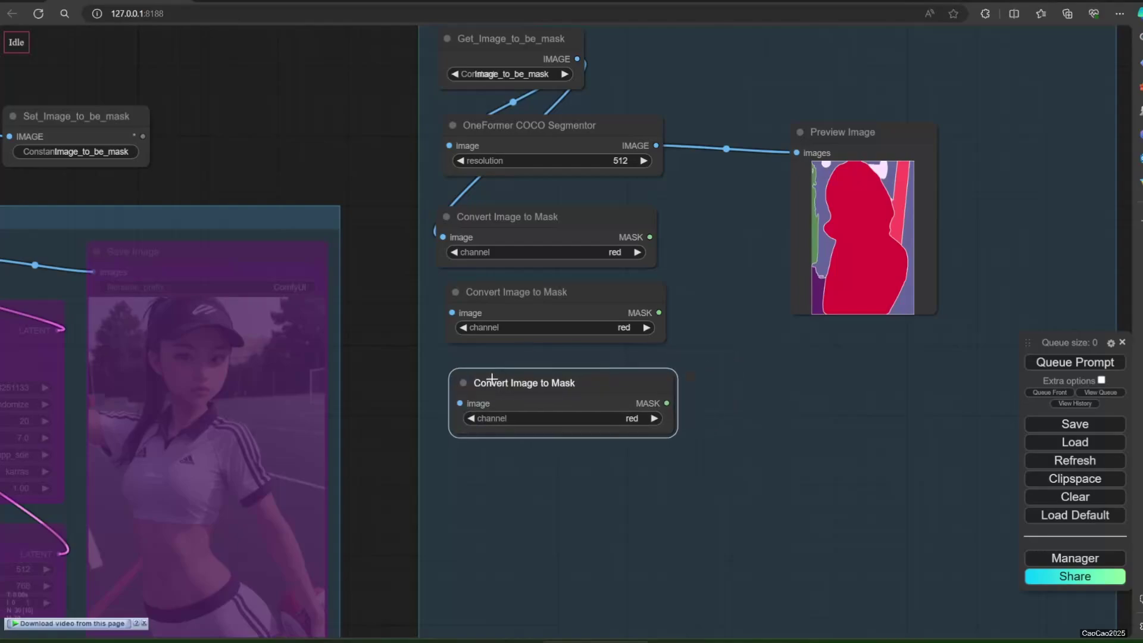
# Set the middle and bottom converters to the green and blue channels
pyautogui.click(619, 328)
pyautogui.click(620, 344)
pyautogui.click(617, 412)
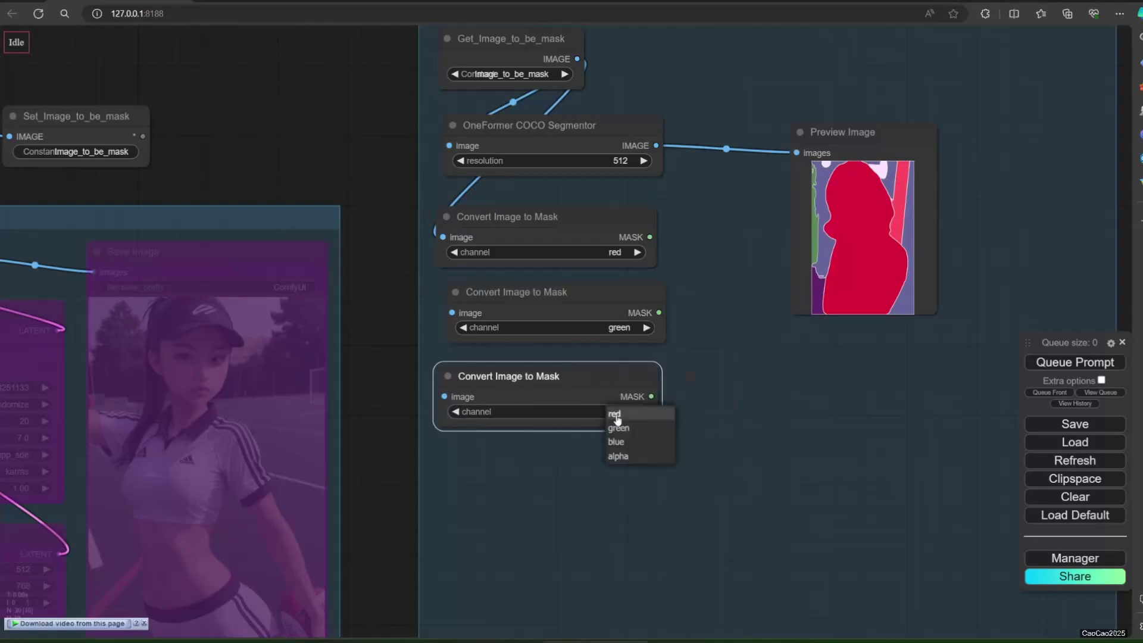
pyautogui.click(634, 444)
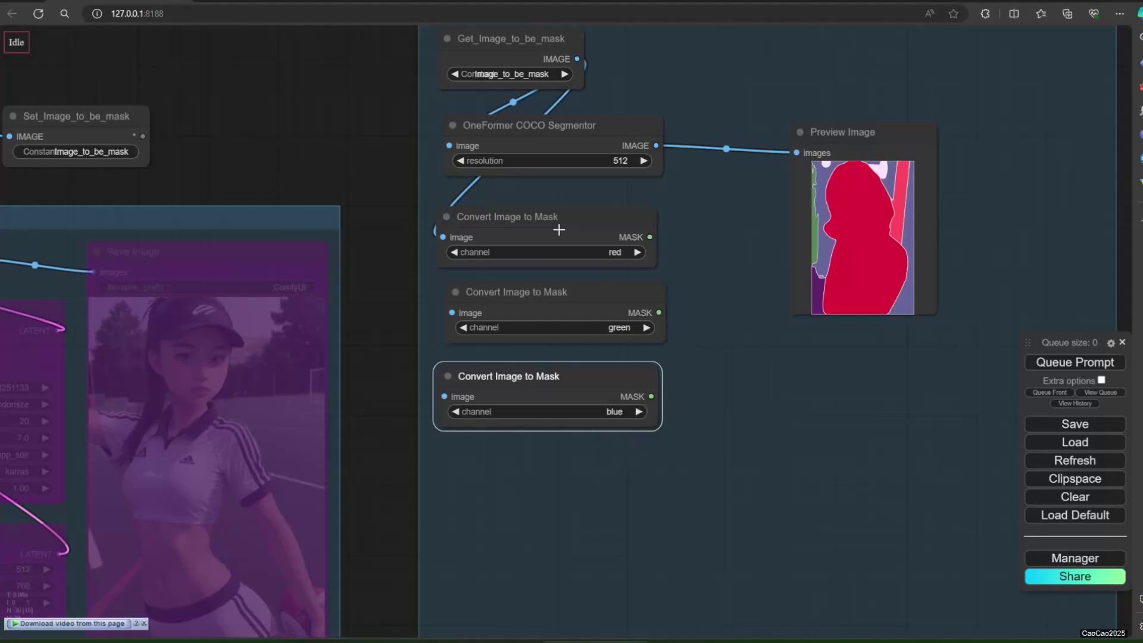
pyautogui.moveTo(559, 230); pyautogui.dragTo(585, 230)
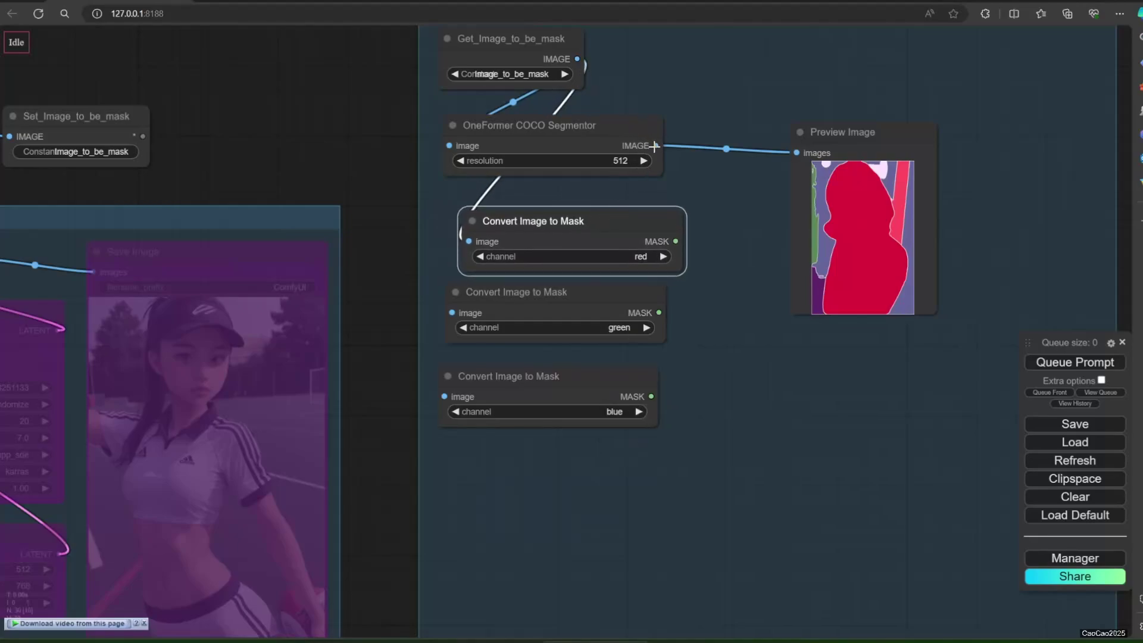
# Link the segmentation output to the red, green and blue converters and queue the workflow
pyautogui.moveTo(656, 145); pyautogui.dragTo(470, 241)
pyautogui.moveTo(656, 145); pyautogui.dragTo(452, 312)
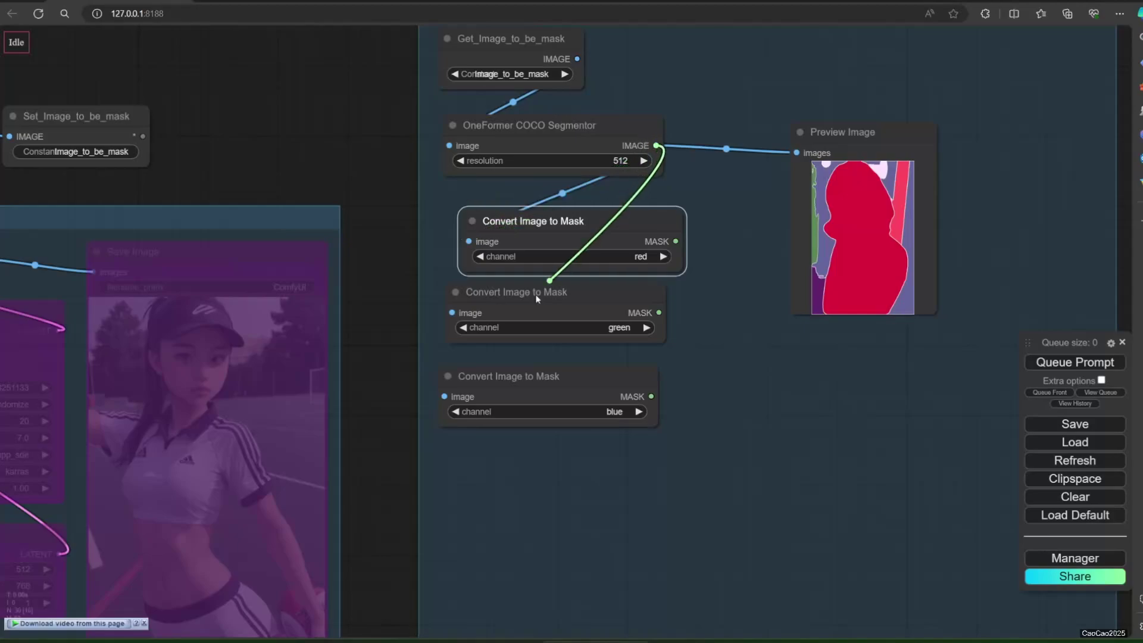
pyautogui.moveTo(656, 145)
pyautogui.mouseDown()
pyautogui.moveTo(621, 265)
pyautogui.moveTo(444, 397)
pyautogui.mouseUp()
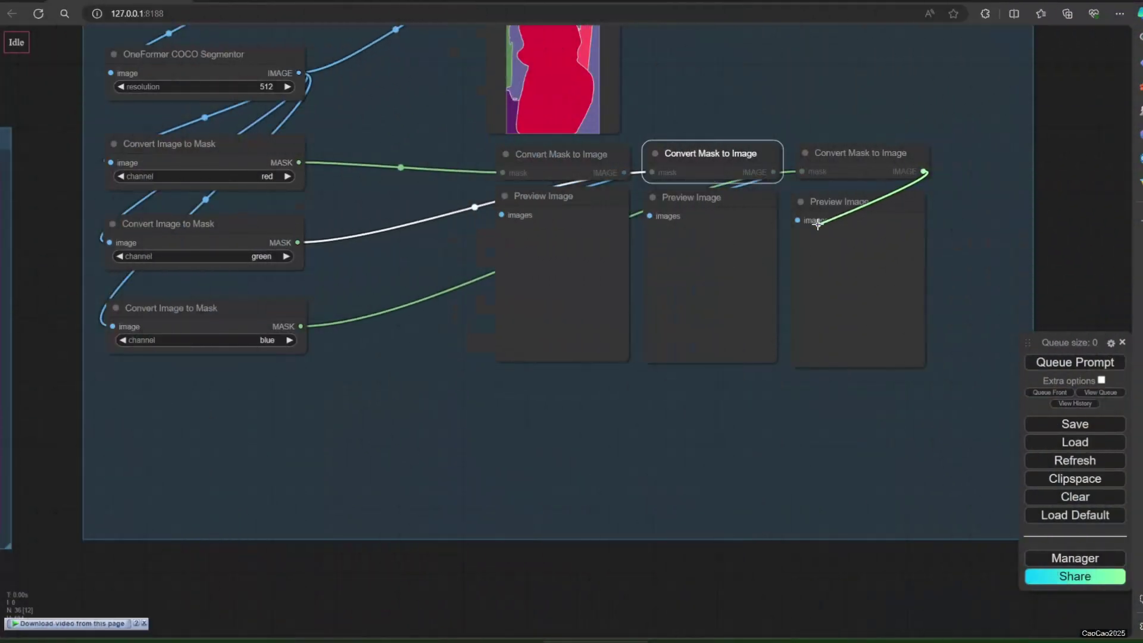
pyautogui.click(1053, 360)
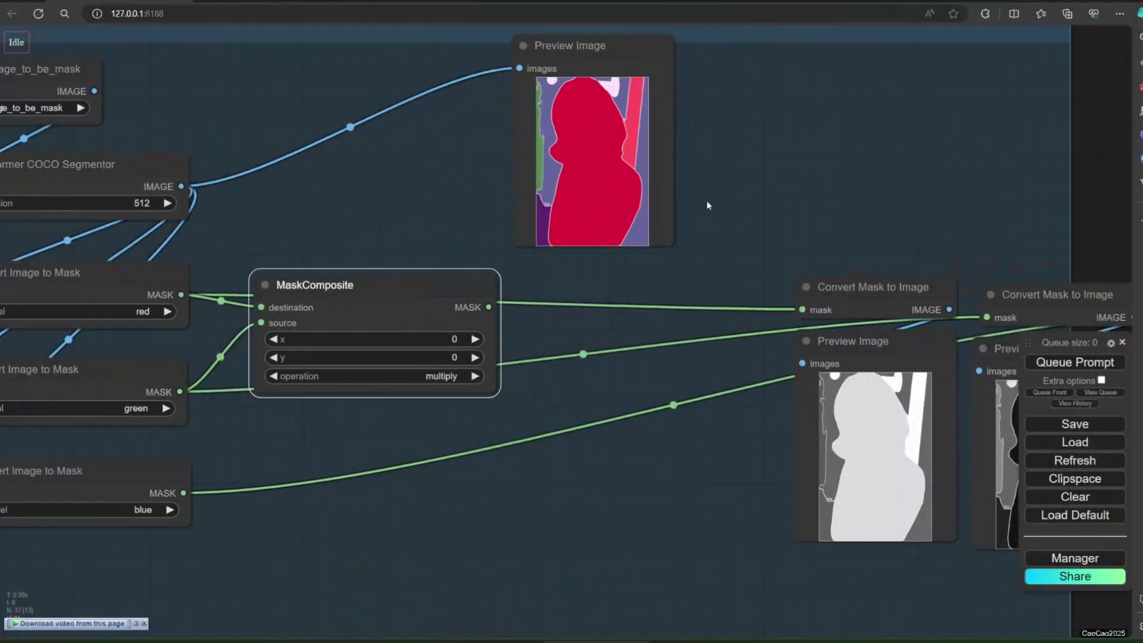
# Route the composite mask to the lower Convert Mask to Image node and run the workflow
pyautogui.scroll(-3, 849, 380)
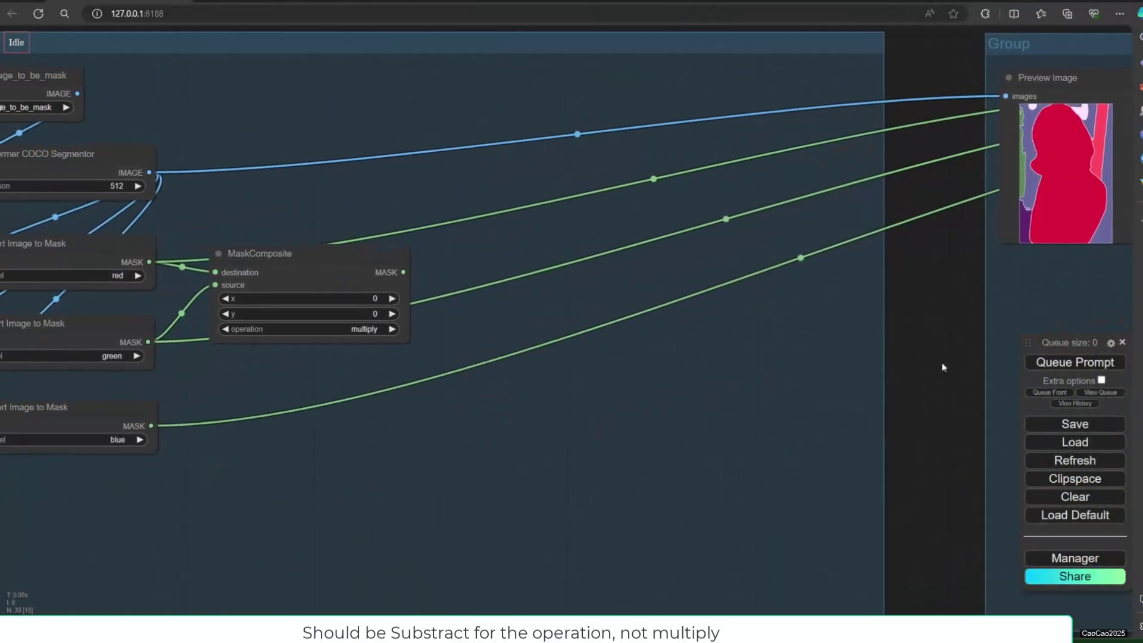
pyautogui.scroll(3, 911, 381)
pyautogui.moveTo(911, 403); pyautogui.dragTo(630, 308)
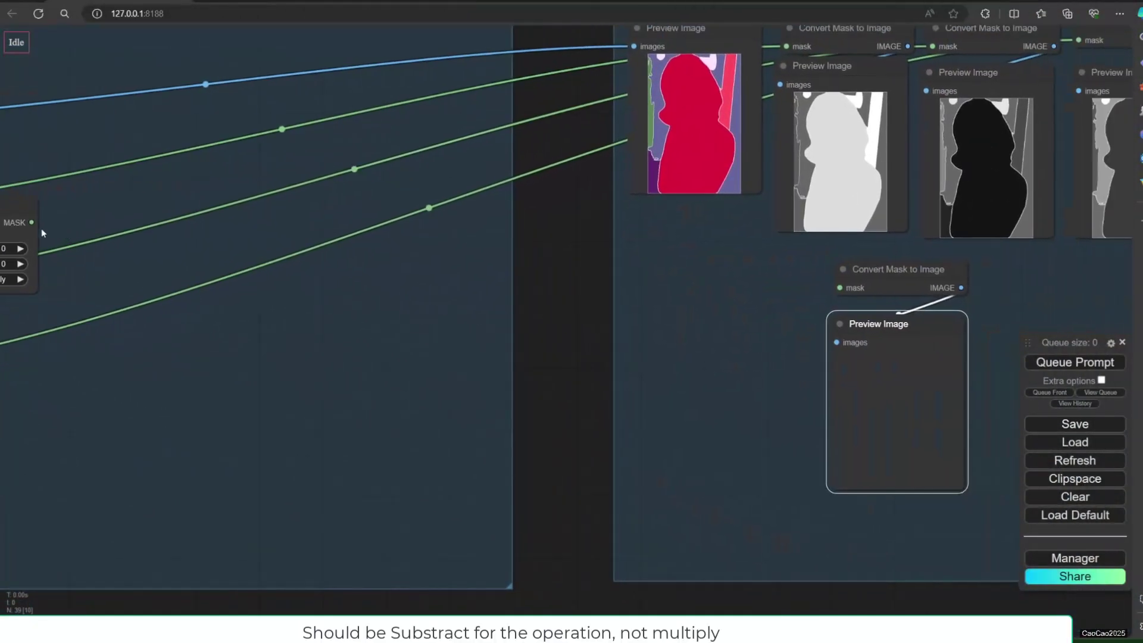
pyautogui.moveTo(32, 222); pyautogui.dragTo(840, 287)
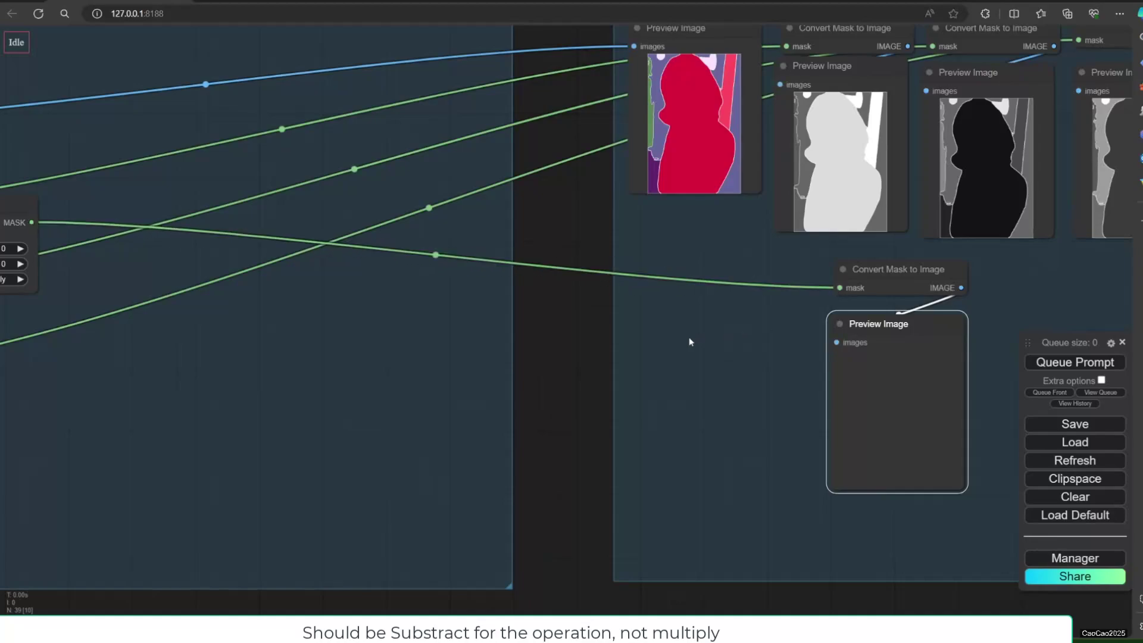
pyautogui.moveTo(873, 325); pyautogui.dragTo(886, 319)
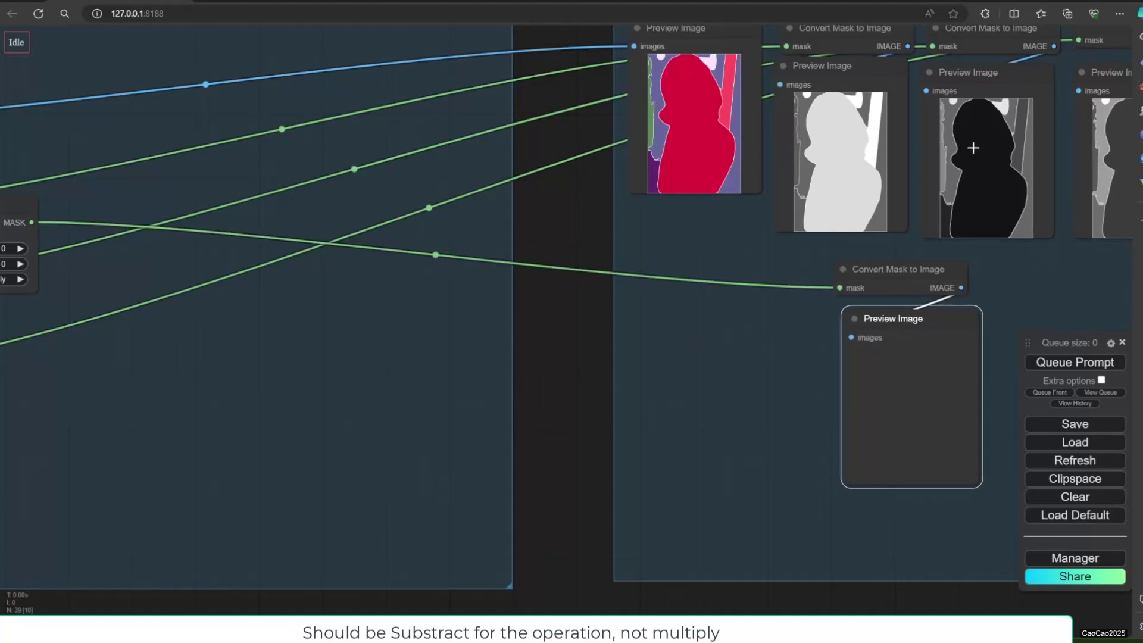
pyautogui.click(1080, 370)
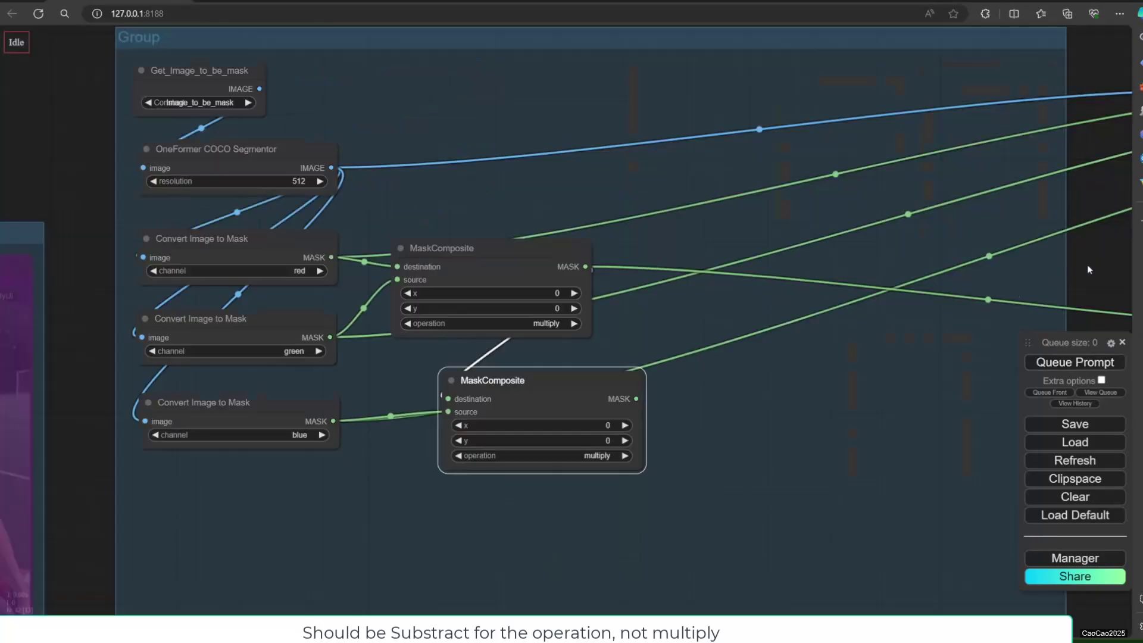
# Connect another mask to the last Convert Mask to Image node and rerun the workflow
pyautogui.moveTo(1087, 266); pyautogui.dragTo(534, 238)
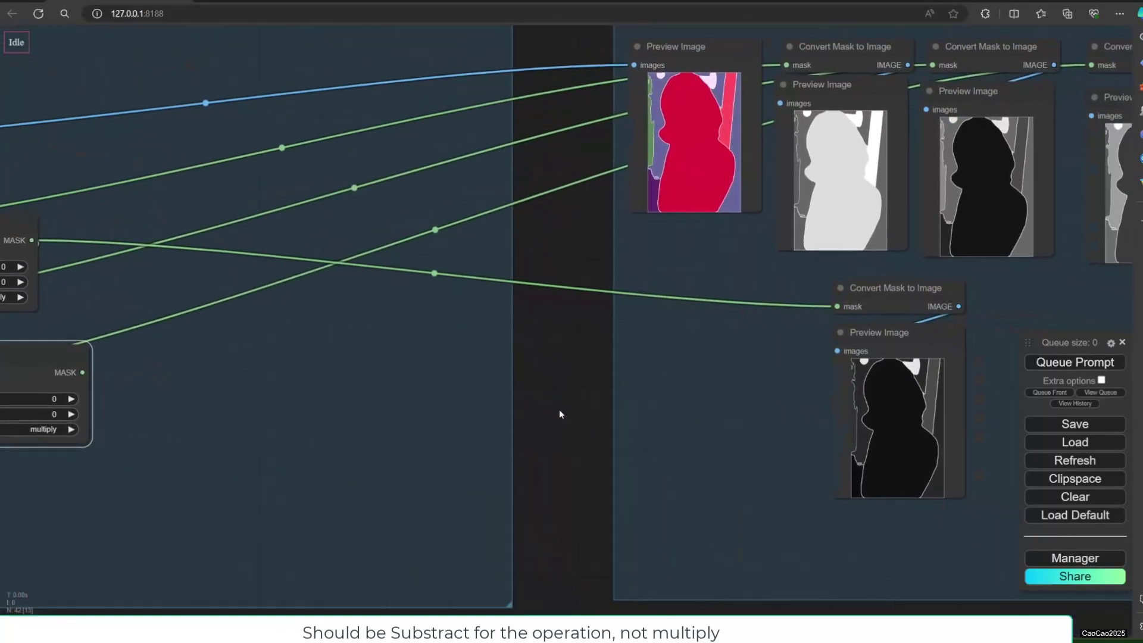
pyautogui.moveTo(613, 391); pyautogui.dragTo(542, 386)
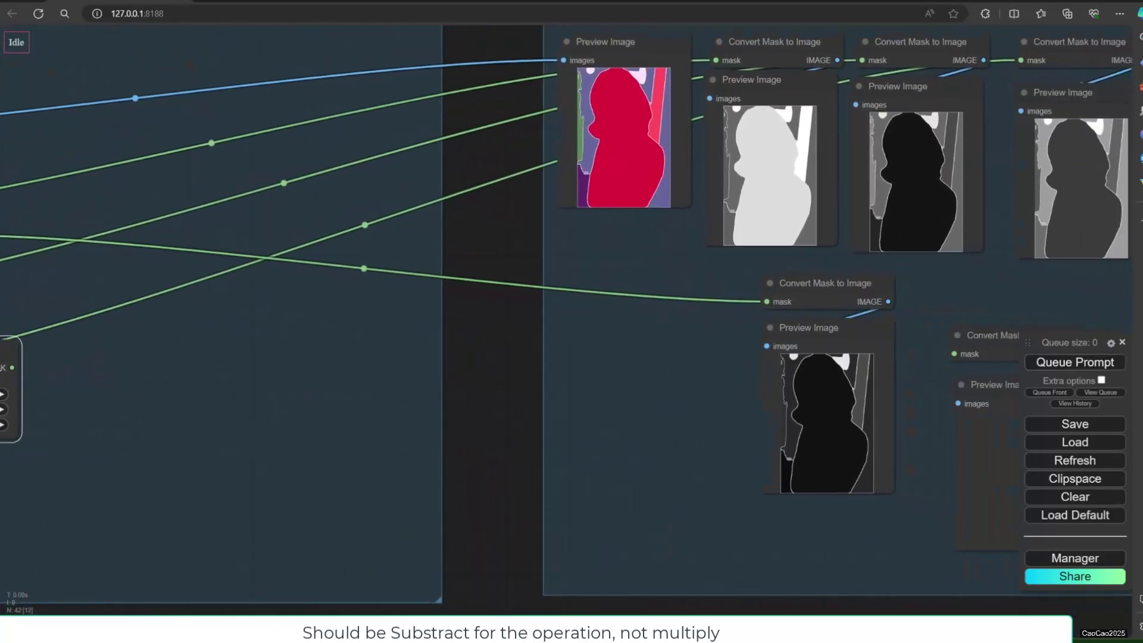
pyautogui.moveTo(10, 367); pyautogui.dragTo(955, 353)
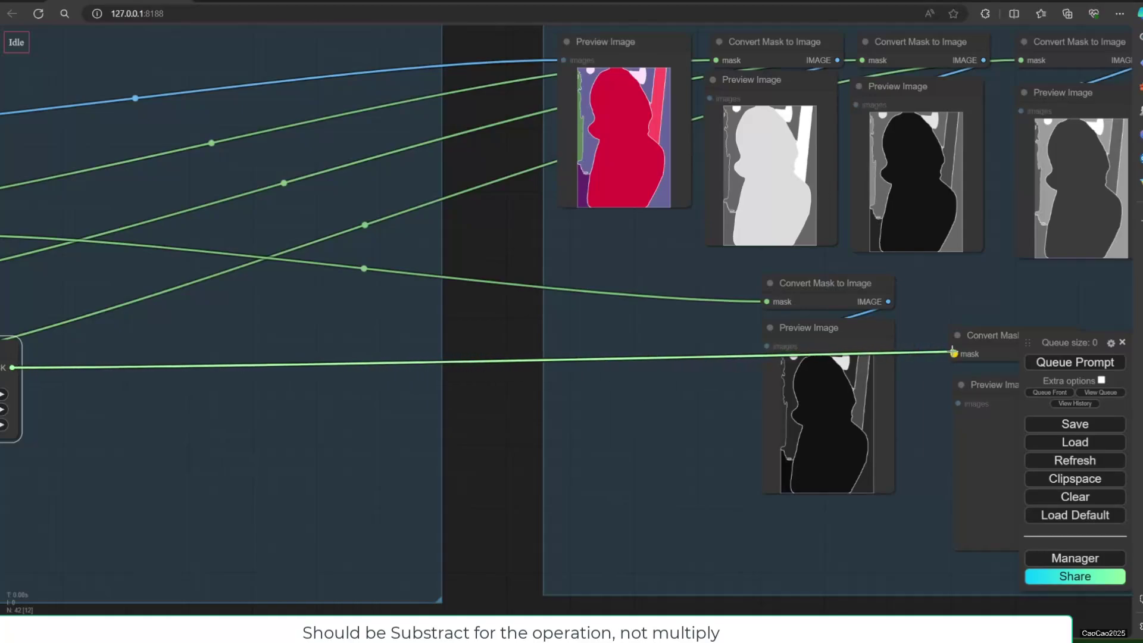
pyautogui.moveTo(484, 404); pyautogui.dragTo(210, 390)
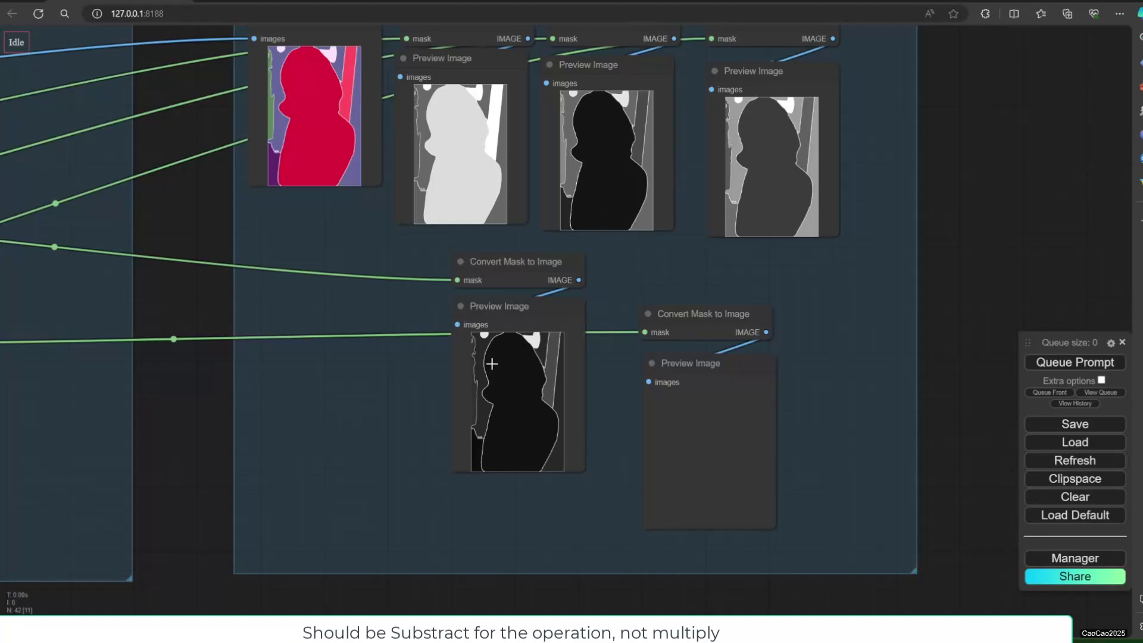
pyautogui.click(1076, 364)
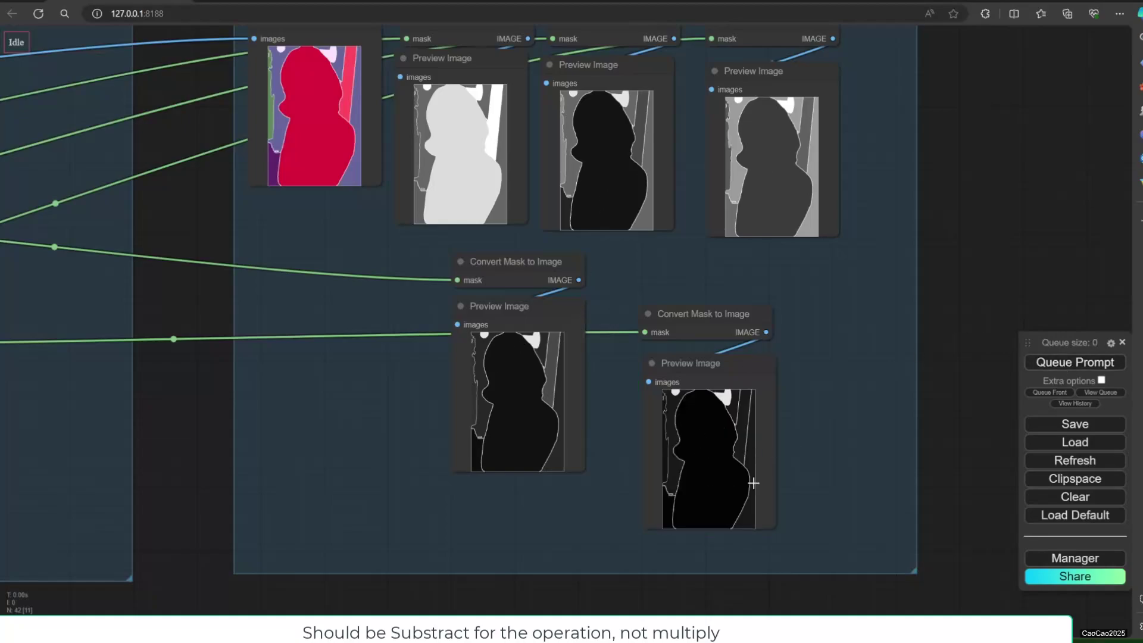
pyautogui.click(683, 319)
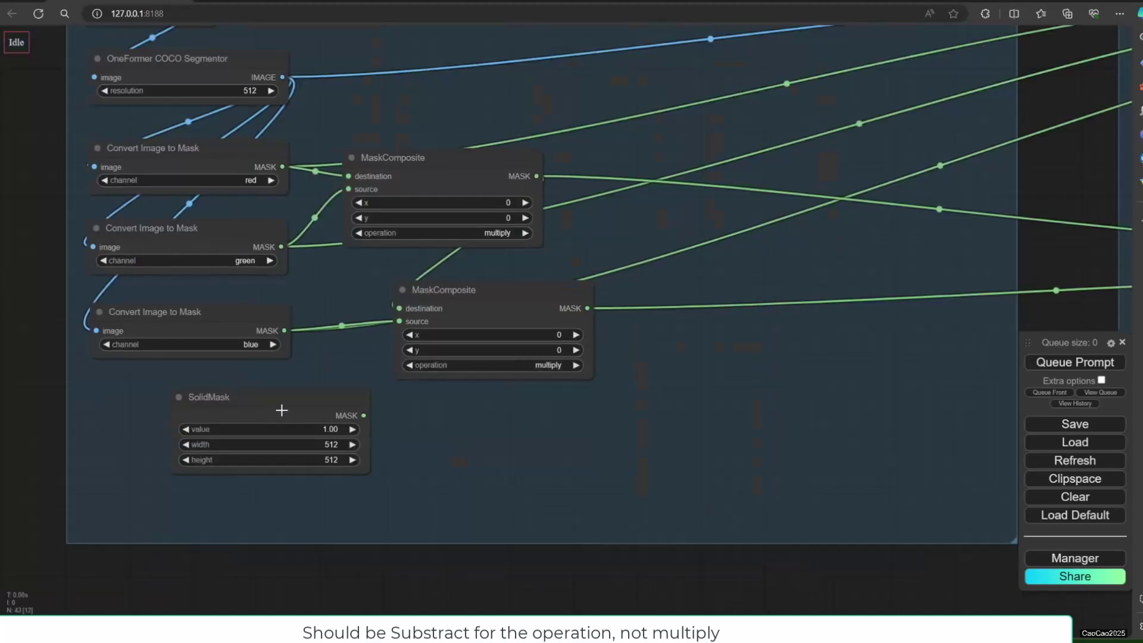
# Set the SolidMask height to 768 and its value to 0.50
pyautogui.moveTo(288, 396); pyautogui.dragTo(218, 401)
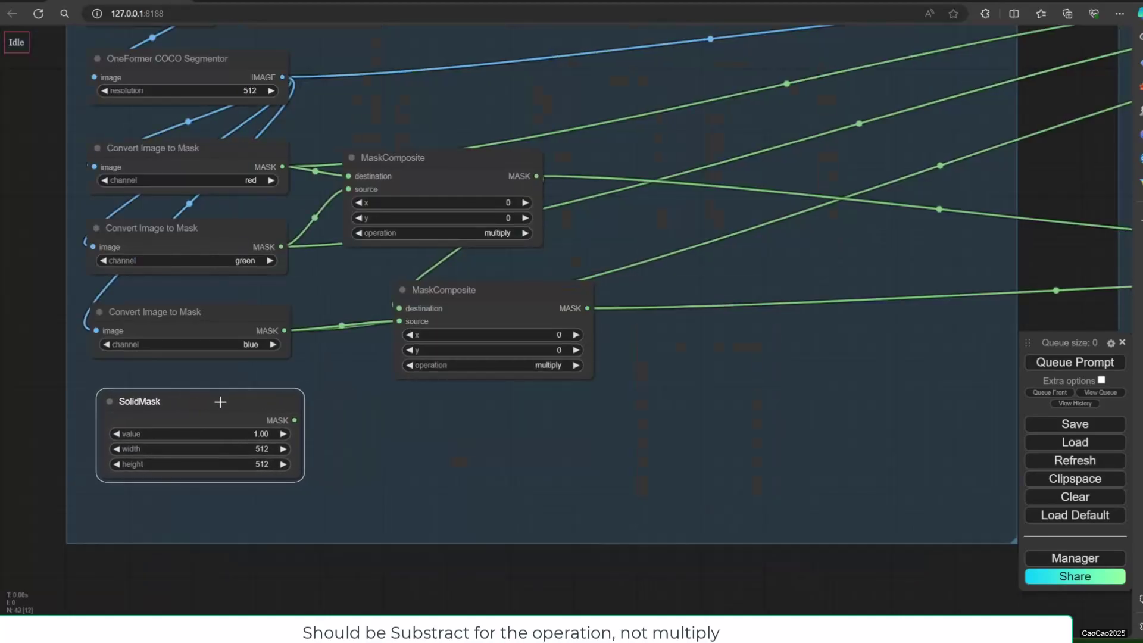
pyautogui.click(265, 464)
pyautogui.write('768')
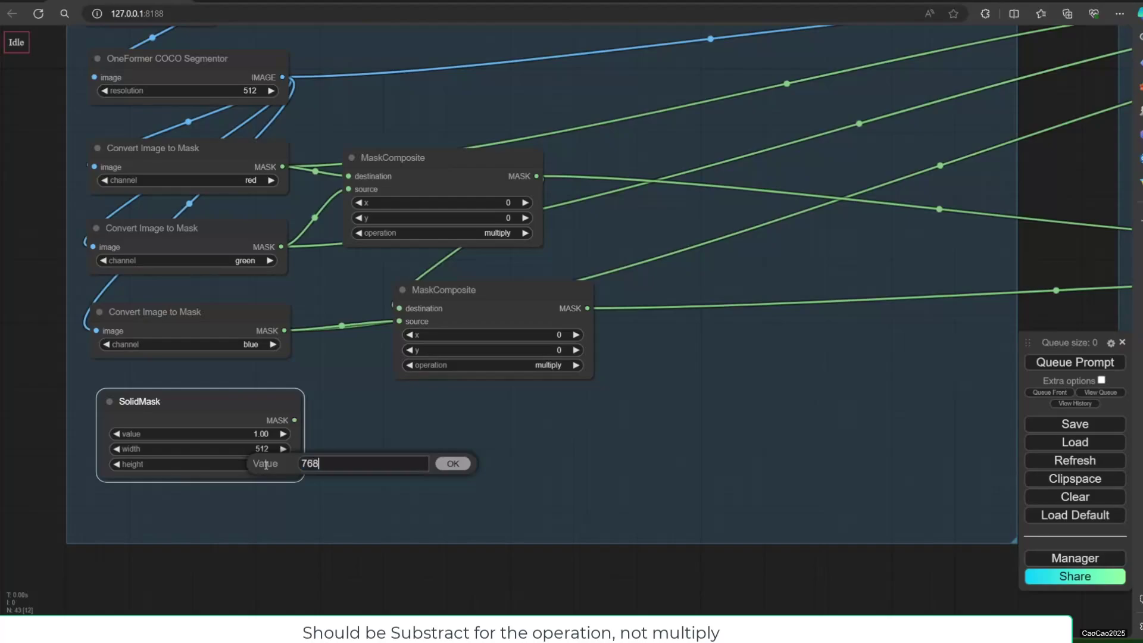
pyautogui.press('Return')
pyautogui.moveTo(262, 434); pyautogui.dragTo(253, 434)
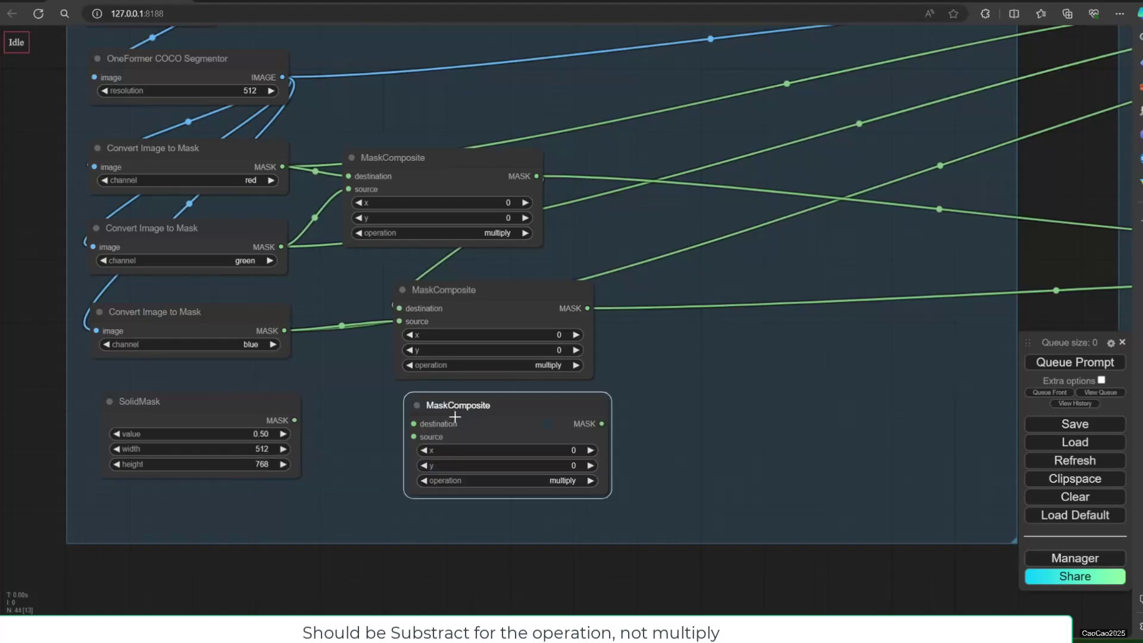
# Combine SolidMask with the middle MaskComposite in a new MaskComposite, preview it and queue
pyautogui.hotkey('ctrl', 'v')
pyautogui.moveTo(459, 415)
pyautogui.mouseDown()
pyautogui.moveTo(506, 415)
pyautogui.moveTo(369, 417)
pyautogui.mouseUp()
pyautogui.moveTo(224, 420); pyautogui.dragTo(395, 435)
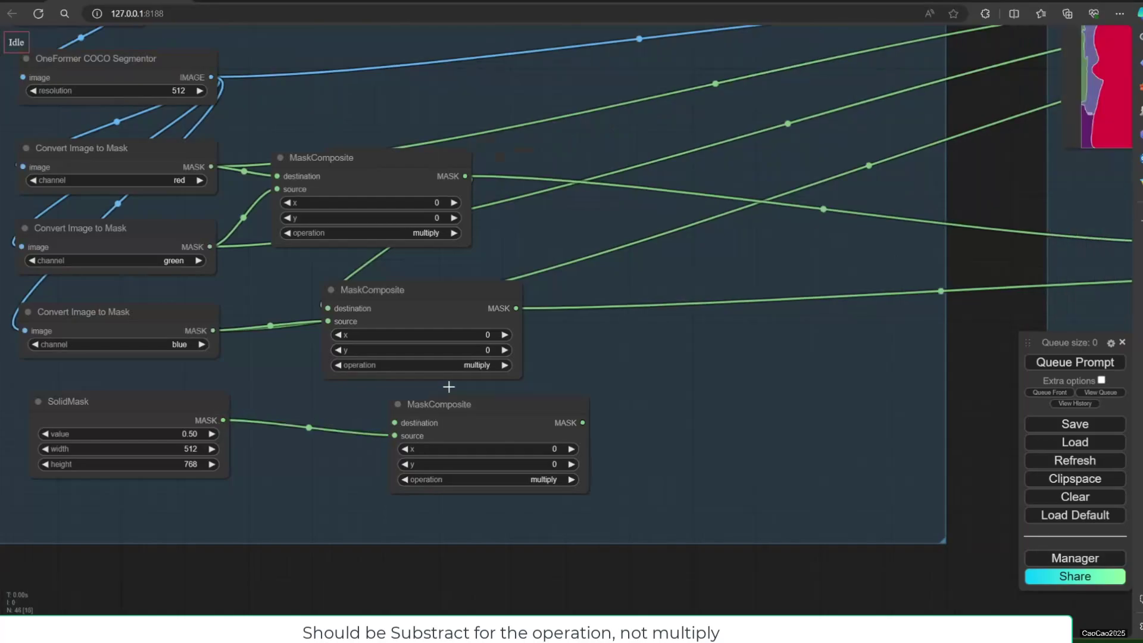
pyautogui.moveTo(516, 308); pyautogui.dragTo(394, 423)
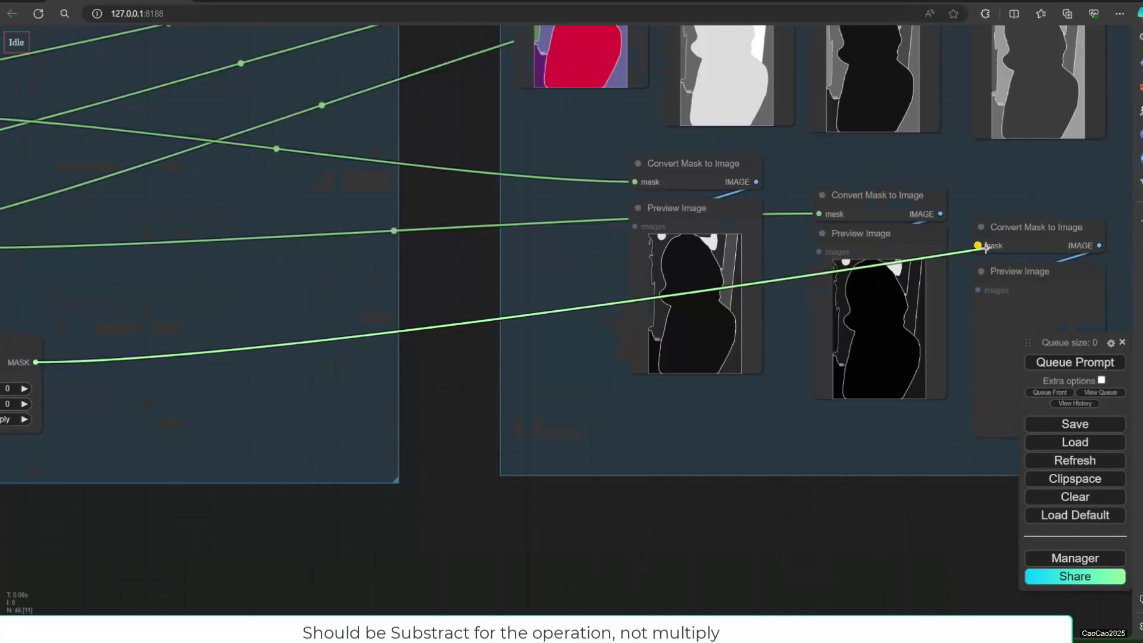
pyautogui.moveTo(985, 236); pyautogui.dragTo(977, 246)
pyautogui.click(1057, 364)
pyautogui.moveTo(825, 558); pyautogui.dragTo(665, 576)
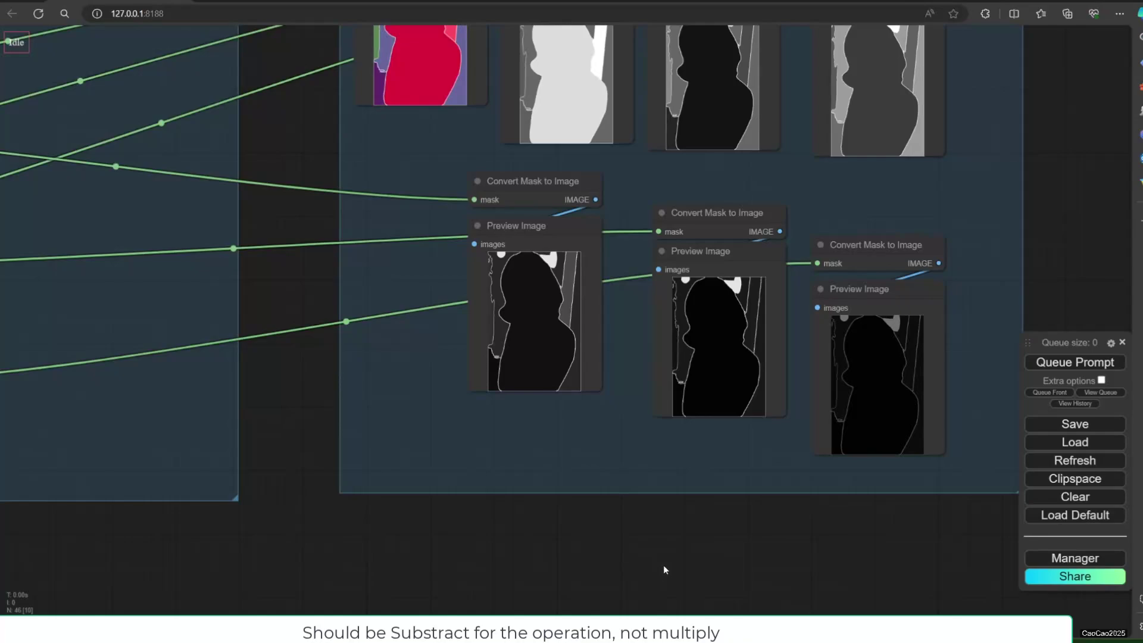
pyautogui.moveTo(442, 561); pyautogui.dragTo(457, 560)
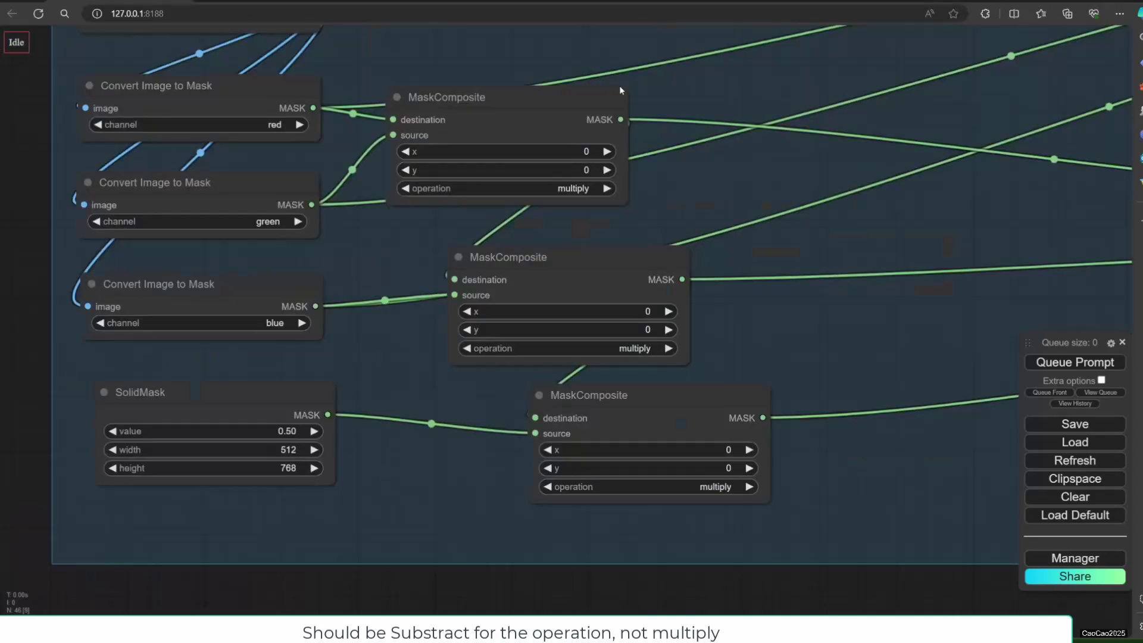
# Add a ToBinaryMask node fed by the bottom MaskComposite output
pyautogui.doubleClick(699, 476)
pyautogui.write('t')
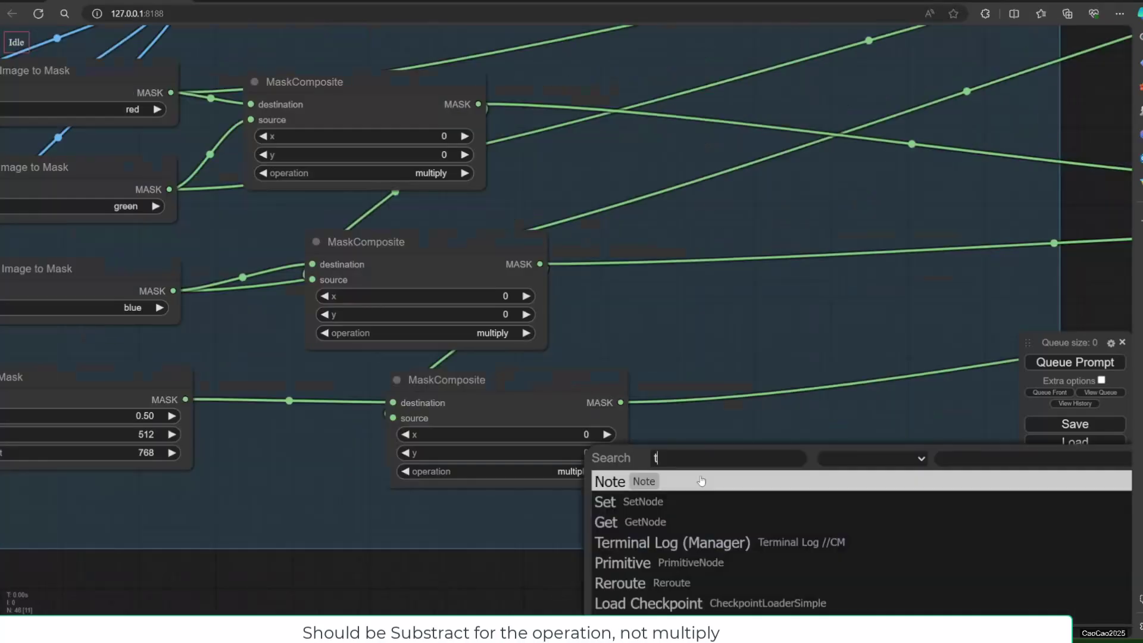
pyautogui.write('obi')
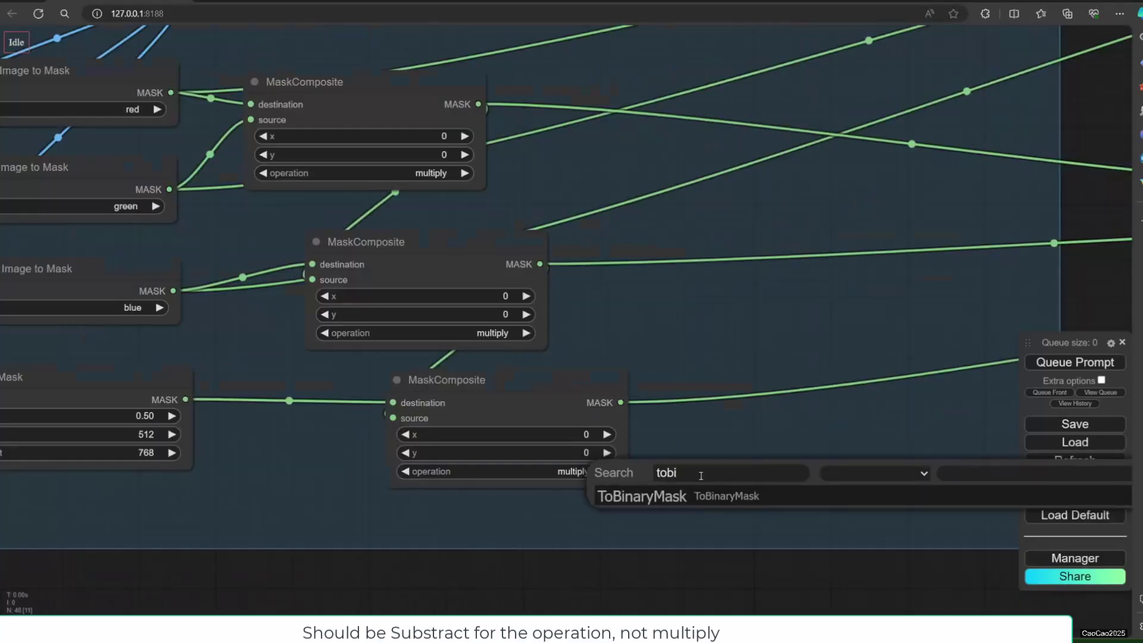
pyautogui.click(695, 496)
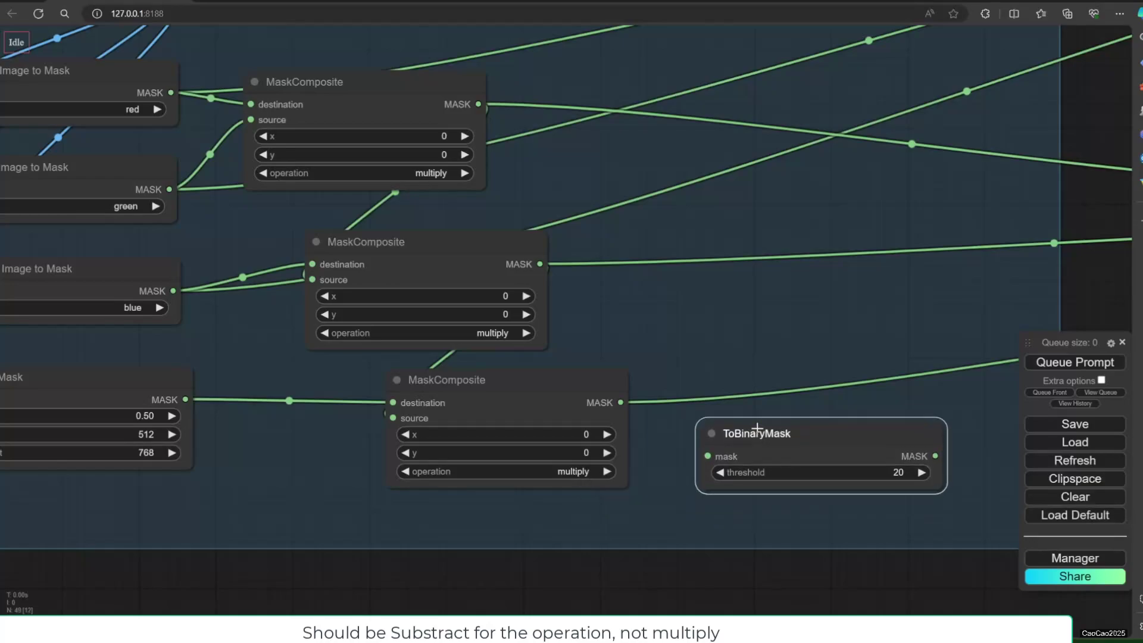
pyautogui.moveTo(757, 429); pyautogui.dragTo(756, 430)
pyautogui.moveTo(621, 403); pyautogui.dragTo(706, 457)
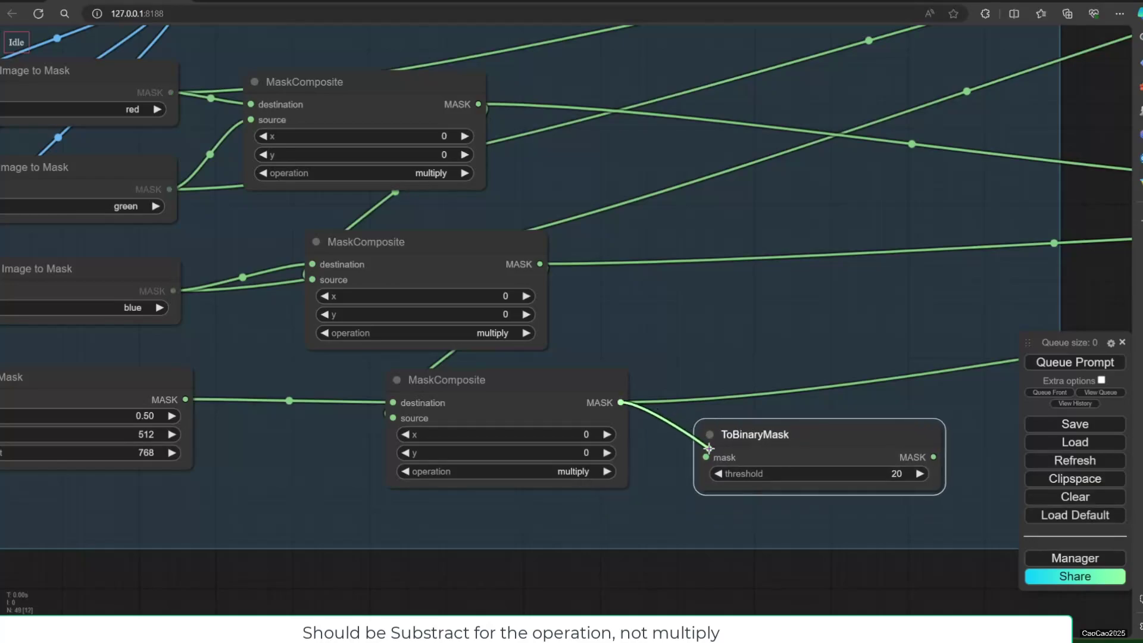
pyautogui.moveTo(781, 568); pyautogui.dragTo(674, 559)
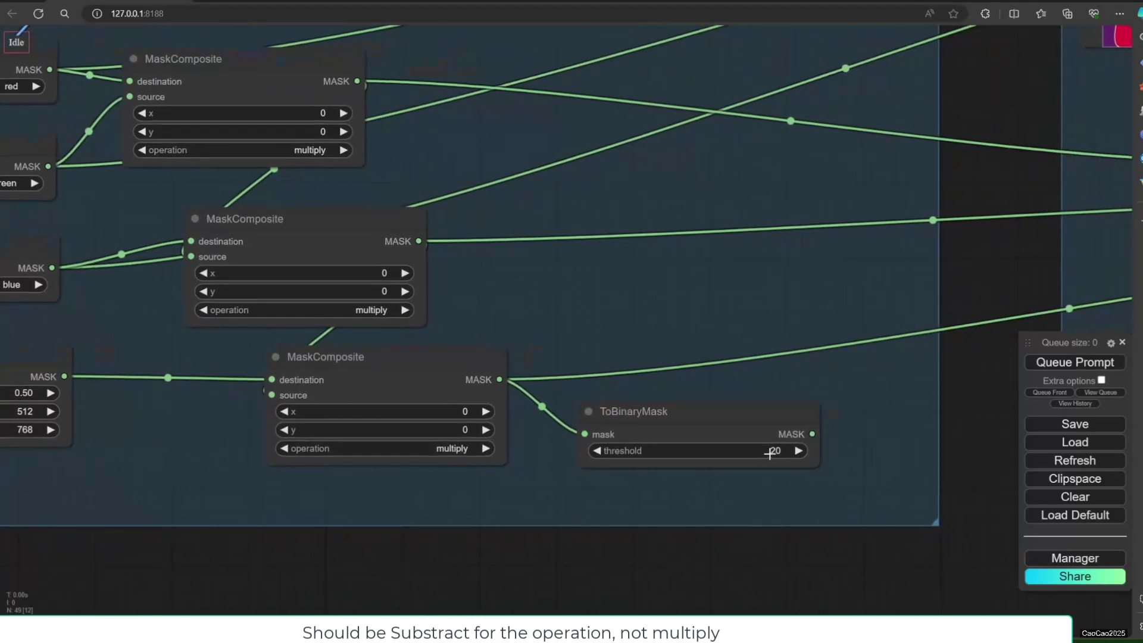
# Lower the ToBinaryMask threshold and run the workflow to preview the result
pyautogui.click(772, 451)
pyautogui.write('5')
pyautogui.click(976, 451)
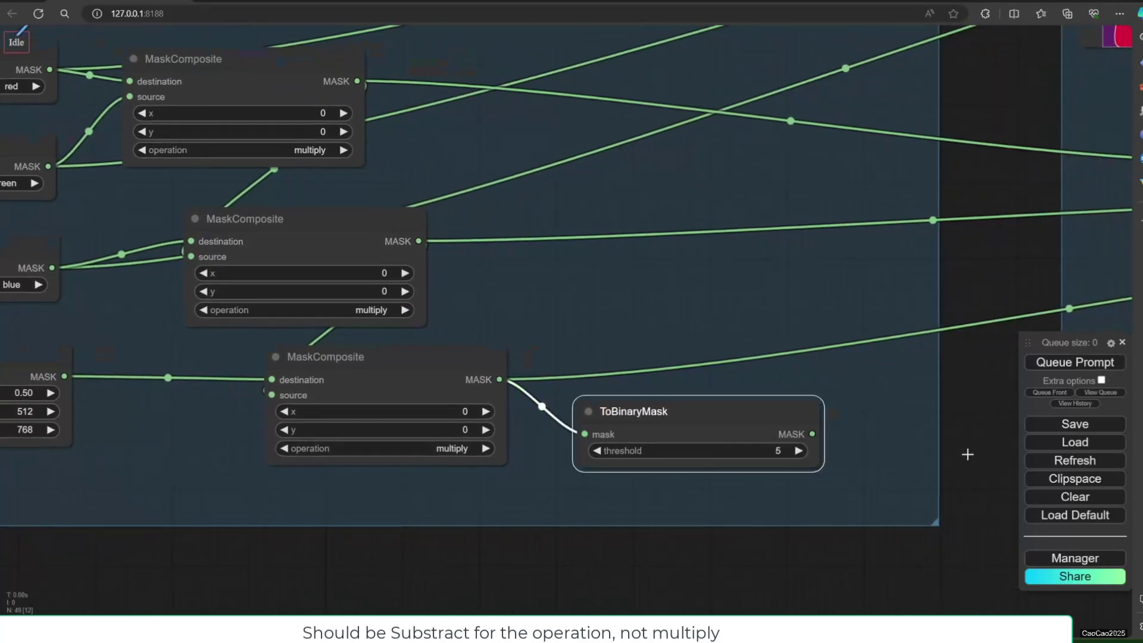
pyautogui.scroll(-3, 955, 488)
pyautogui.moveTo(955, 488)
pyautogui.mouseDown()
pyautogui.moveTo(499, 501)
pyautogui.moveTo(167, 421)
pyautogui.mouseUp()
pyautogui.scroll(-1, 499, 501)
pyautogui.click(1074, 362)
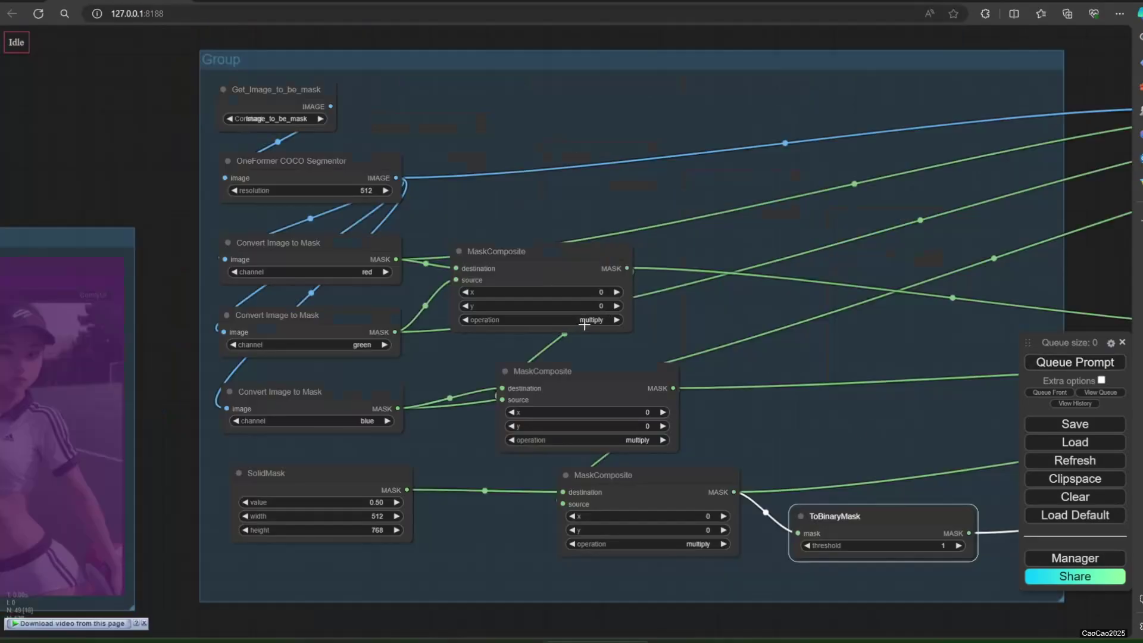
# Switch the top, middle and bottom MaskComposite operations to subtract
pyautogui.click(583, 321)
pyautogui.click(607, 353)
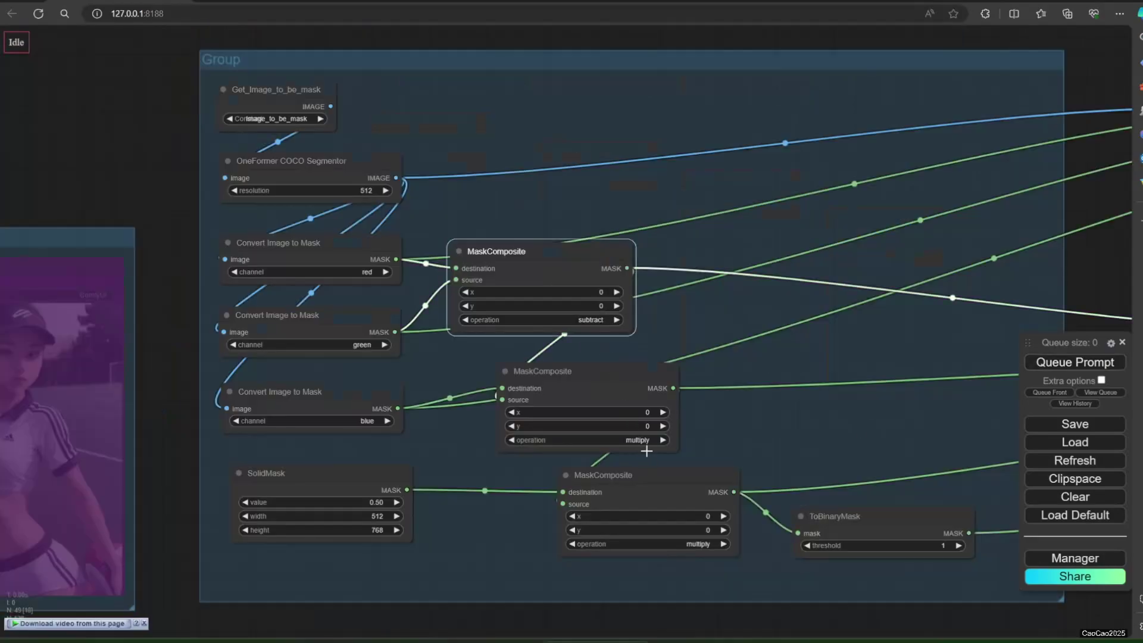
pyautogui.click(645, 442)
pyautogui.click(655, 466)
pyautogui.click(692, 543)
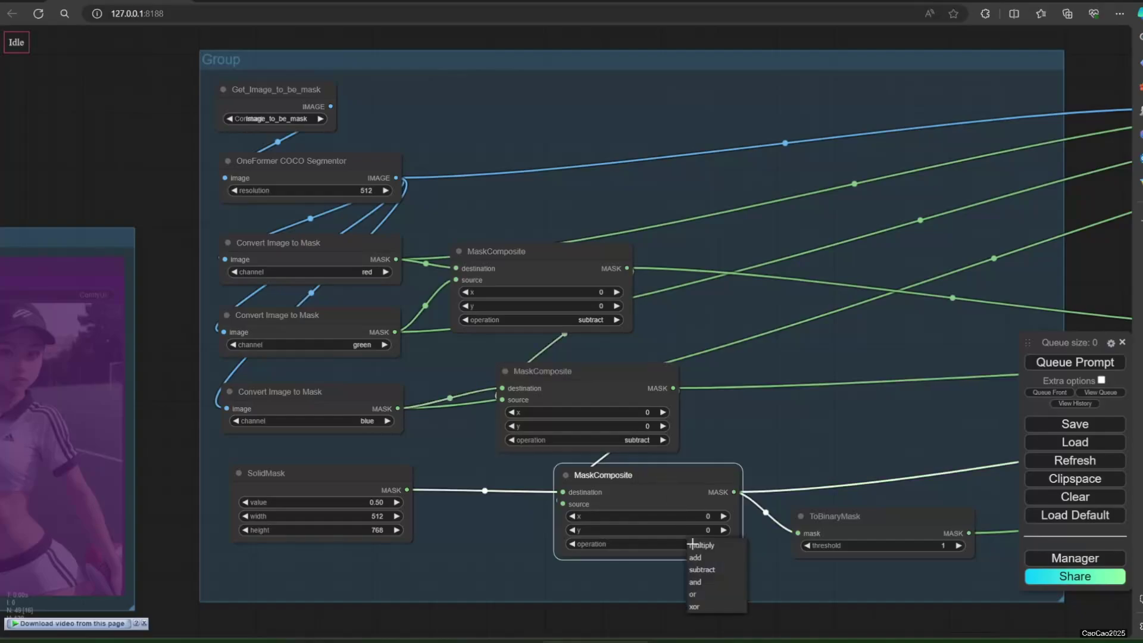
pyautogui.click(703, 569)
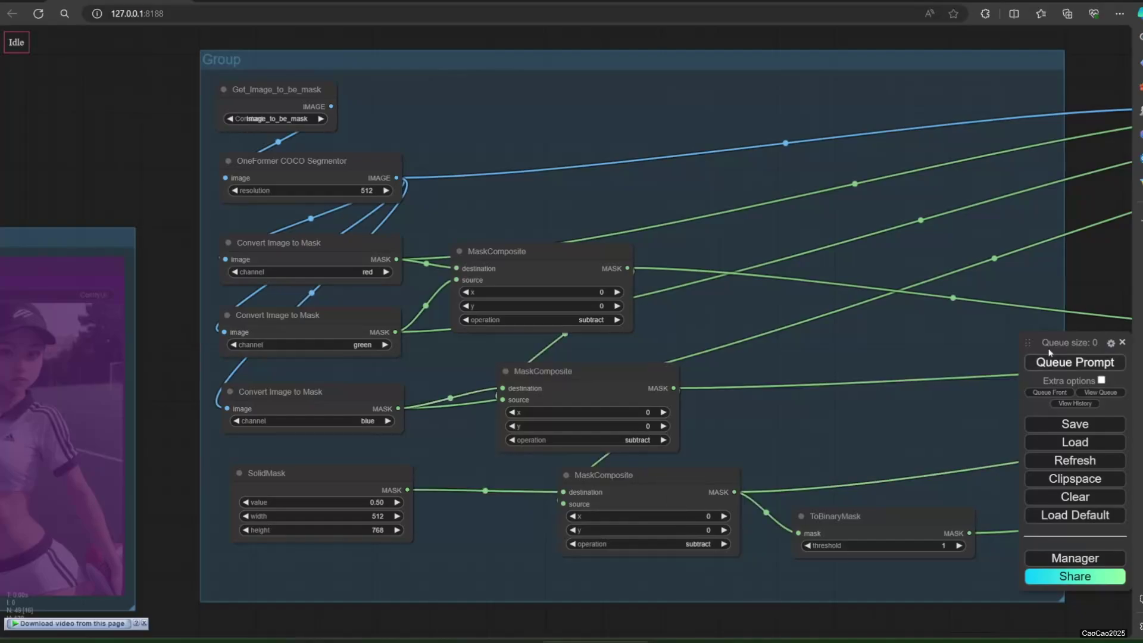
pyautogui.moveTo(868, 617); pyautogui.dragTo(463, 513)
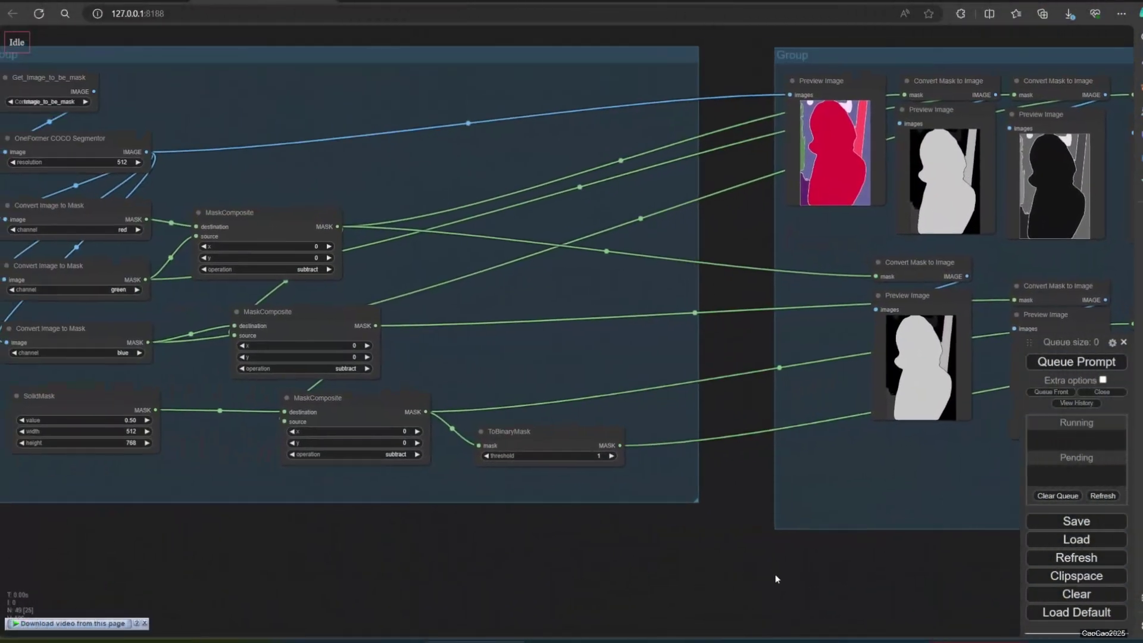
# Add an InvertMask after ToBinaryMask, send it to the last preview converter, and run
pyautogui.rightClick(543, 387)
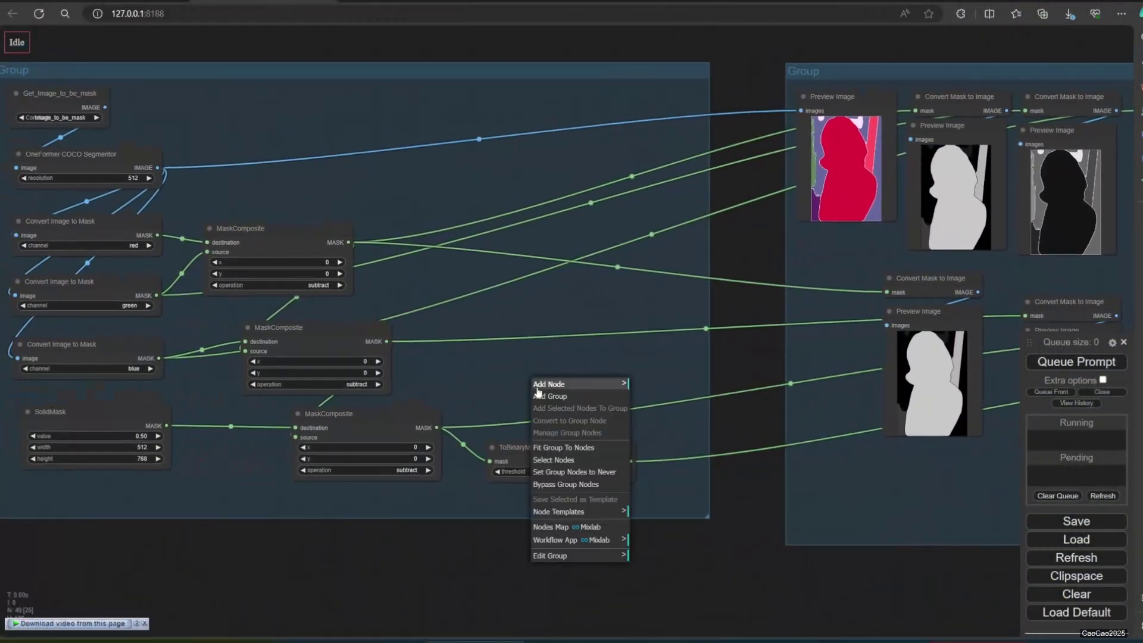
pyautogui.doubleClick(498, 387)
pyautogui.write('INVE')
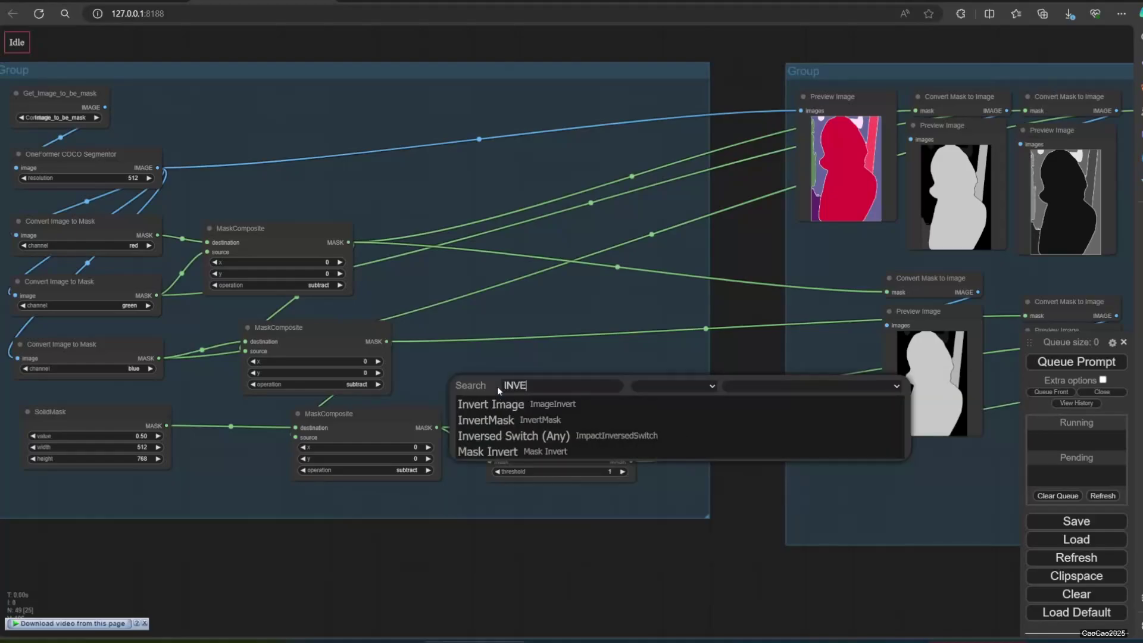
pyautogui.write('RT')
pyautogui.click(511, 420)
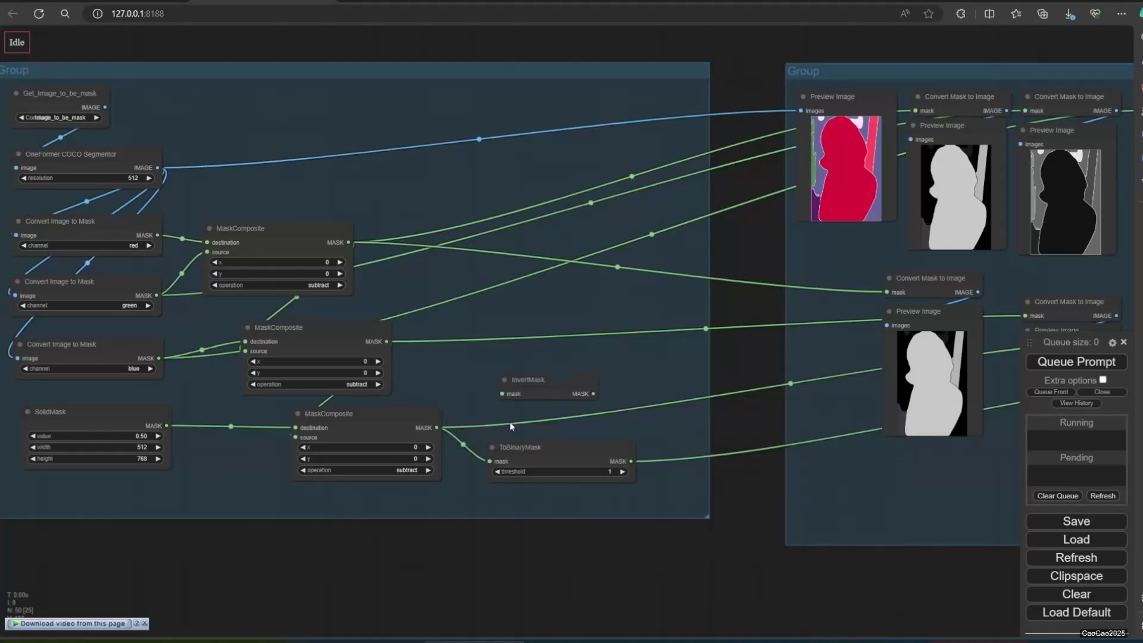
pyautogui.moveTo(630, 461)
pyautogui.mouseDown()
pyautogui.moveTo(502, 393)
pyautogui.moveTo(625, 378)
pyautogui.mouseUp()
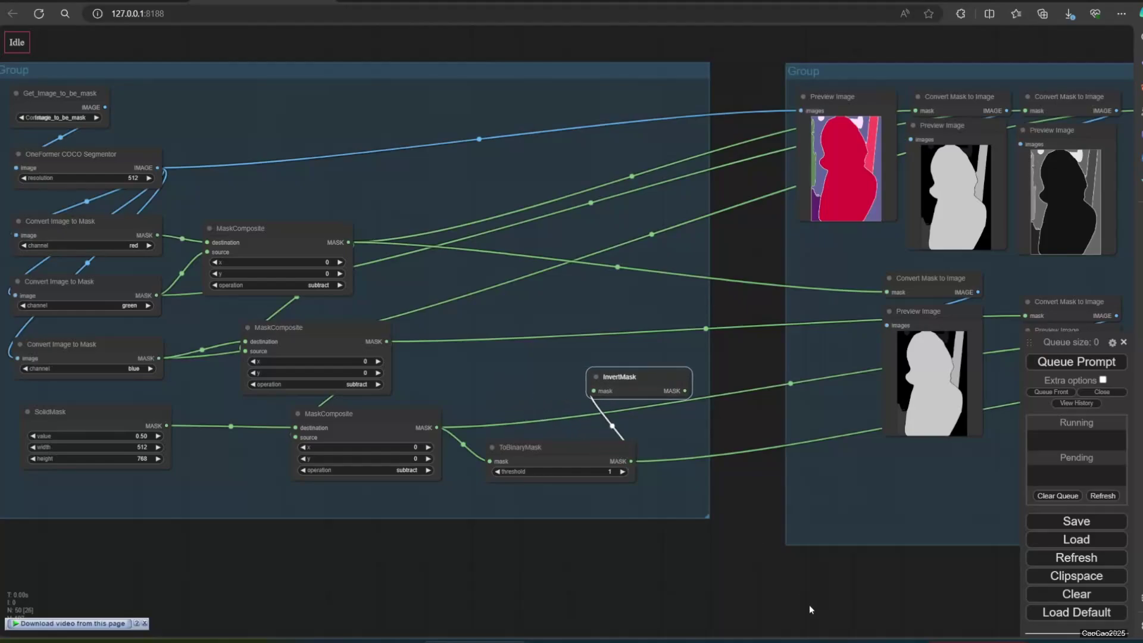
pyautogui.moveTo(809, 605)
pyautogui.mouseDown()
pyautogui.moveTo(402, 529)
pyautogui.moveTo(299, 475)
pyautogui.mouseUp()
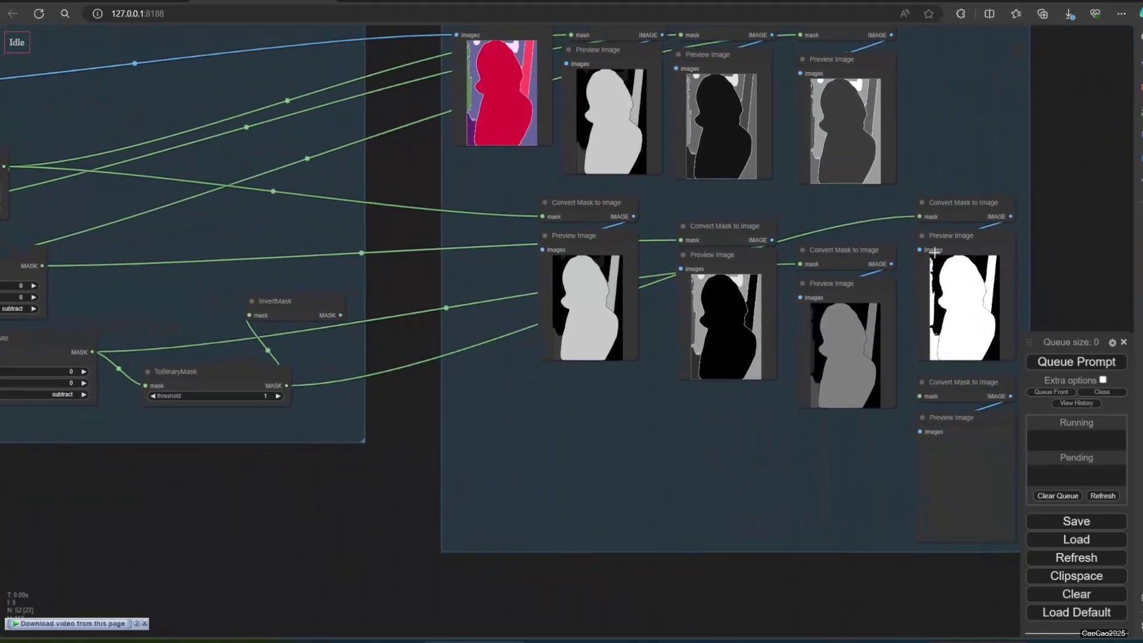
pyautogui.moveTo(340, 315); pyautogui.dragTo(942, 396)
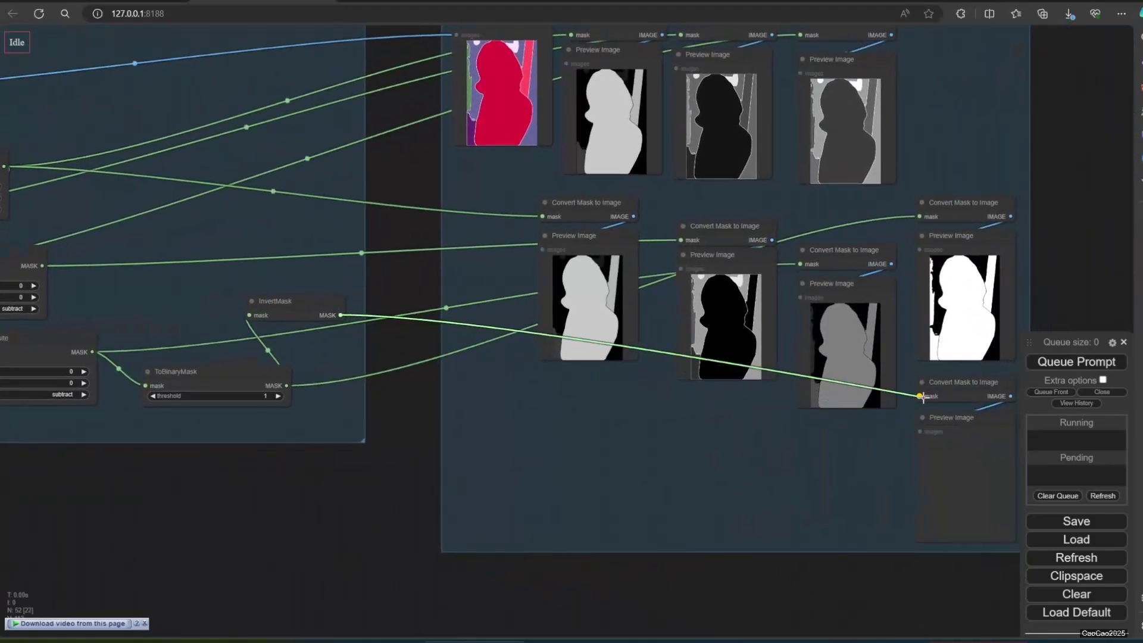
pyautogui.click(1069, 362)
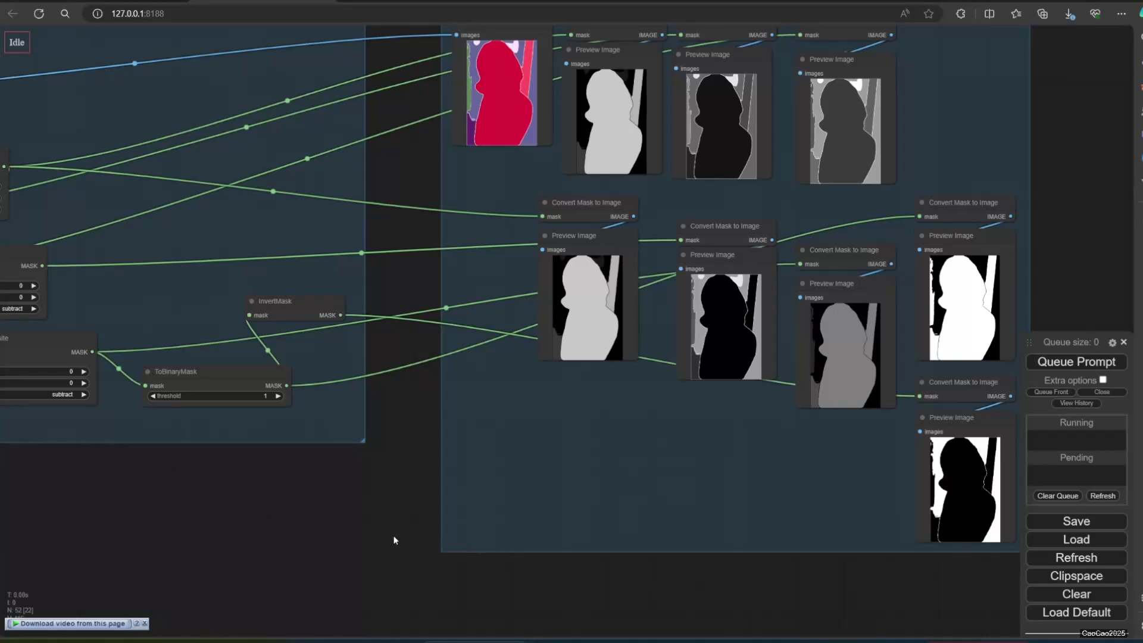
# Add a Set node named Main_Mask fed by the inverted mask
pyautogui.scroll(3, 497, 248)
pyautogui.doubleClick(498, 248)
pyautogui.write('SET')
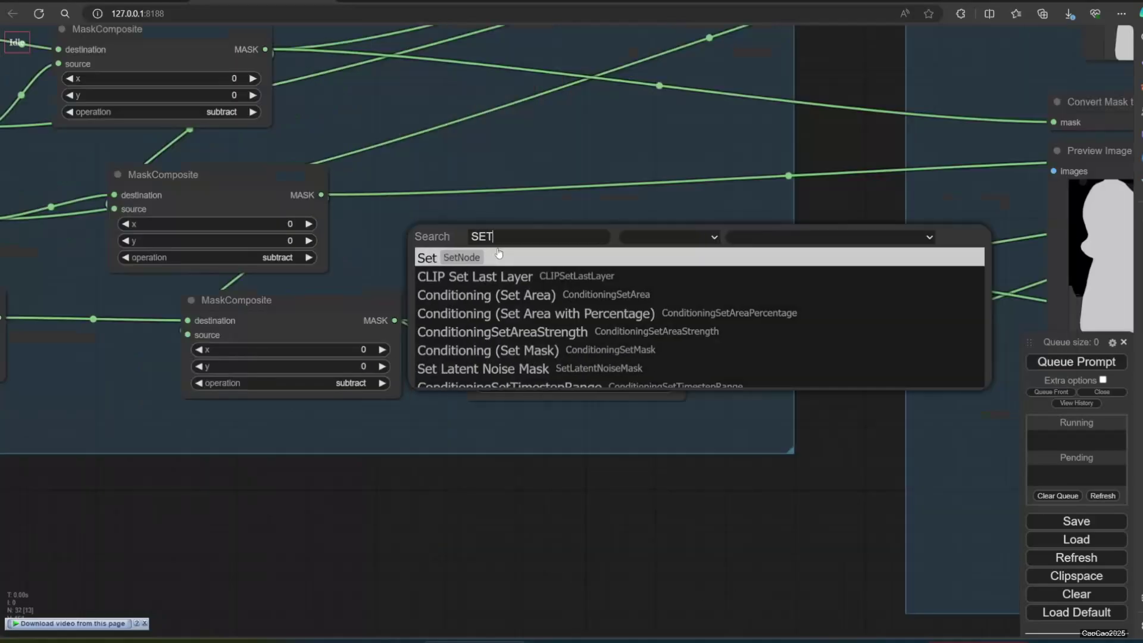
pyautogui.click(489, 262)
pyautogui.click(538, 274)
pyautogui.write('Main_Mask')
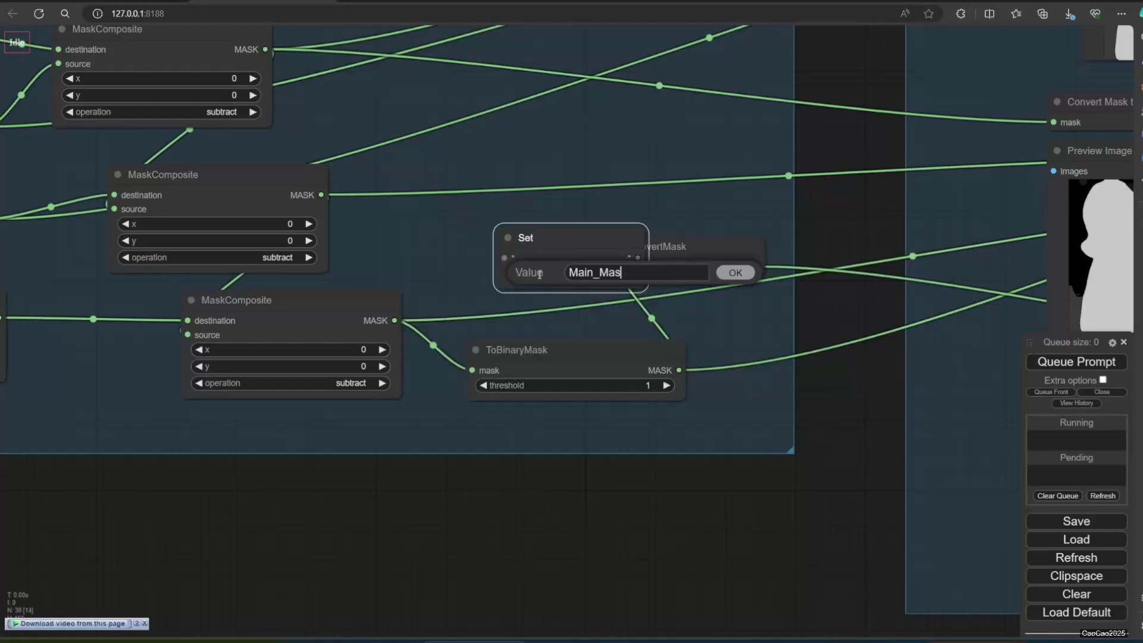
pyautogui.press('Return')
pyautogui.moveTo(567, 237); pyautogui.dragTo(512, 190)
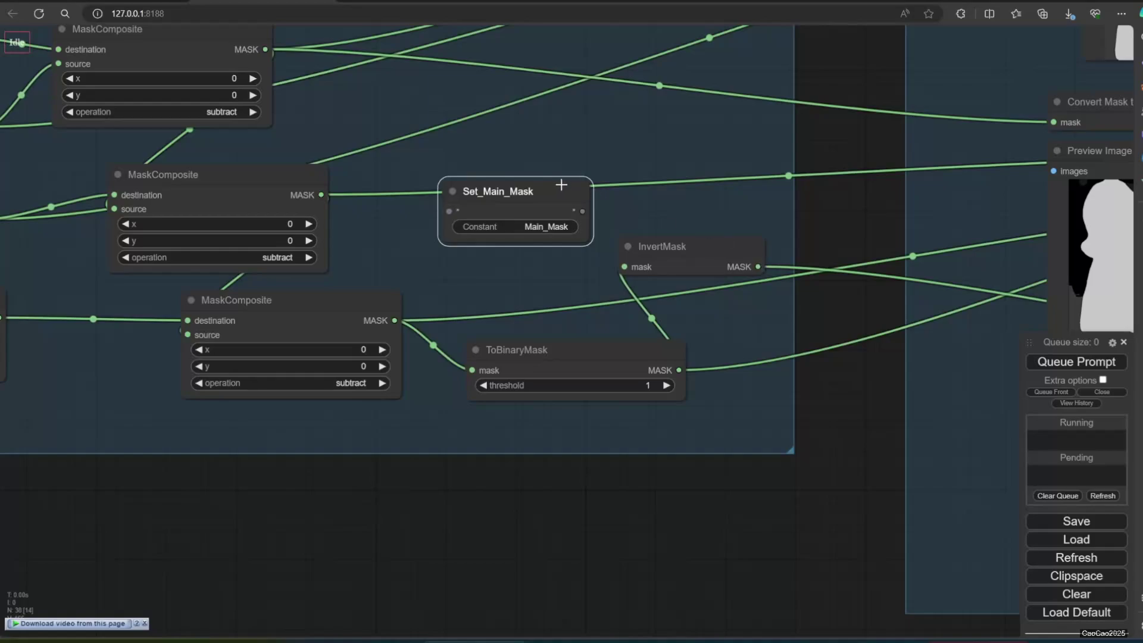
pyautogui.moveTo(758, 267); pyautogui.dragTo(480, 195)
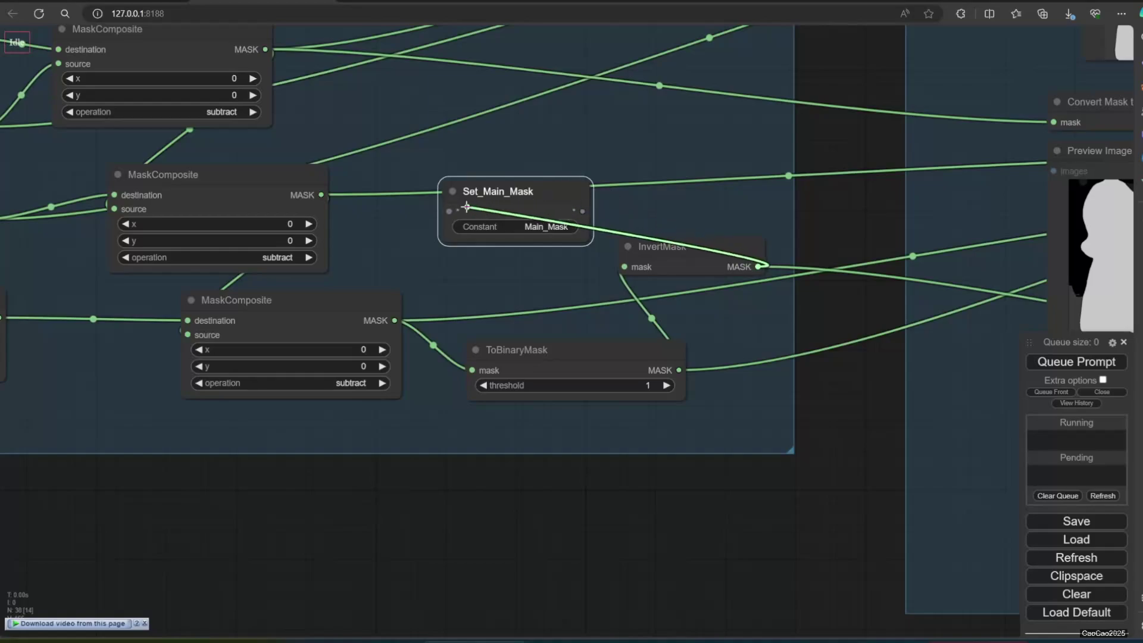
# Add a bg_mask Set node and Main_Mask/bg_mask getters, linking the loaded image as composite source
pyautogui.click(591, 268)
pyautogui.write('bg')
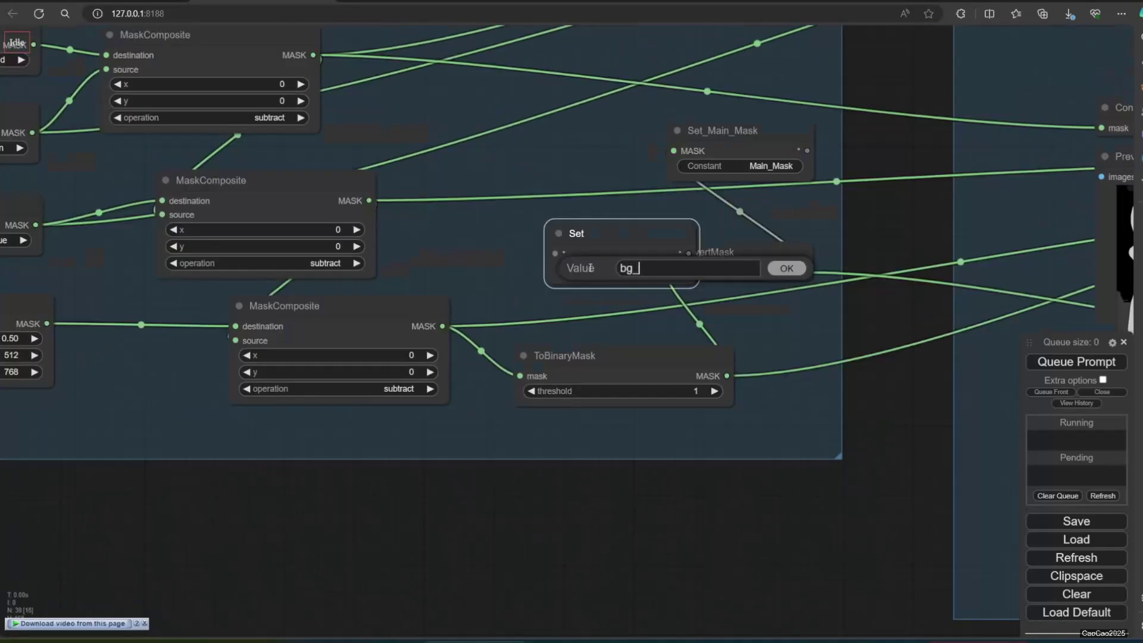
pyautogui.write('_mask')
pyautogui.press('Return')
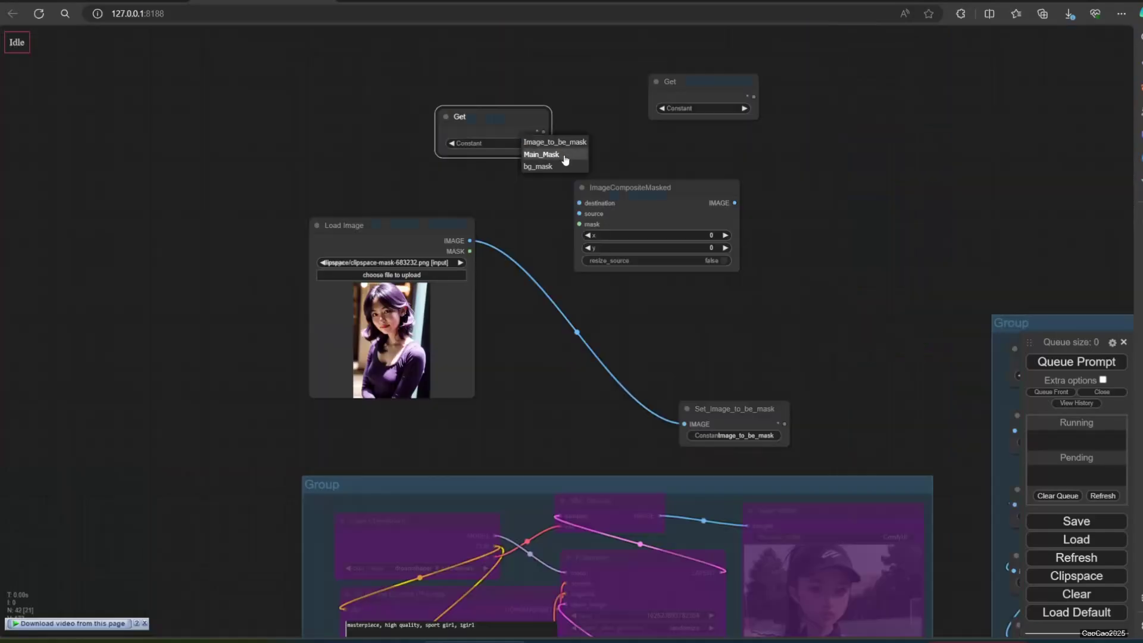
pyautogui.click(544, 156)
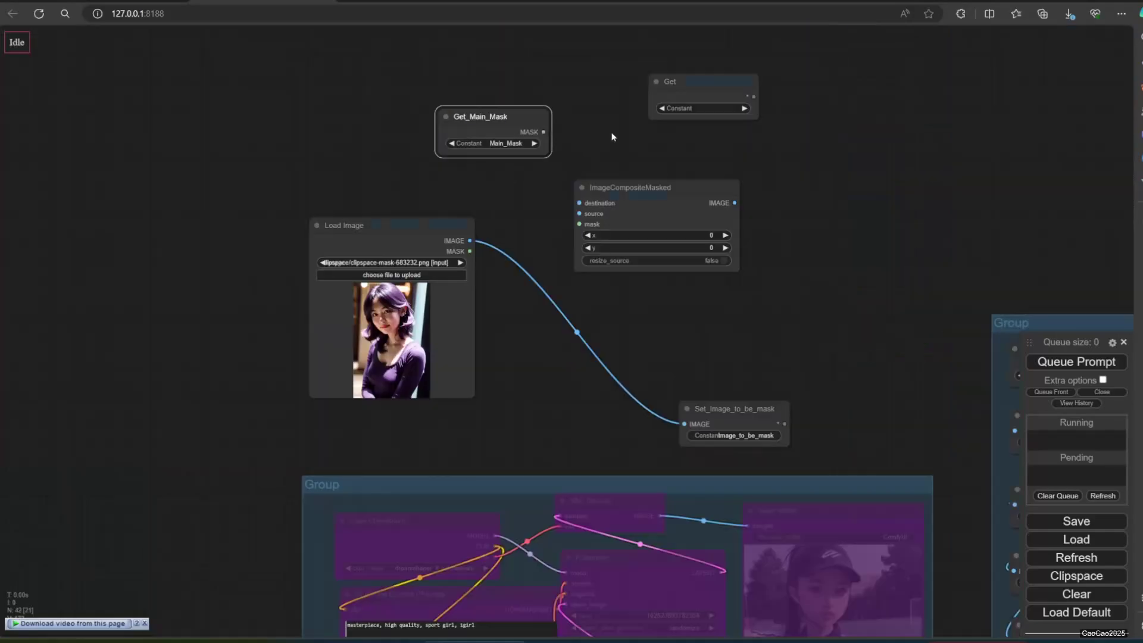
pyautogui.click(692, 107)
pyautogui.click(703, 133)
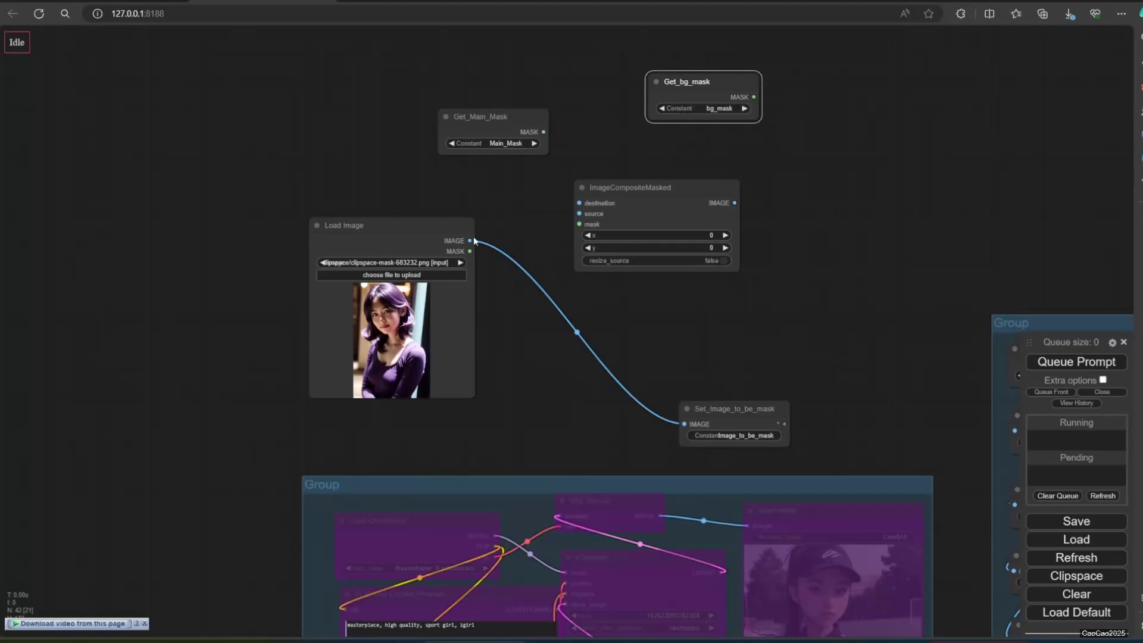
pyautogui.moveTo(470, 240); pyautogui.dragTo(579, 213)
# Give the composite an EmptyImage destination, Main_Mask as mask, a result preview, and run it
pyautogui.moveTo(579, 203); pyautogui.dragTo(321, 152)
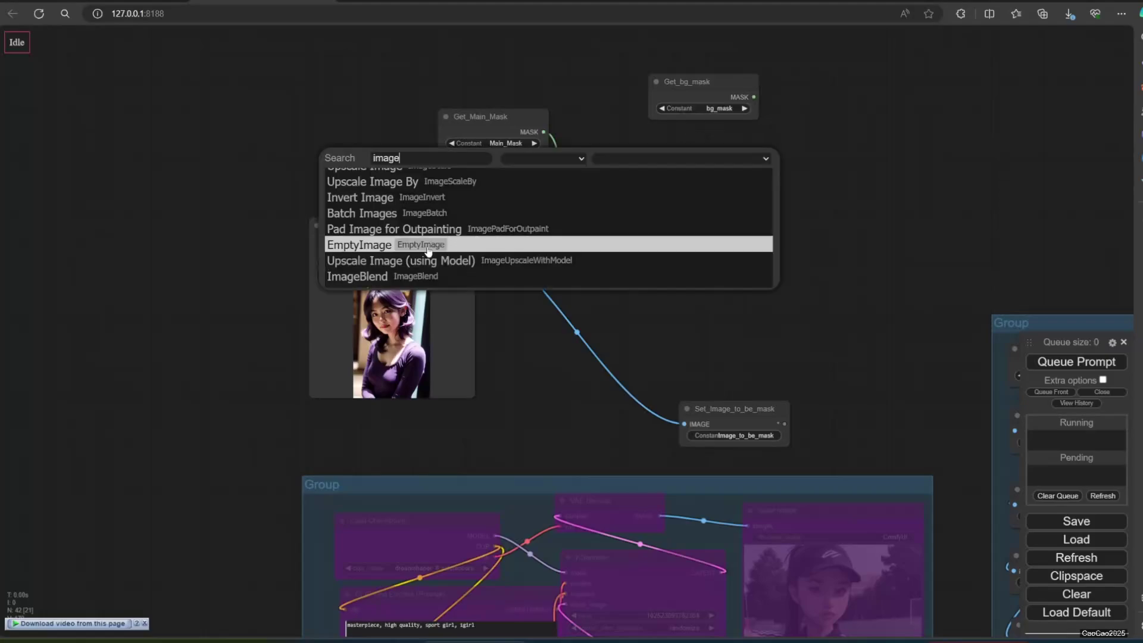
pyautogui.click(383, 245)
pyautogui.moveTo(543, 132); pyautogui.dragTo(579, 224)
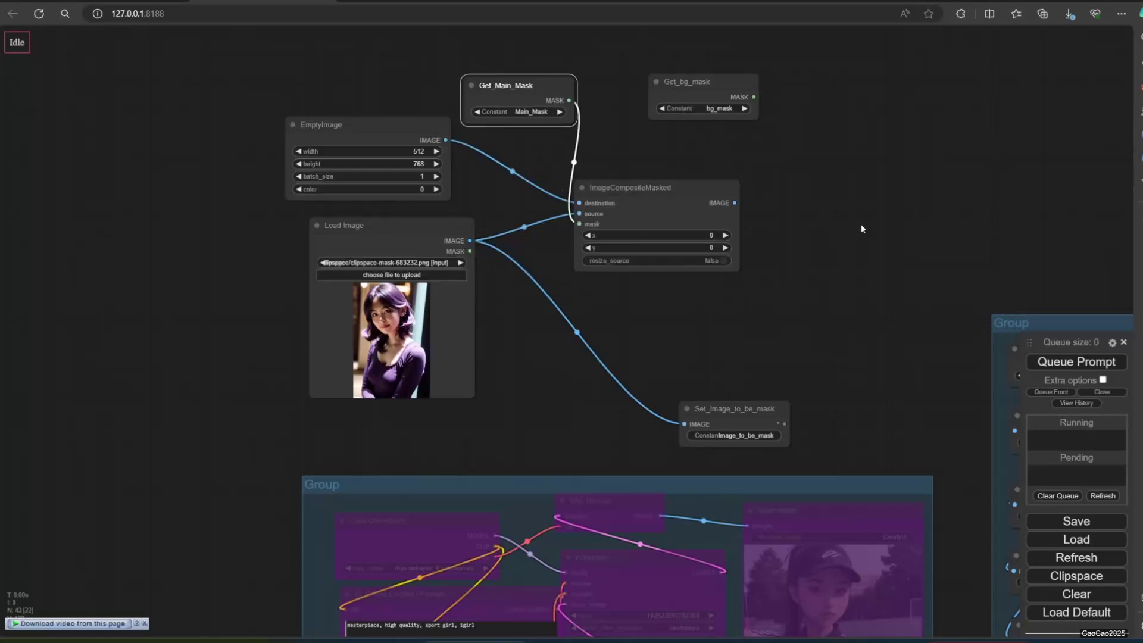
pyautogui.moveTo(735, 203); pyautogui.dragTo(826, 185)
pyautogui.click(1077, 361)
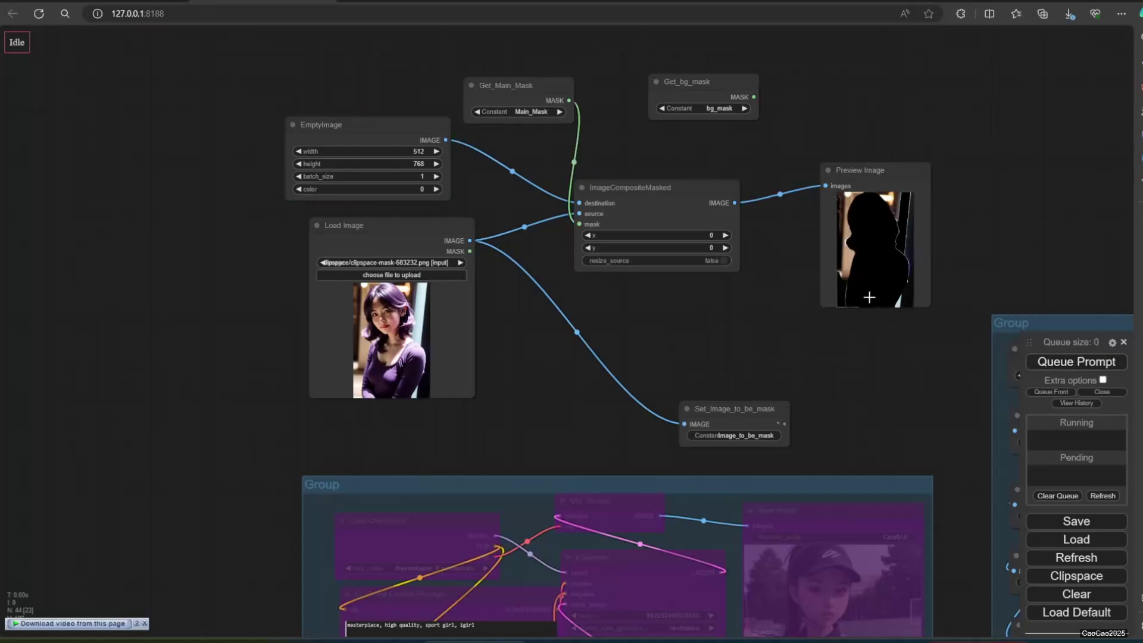
pyautogui.scroll(1, 869, 297)
pyautogui.moveTo(881, 334); pyautogui.dragTo(1039, 376)
pyautogui.click(1076, 361)
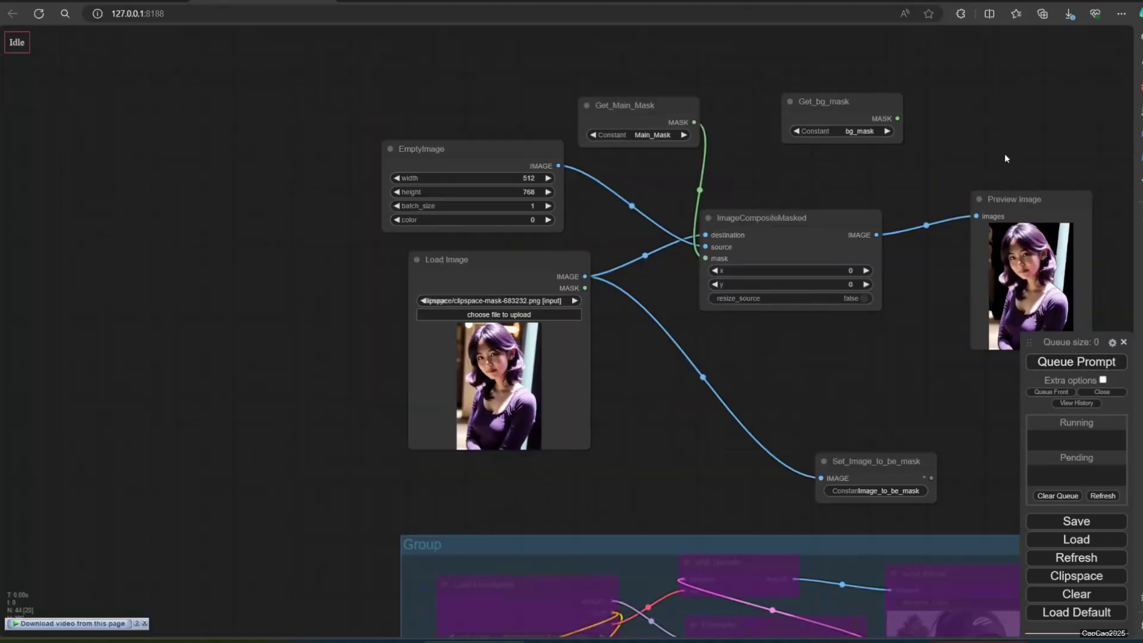
# Feed the generated image into Set_Image_to_be_mask and the composite source, then rerun everything
pyautogui.moveTo(1005, 158); pyautogui.dragTo(915, 144)
pyautogui.scroll(-1, 915, 144)
pyautogui.moveTo(681, 415); pyautogui.dragTo(603, 137)
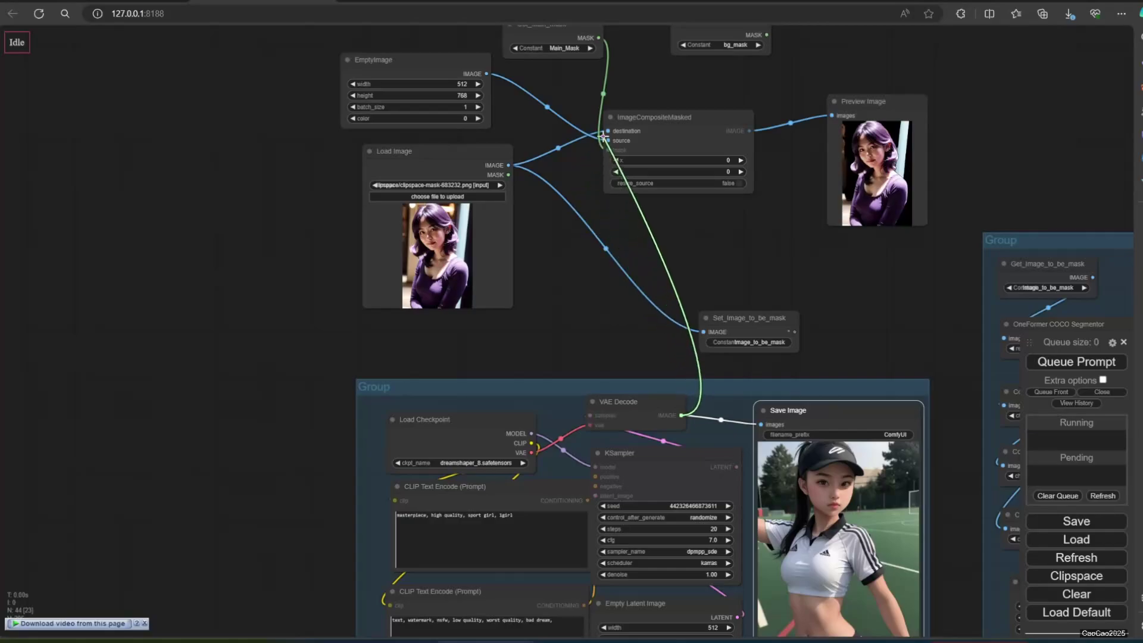
pyautogui.moveTo(603, 137); pyautogui.dragTo(706, 332)
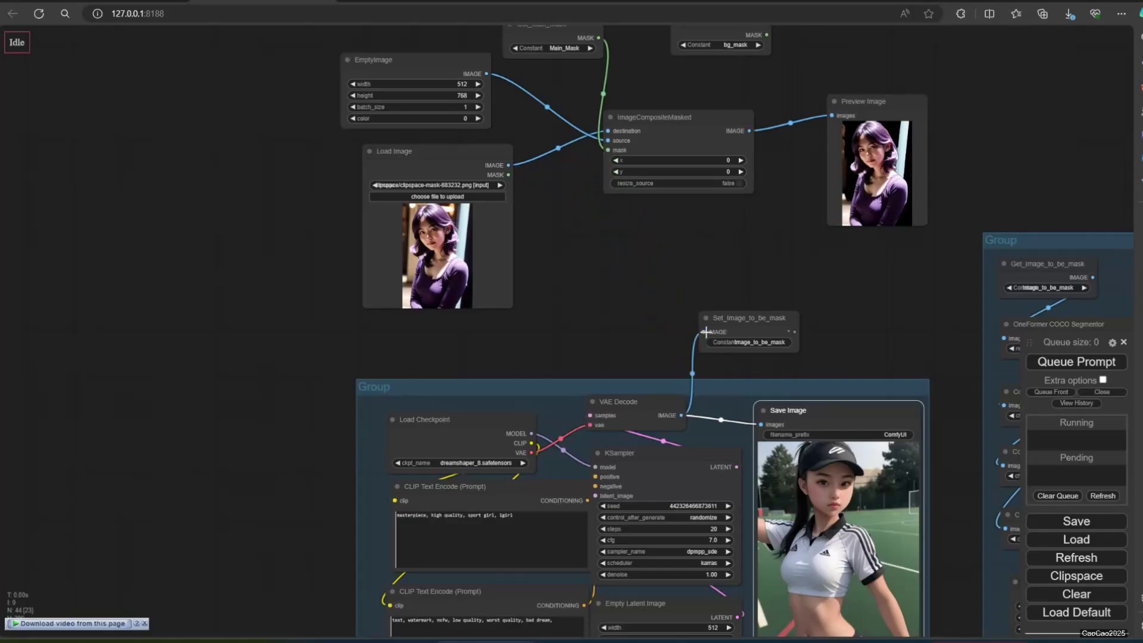
pyautogui.moveTo(682, 415); pyautogui.dragTo(607, 130)
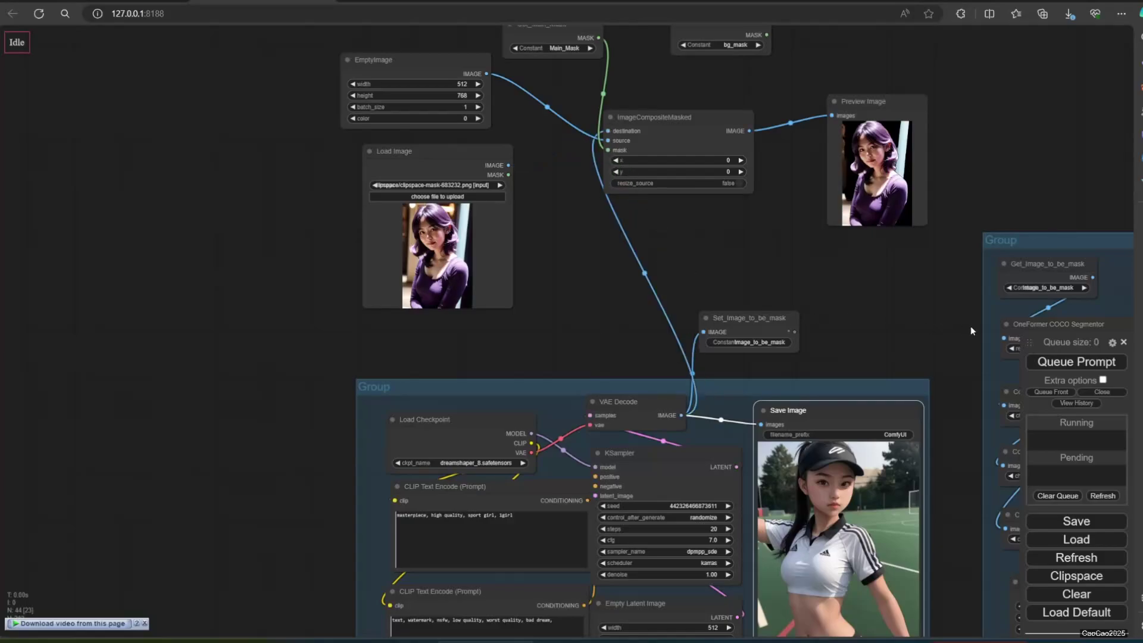
pyautogui.click(1086, 364)
# Rerun the workflow for a new person and check the composite preview
pyautogui.moveTo(906, 310); pyautogui.dragTo(831, 370)
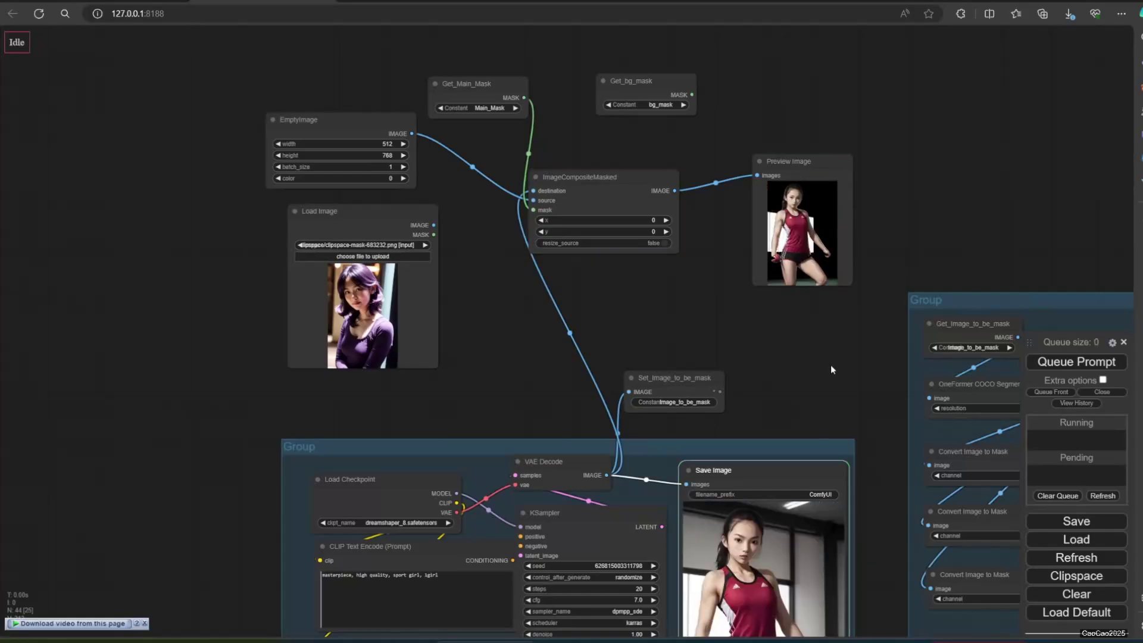
pyautogui.click(1077, 362)
pyautogui.scroll(2, 835, 359)
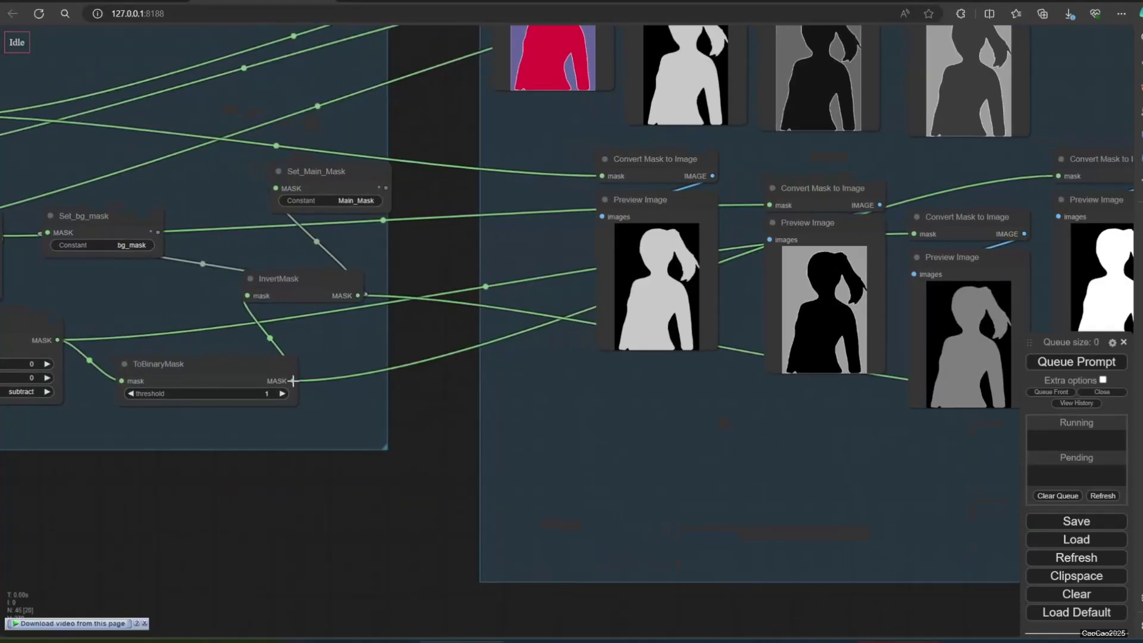
# Rewire Set_Main_Mask to the binary mask and Set_bg_mask to the inverted mask, tidying both nodes
pyautogui.moveTo(292, 381); pyautogui.dragTo(153, 227)
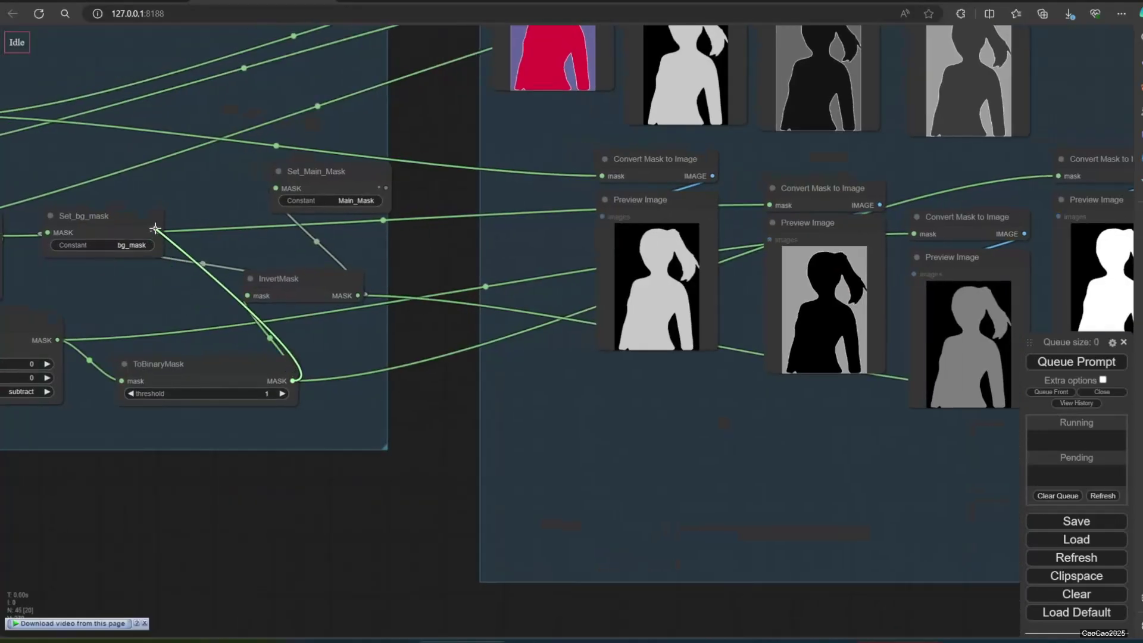
pyautogui.moveTo(260, 450); pyautogui.dragTo(579, 582)
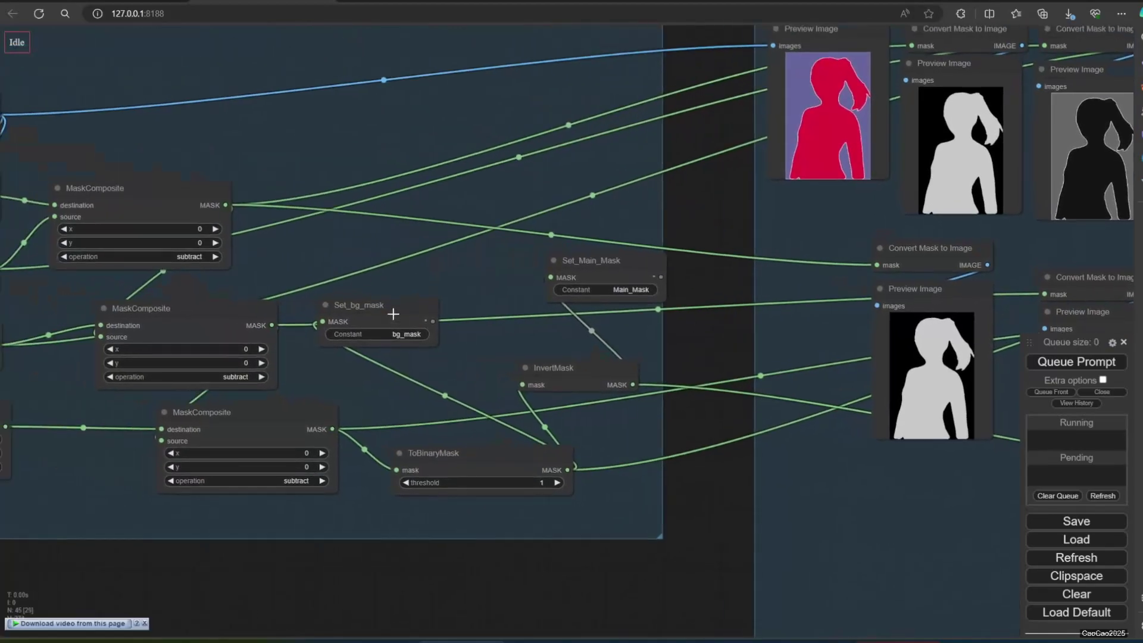
pyautogui.moveTo(355, 307); pyautogui.dragTo(377, 357)
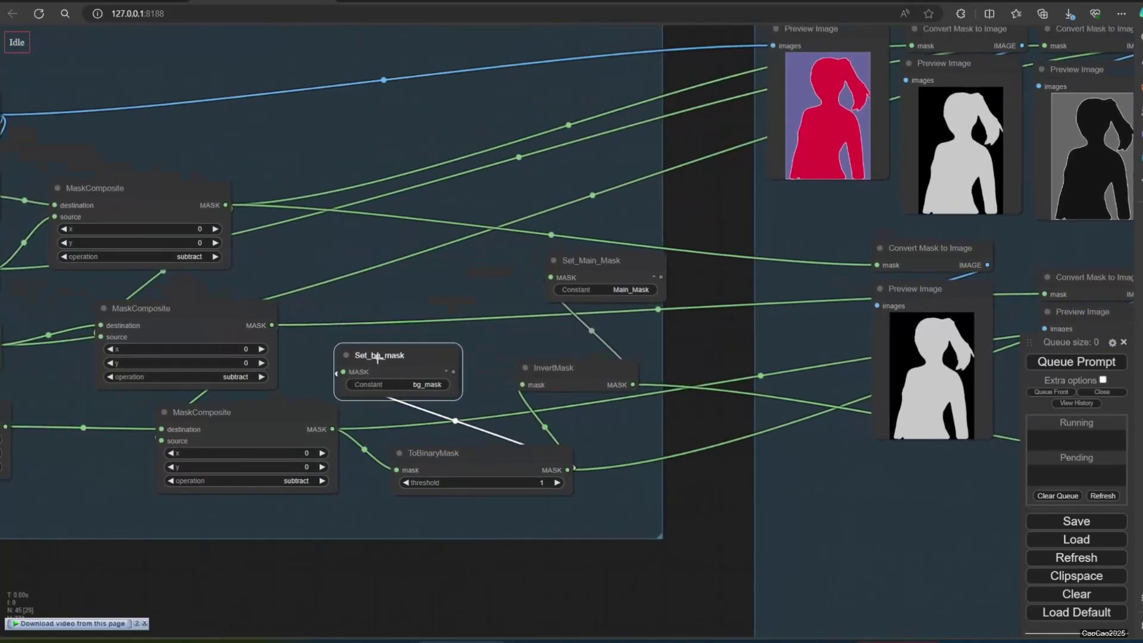
pyautogui.moveTo(589, 260); pyautogui.dragTo(512, 250)
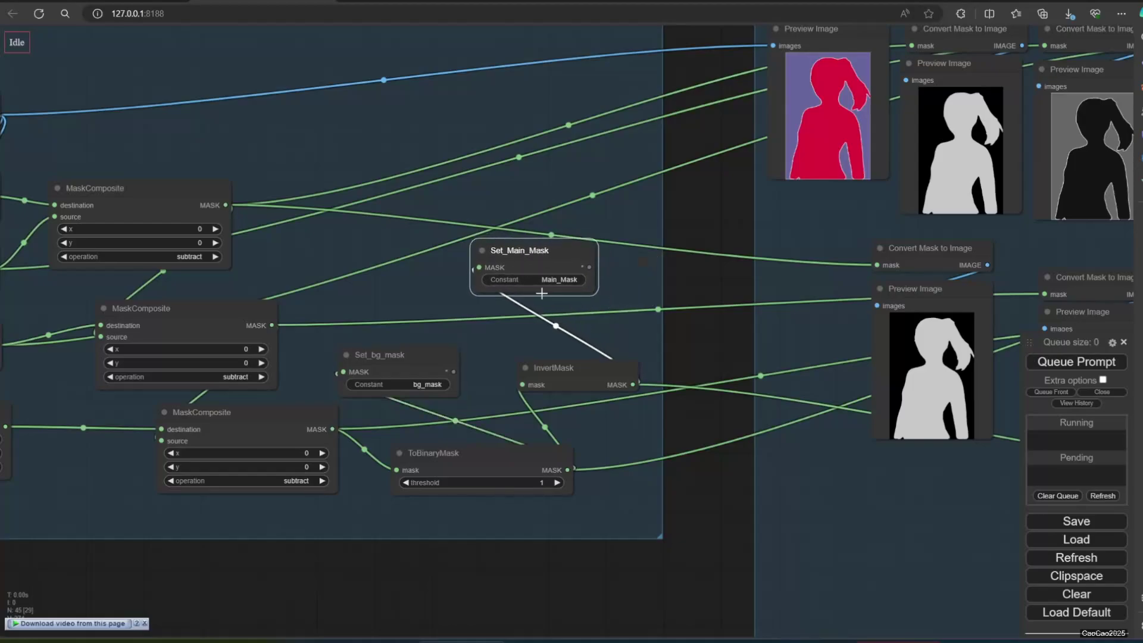
pyautogui.moveTo(567, 470); pyautogui.dragTo(488, 275)
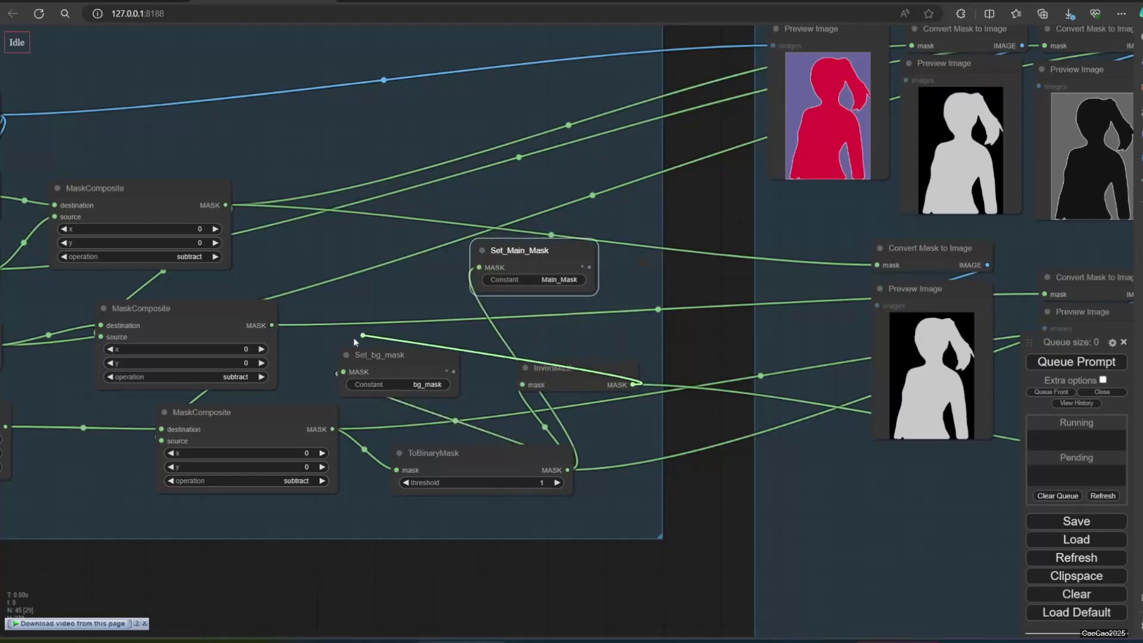
pyautogui.moveTo(633, 387)
pyautogui.mouseDown()
pyautogui.moveTo(347, 371)
pyautogui.moveTo(735, 189)
pyautogui.moveTo(515, 89)
pyautogui.mouseUp()
pyautogui.moveTo(527, 264)
pyautogui.mouseDown()
pyautogui.moveTo(627, 500)
pyautogui.moveTo(608, 552)
pyautogui.mouseUp()
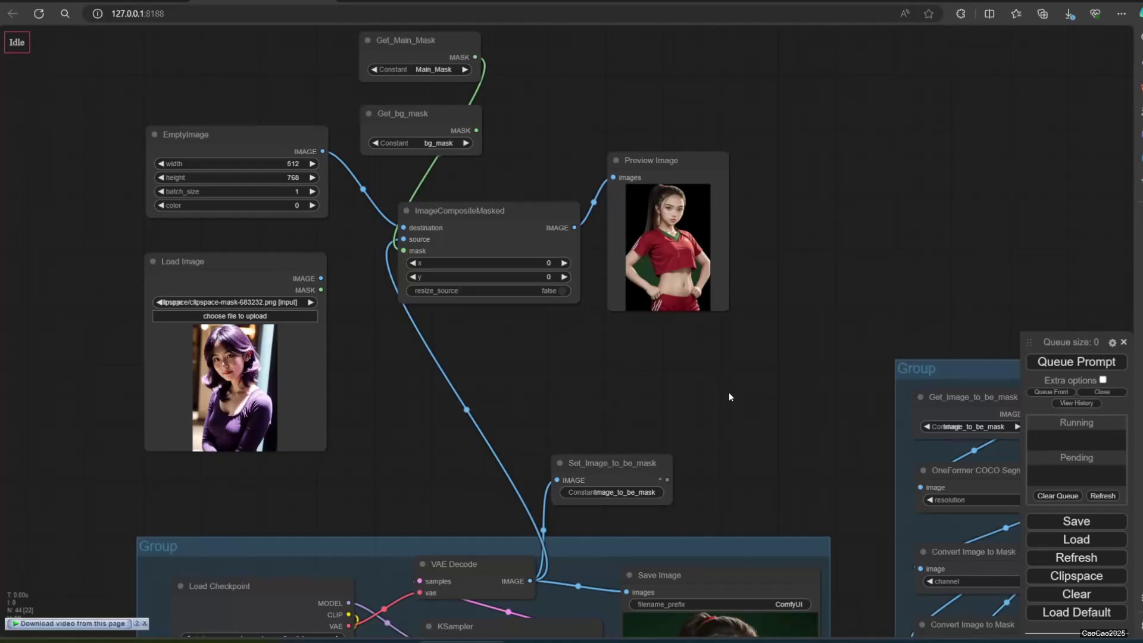
# Centre the composite preview and queue the workflow twice to see the person composite
pyautogui.moveTo(747, 381); pyautogui.dragTo(565, 450)
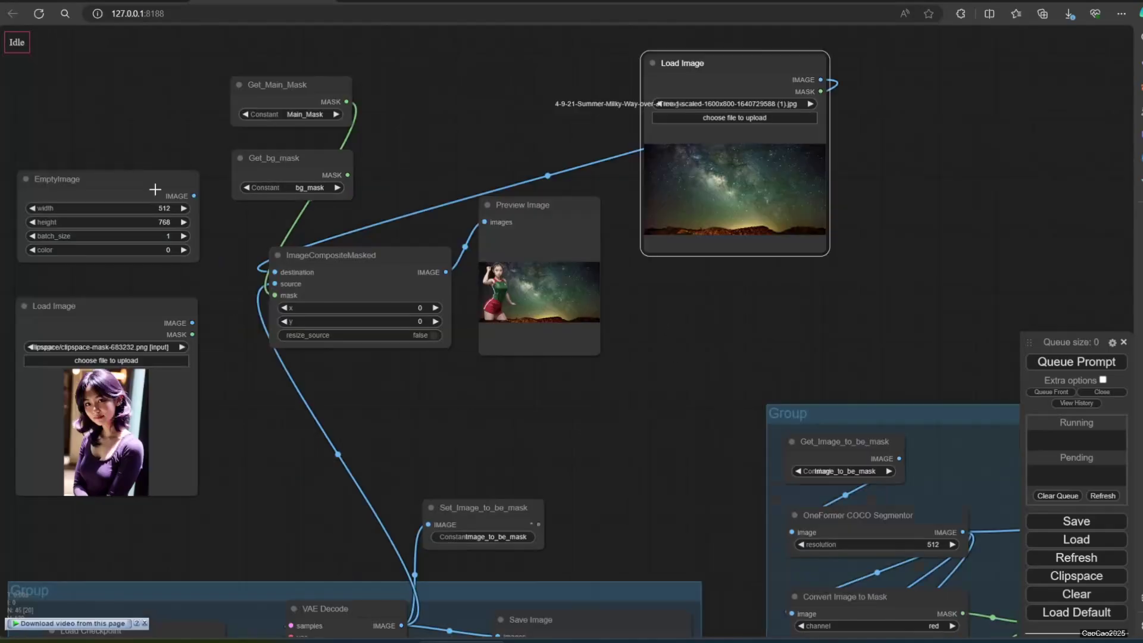
pyautogui.scroll(3, 408, 322)
pyautogui.scroll(4, 407, 321)
pyautogui.scroll(5, 407, 321)
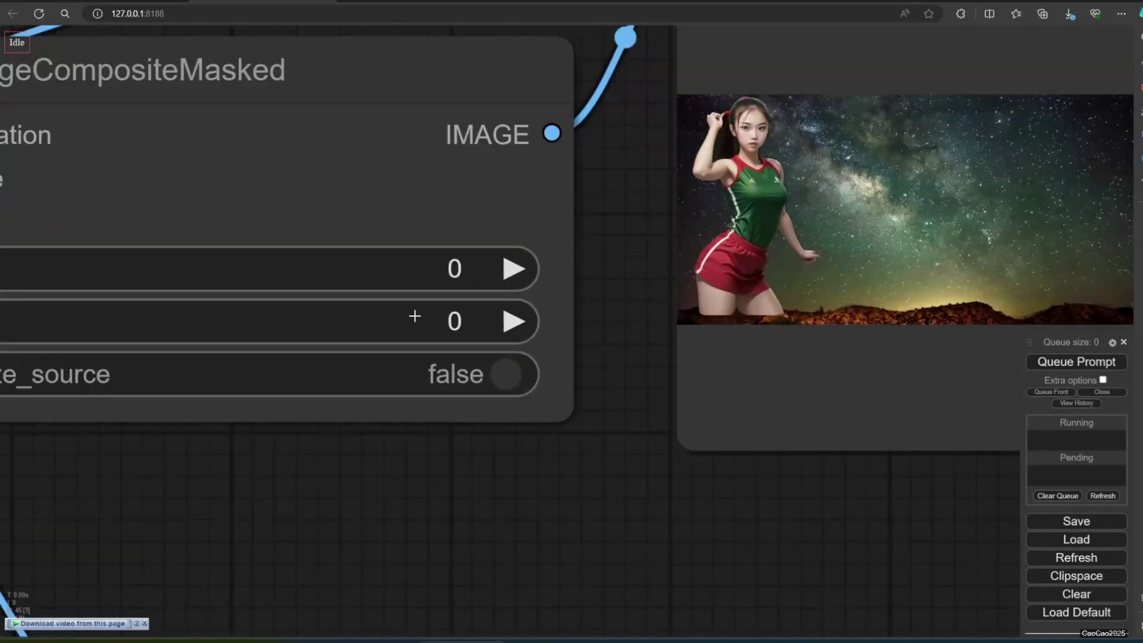
pyautogui.moveTo(766, 475)
pyautogui.mouseDown()
pyautogui.moveTo(319, 619)
pyautogui.moveTo(465, 523)
pyautogui.mouseUp()
pyautogui.scroll(-3, 464, 524)
pyautogui.scroll(-6, 381, 506)
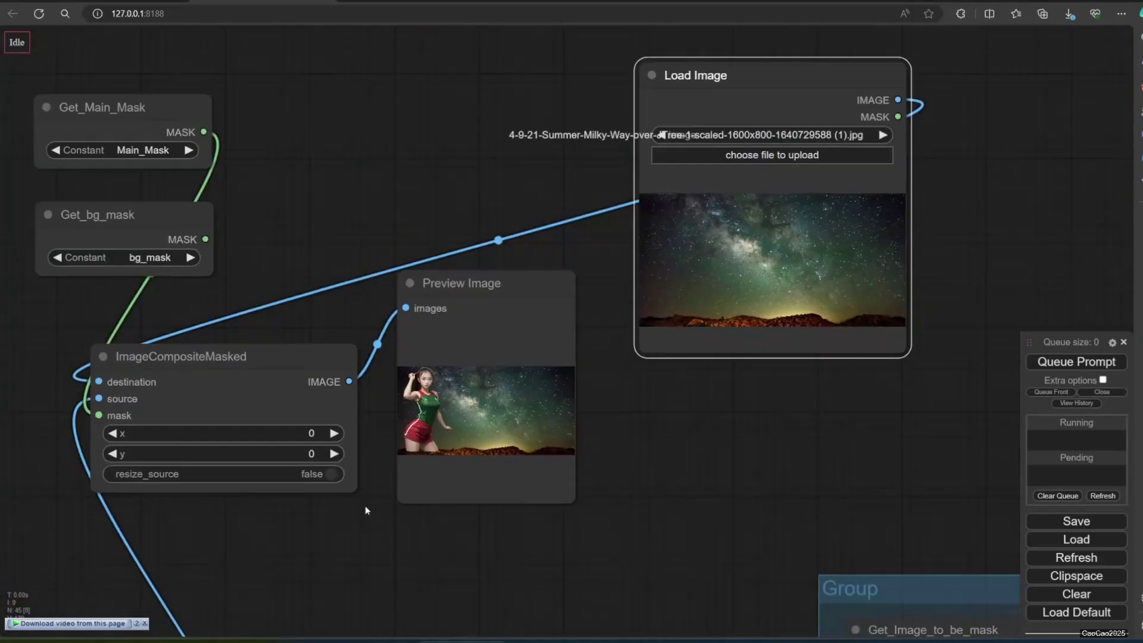
pyautogui.moveTo(263, 510); pyautogui.dragTo(337, 502)
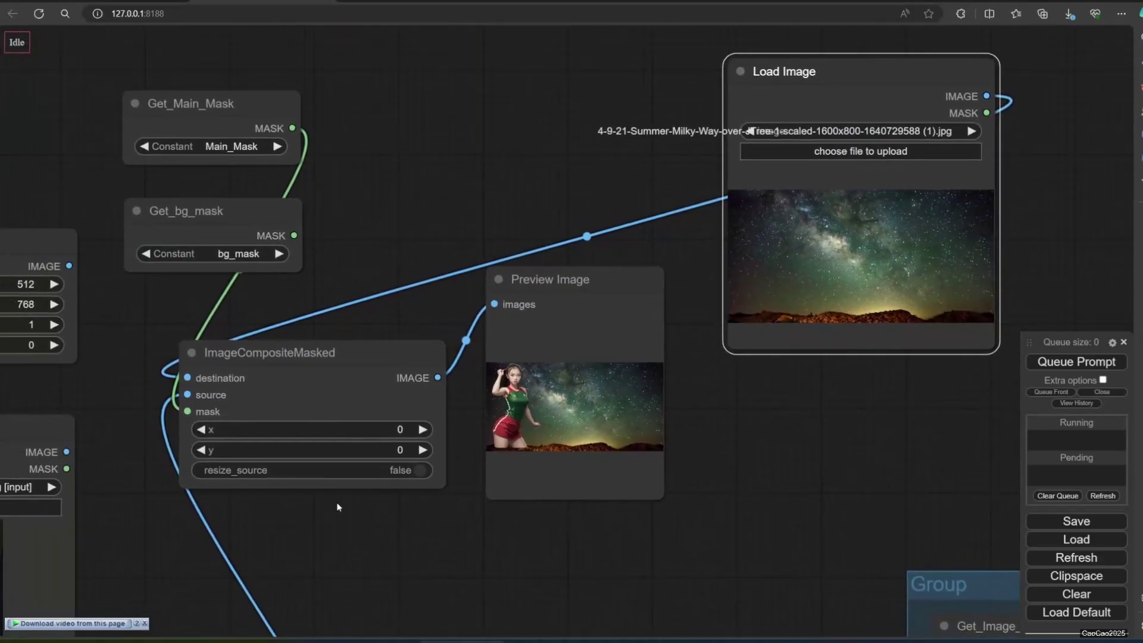
pyautogui.hotkey('ctrl', 'Return')
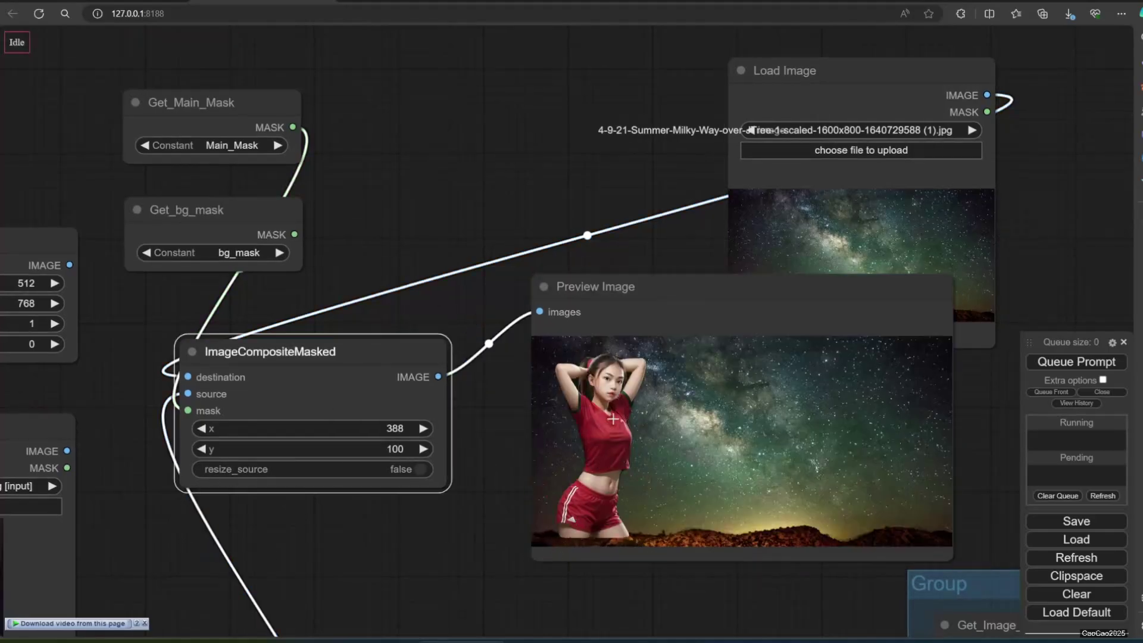
pyautogui.click(1094, 363)
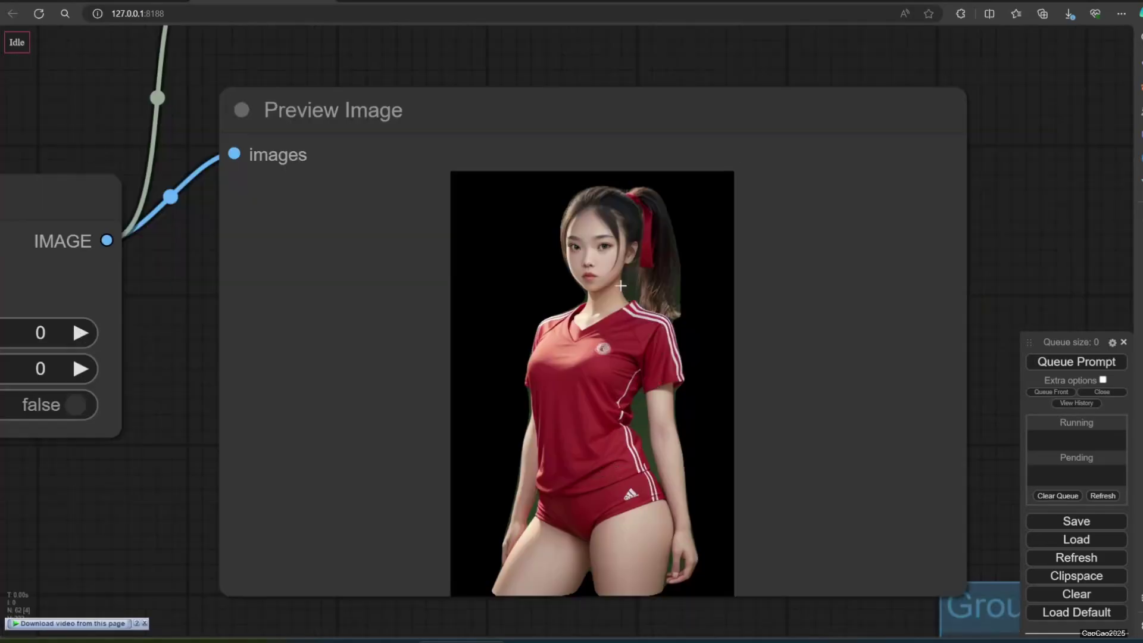
pyautogui.scroll(-8, 773, 381)
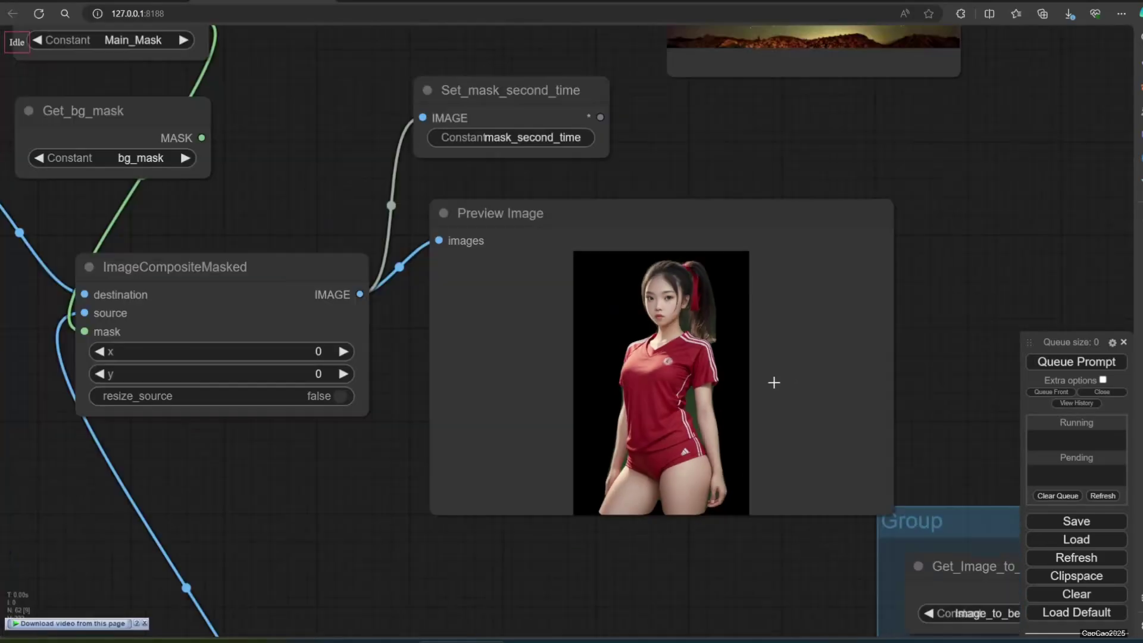
pyautogui.moveTo(966, 228); pyautogui.dragTo(714, 274)
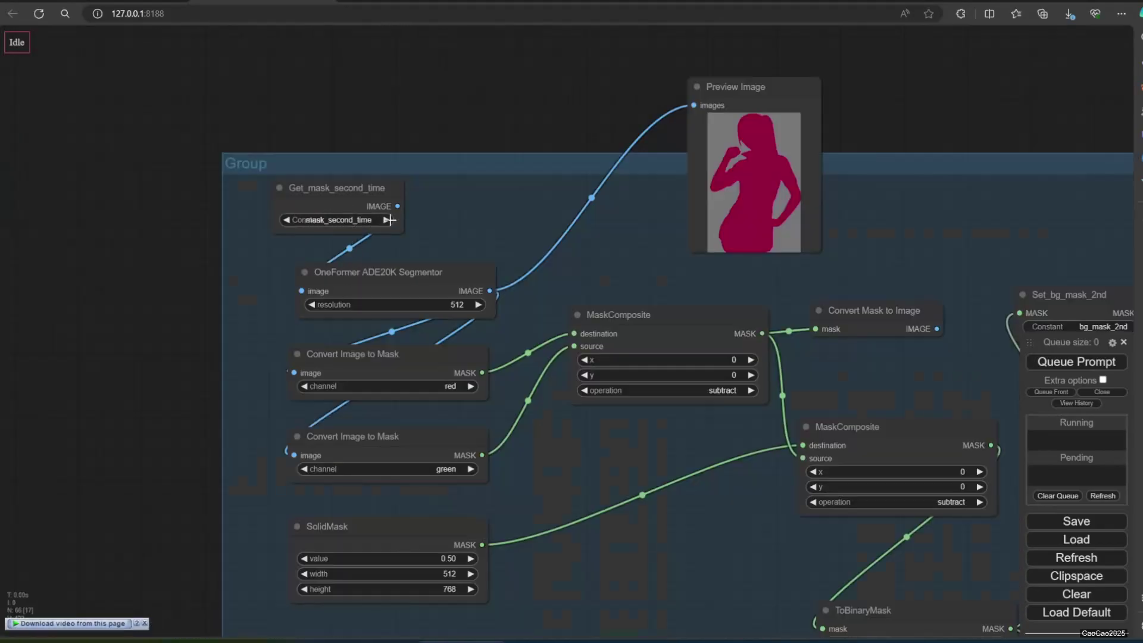
pyautogui.click(381, 270)
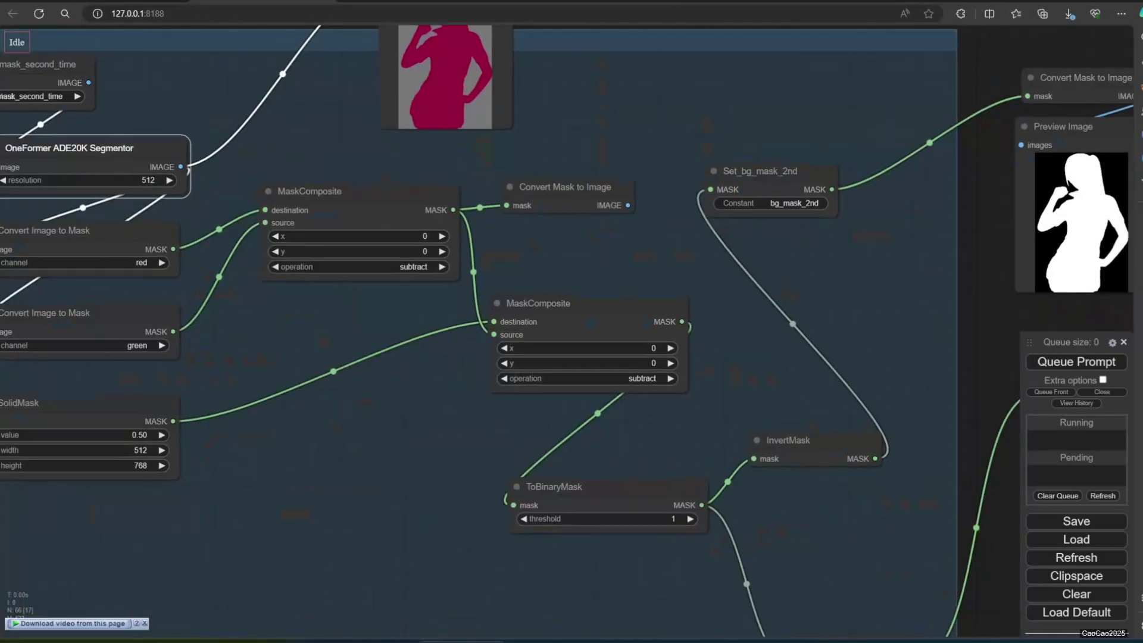
pyautogui.moveTo(963, 115); pyautogui.dragTo(655, 27)
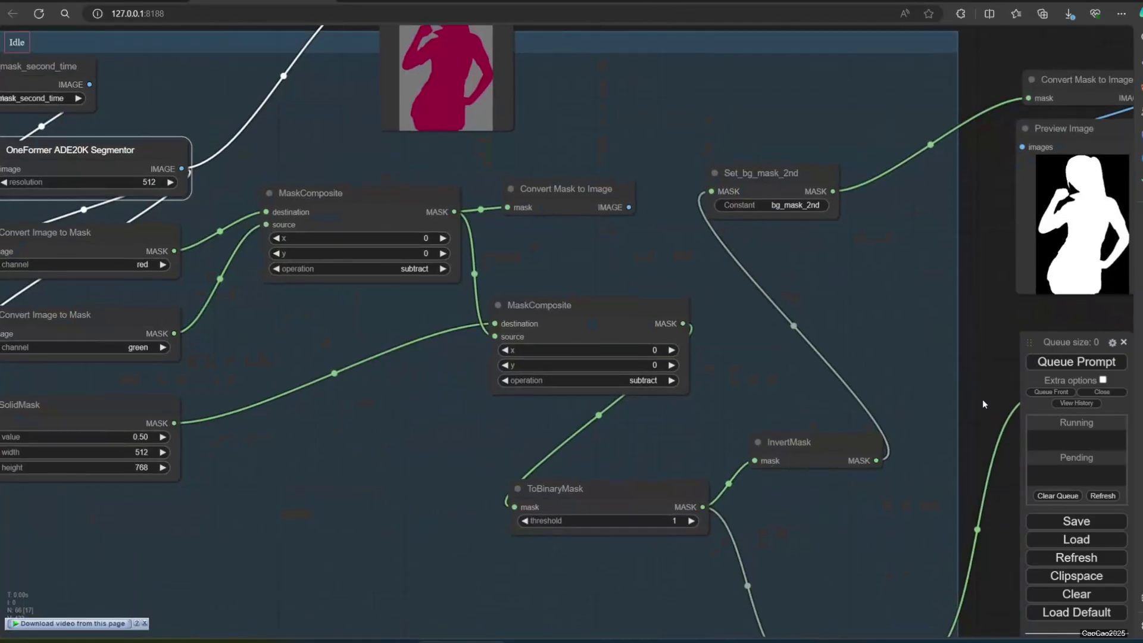
pyautogui.moveTo(979, 398)
pyautogui.mouseDown()
pyautogui.moveTo(787, 236)
pyautogui.moveTo(823, 312)
pyautogui.mouseUp()
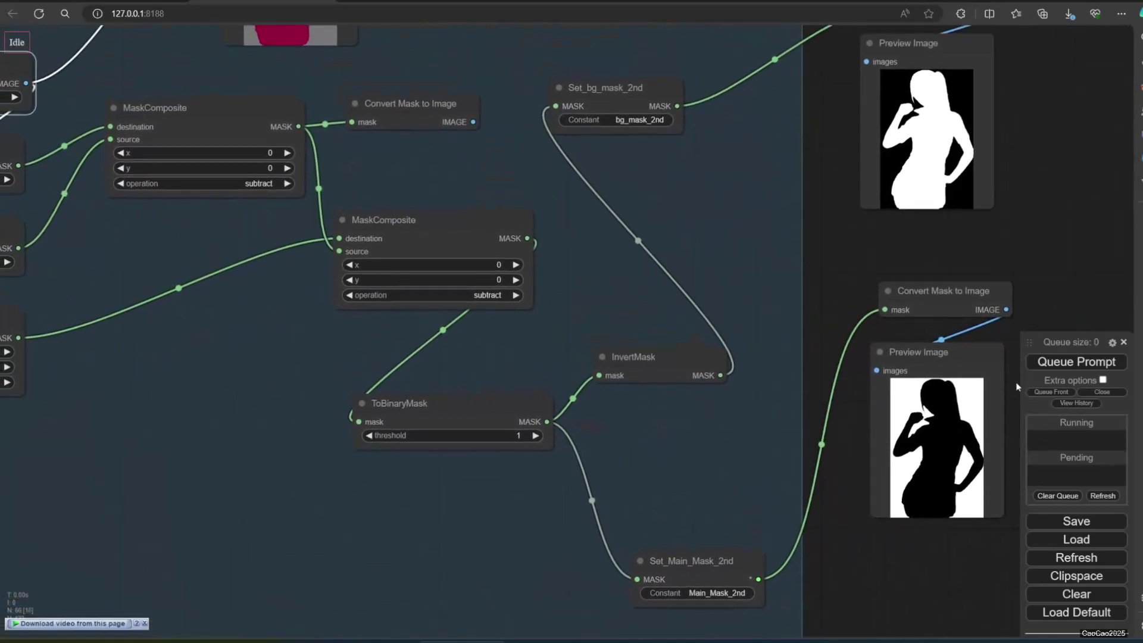
pyautogui.scroll(-2, 841, 518)
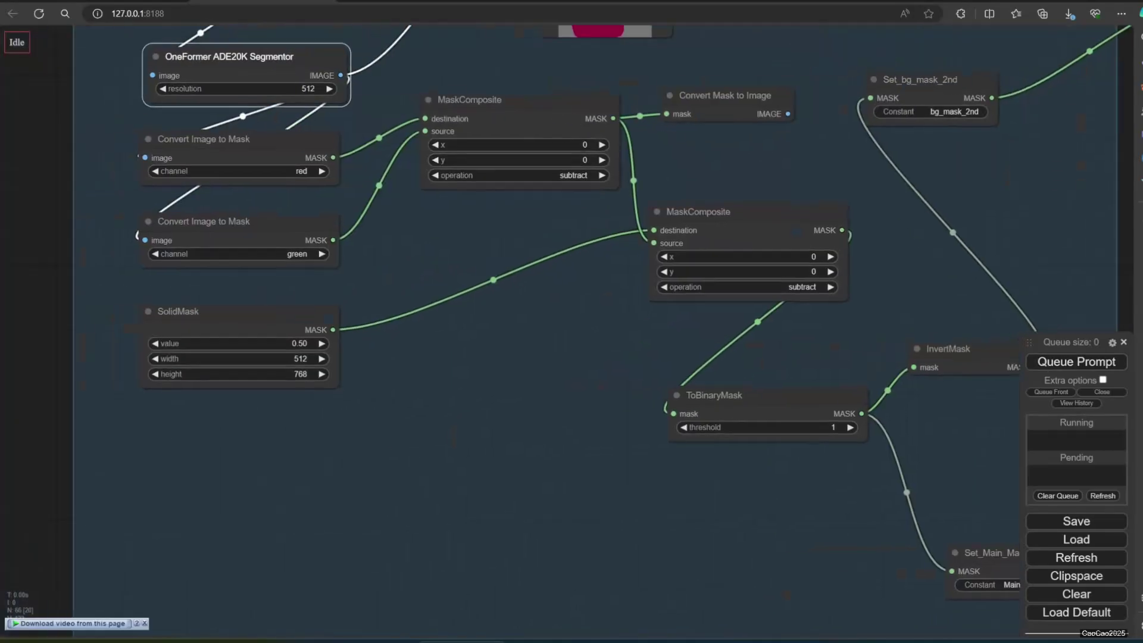
pyautogui.moveTo(61, 403); pyautogui.dragTo(826, 403)
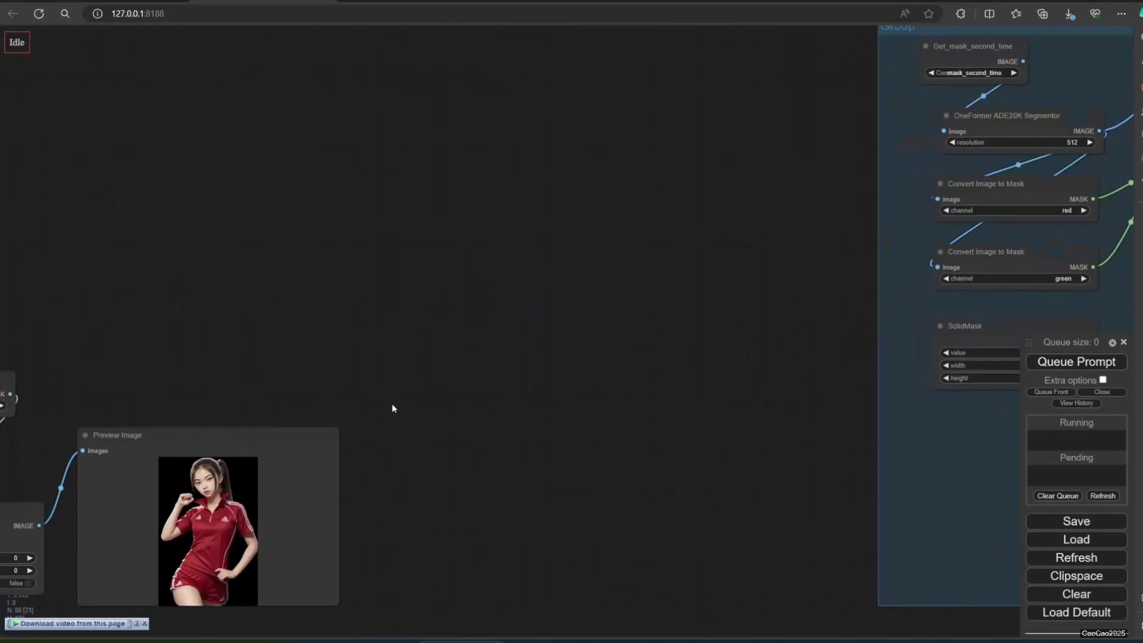
pyautogui.moveTo(393, 408)
pyautogui.mouseDown()
pyautogui.moveTo(905, 288)
pyautogui.moveTo(1109, 339)
pyautogui.mouseUp()
# Run the workflow for a new person and look over the composite previews
pyautogui.click(1100, 361)
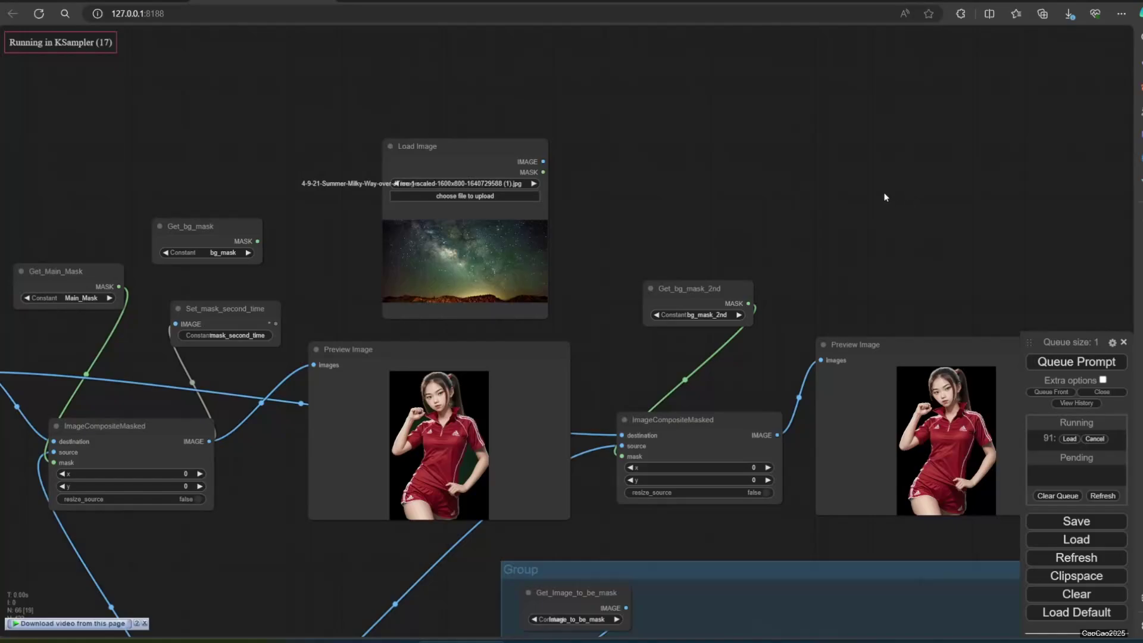
pyautogui.moveTo(830, 234)
pyautogui.mouseDown()
pyautogui.moveTo(836, 101)
pyautogui.moveTo(717, 26)
pyautogui.mouseUp()
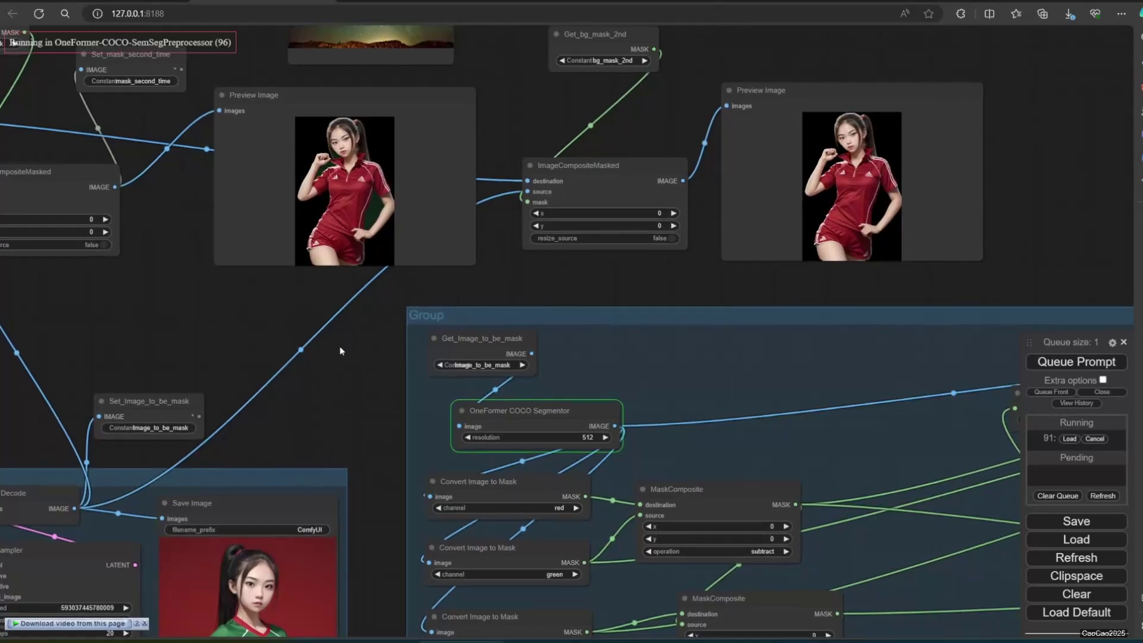
pyautogui.moveTo(339, 350)
pyautogui.mouseDown()
pyautogui.moveTo(395, 233)
pyautogui.moveTo(403, 399)
pyautogui.mouseUp()
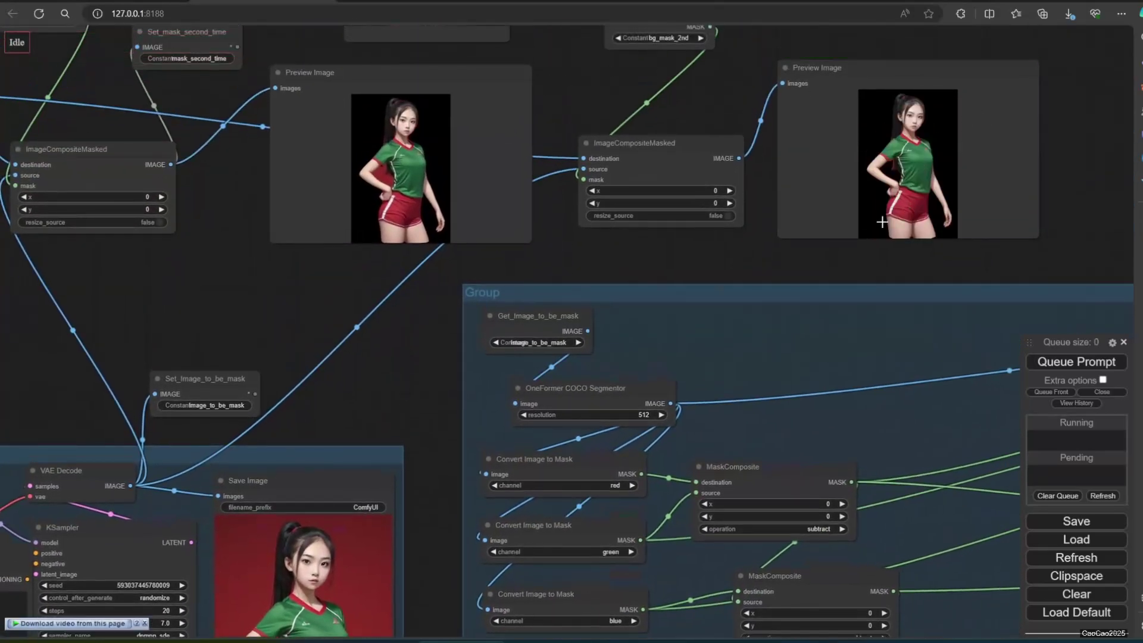
# Queue another run and zoom into the final Milky Way composite preview
pyautogui.hotkey('ctrl', 'Return')
pyautogui.moveTo(769, 250); pyautogui.dragTo(387, 330)
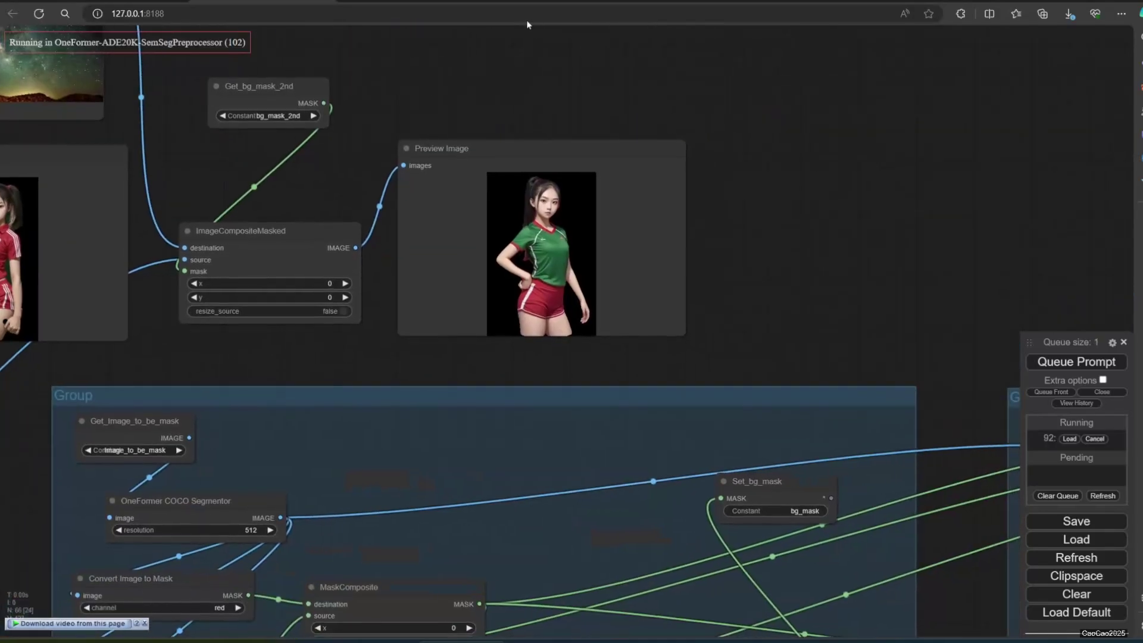
pyautogui.moveTo(526, 22); pyautogui.dragTo(680, 97)
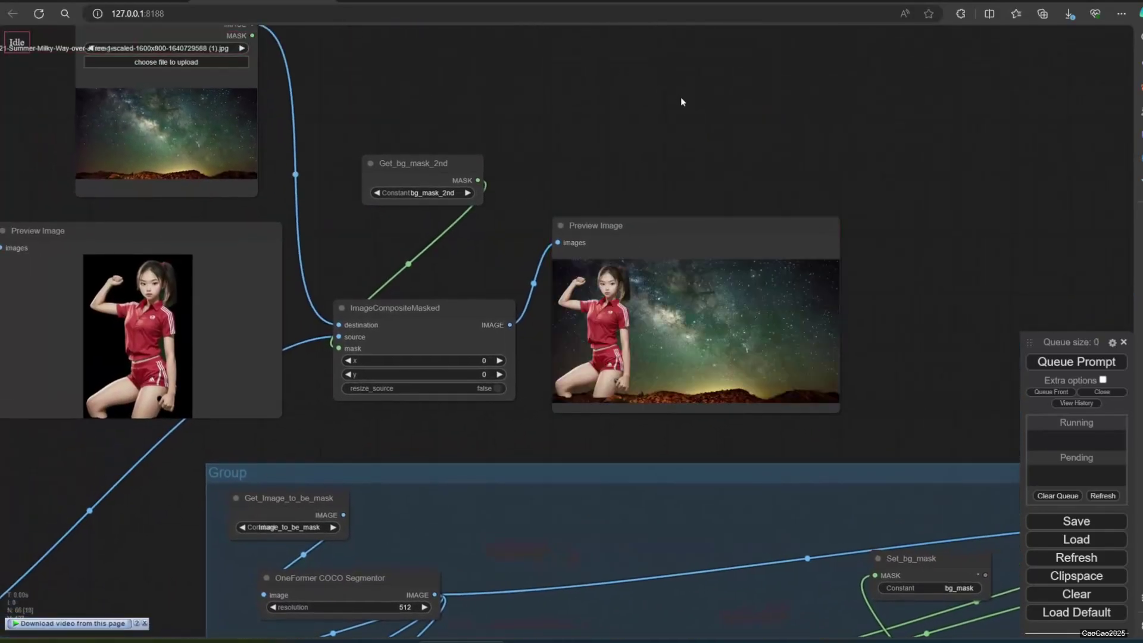
pyautogui.scroll(3, 638, 321)
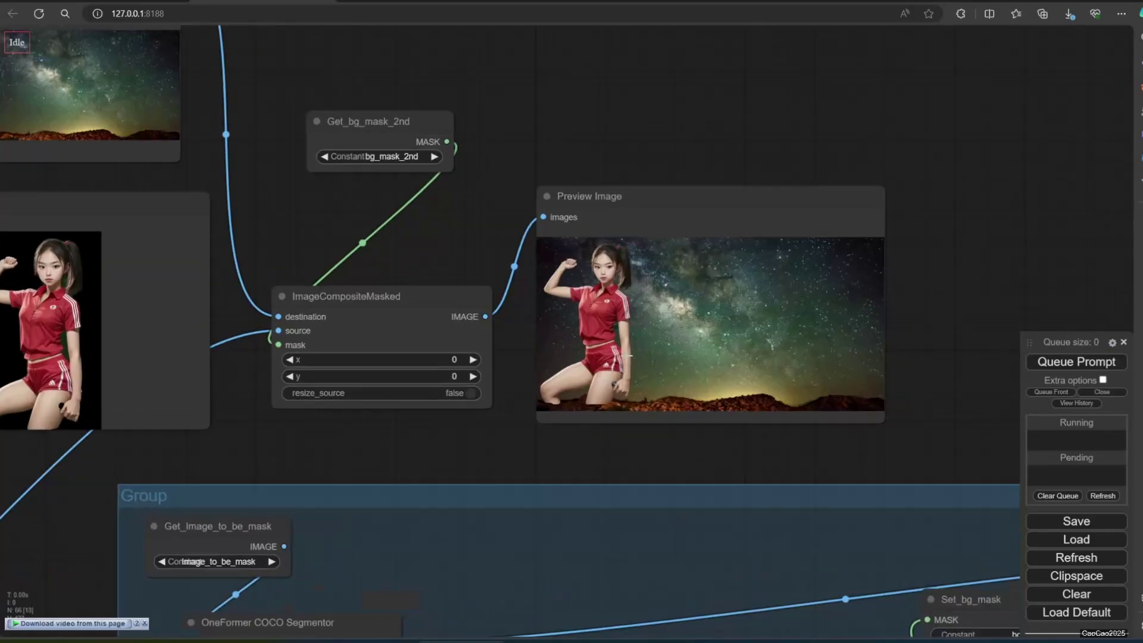
pyautogui.scroll(4, 638, 322)
pyautogui.scroll(3, 638, 321)
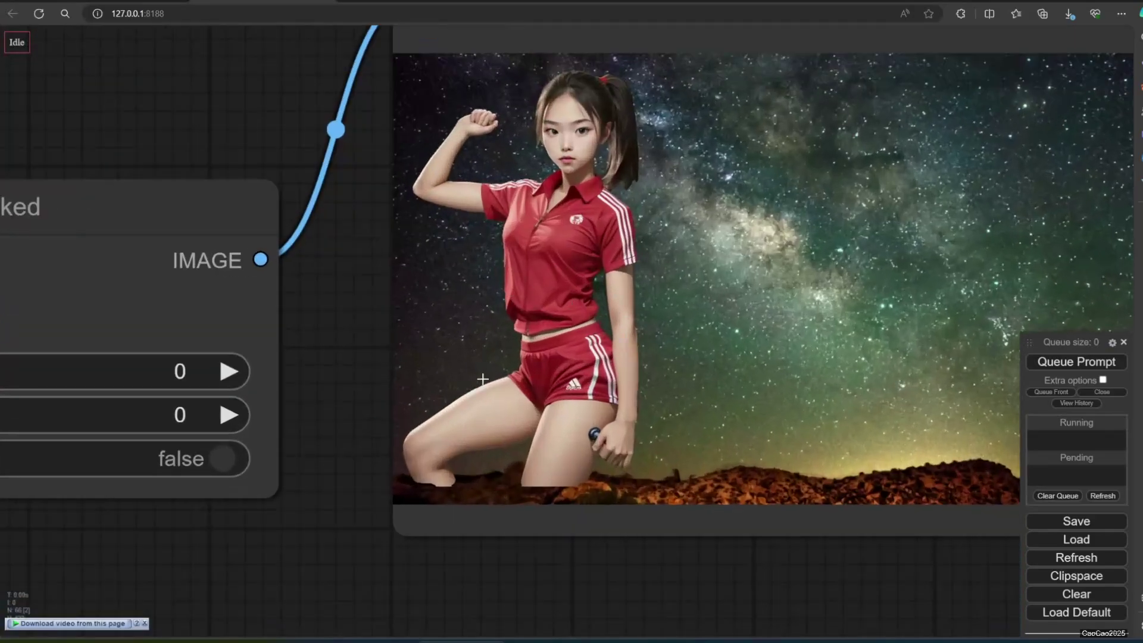
pyautogui.scroll(-3, 483, 379)
pyautogui.scroll(-3, 500, 340)
pyautogui.moveTo(522, 427); pyautogui.dragTo(439, 448)
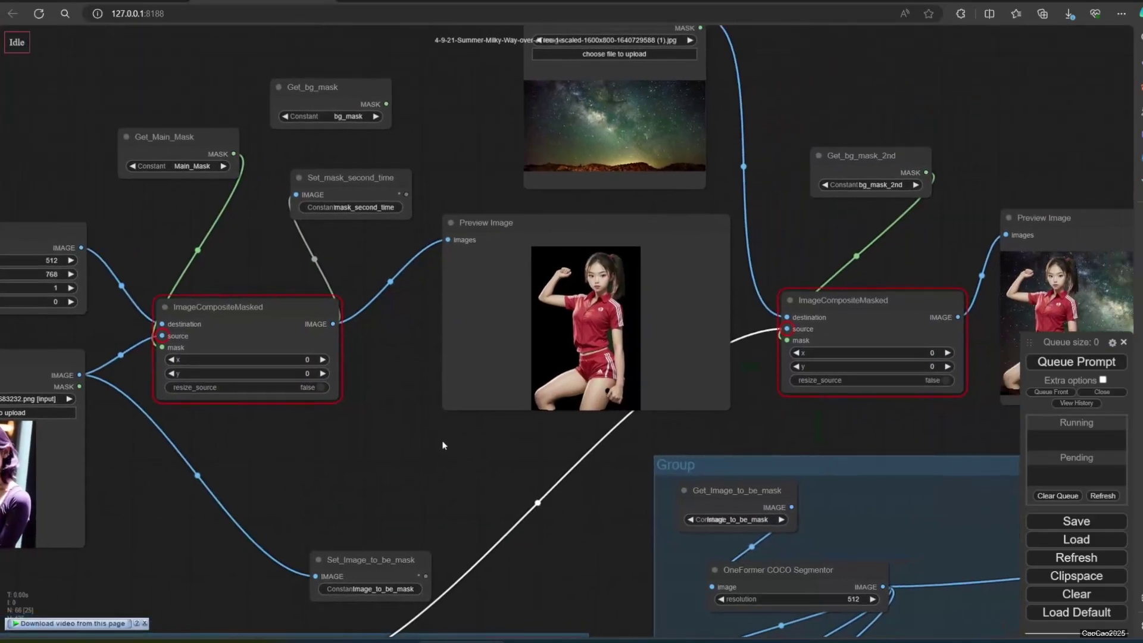
# Queue runs with the uploaded purple-haired photo and inspect the Milky Way composite preview
pyautogui.click(1050, 363)
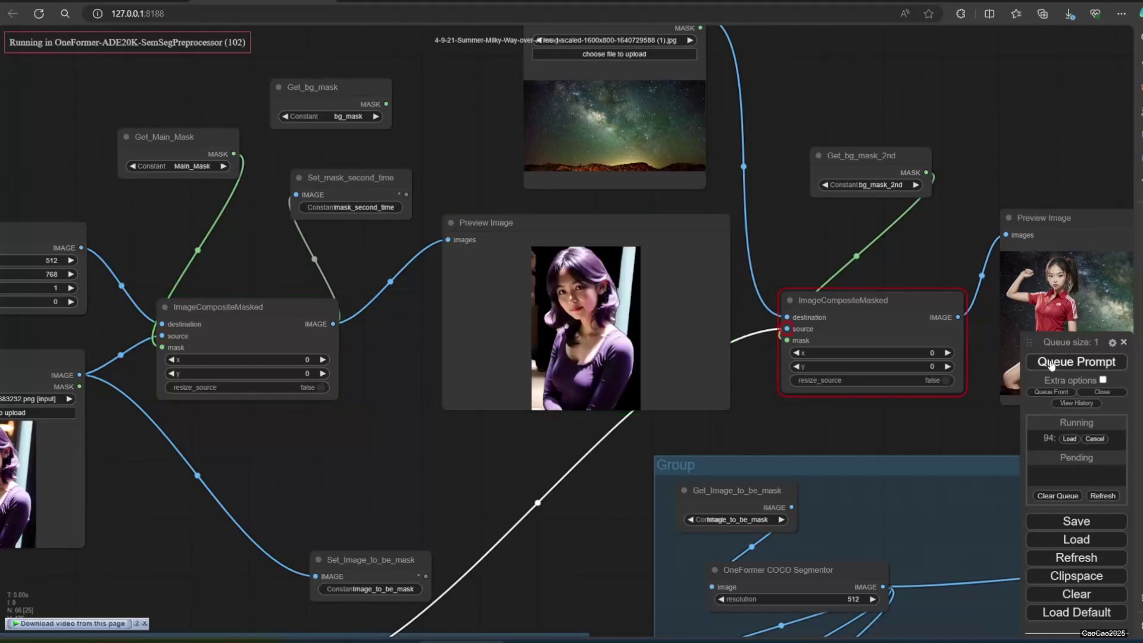
pyautogui.moveTo(794, 416); pyautogui.dragTo(814, 341)
pyautogui.moveTo(807, 254)
pyautogui.mouseDown()
pyautogui.moveTo(799, 261)
pyautogui.moveTo(806, 254)
pyautogui.mouseUp()
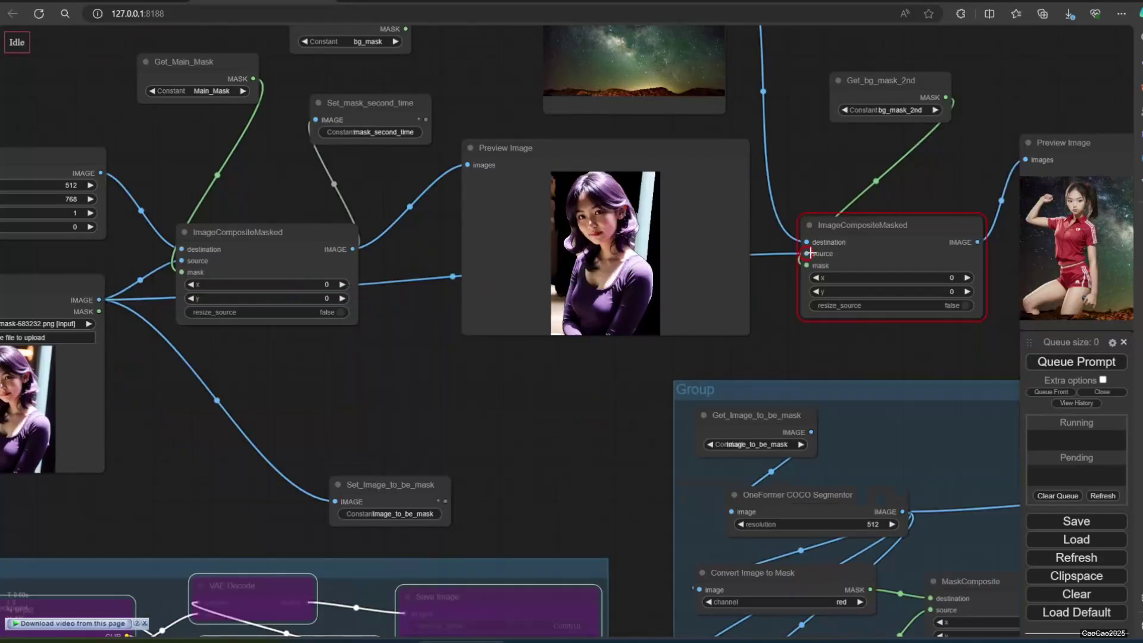
pyautogui.click(1069, 363)
pyautogui.moveTo(950, 345); pyautogui.dragTo(630, 394)
pyautogui.scroll(2, 716, 344)
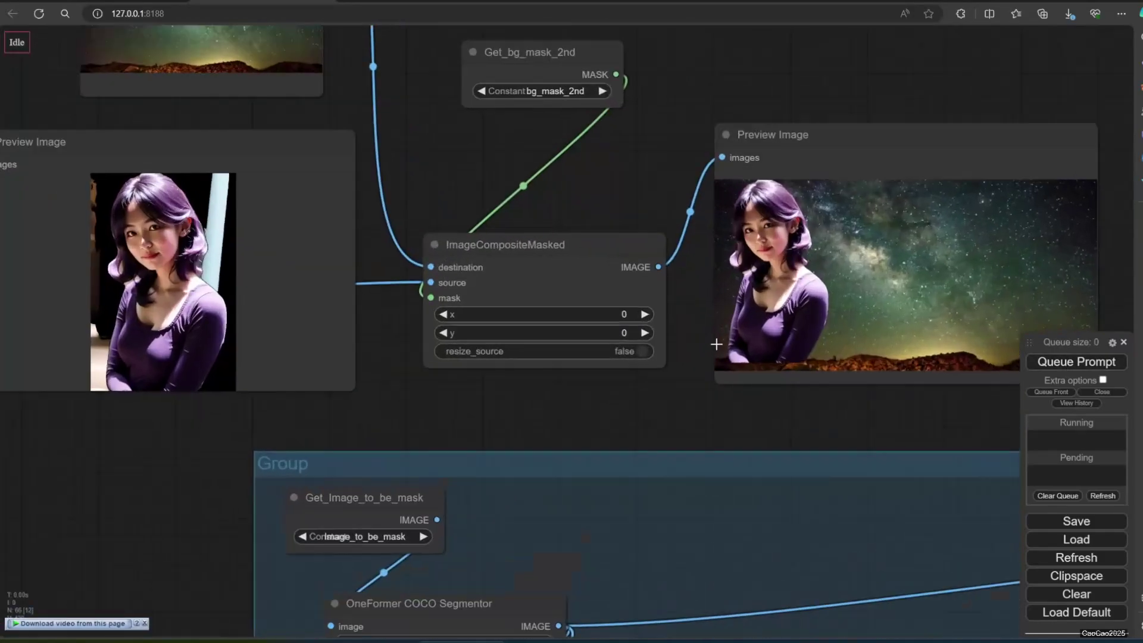
pyautogui.scroll(3, 716, 344)
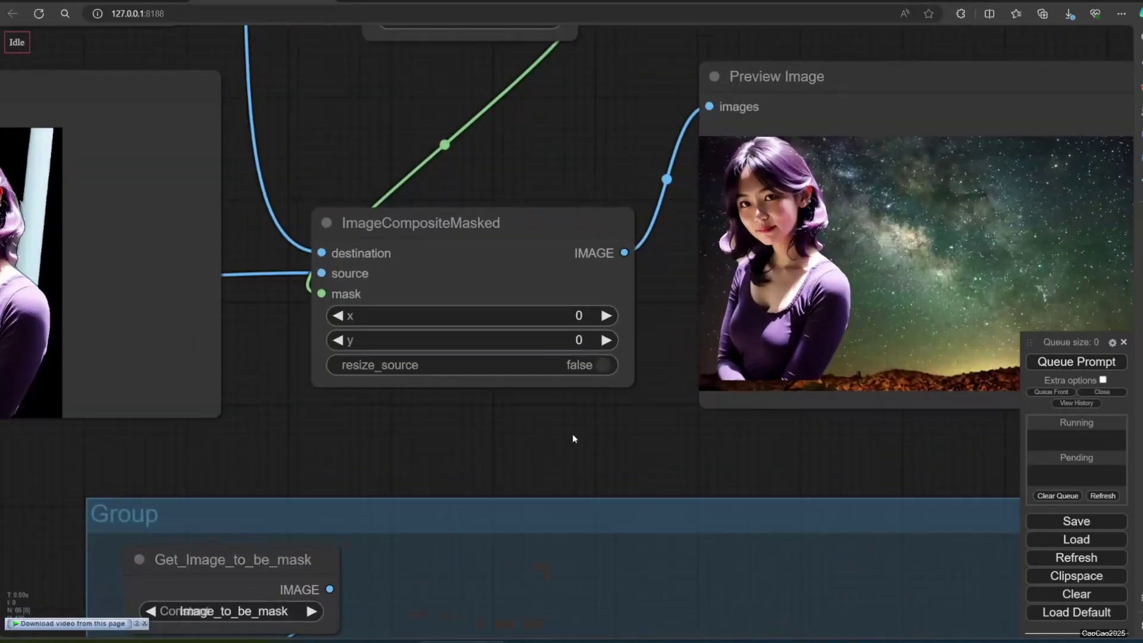
pyautogui.moveTo(573, 439); pyautogui.dragTo(840, 449)
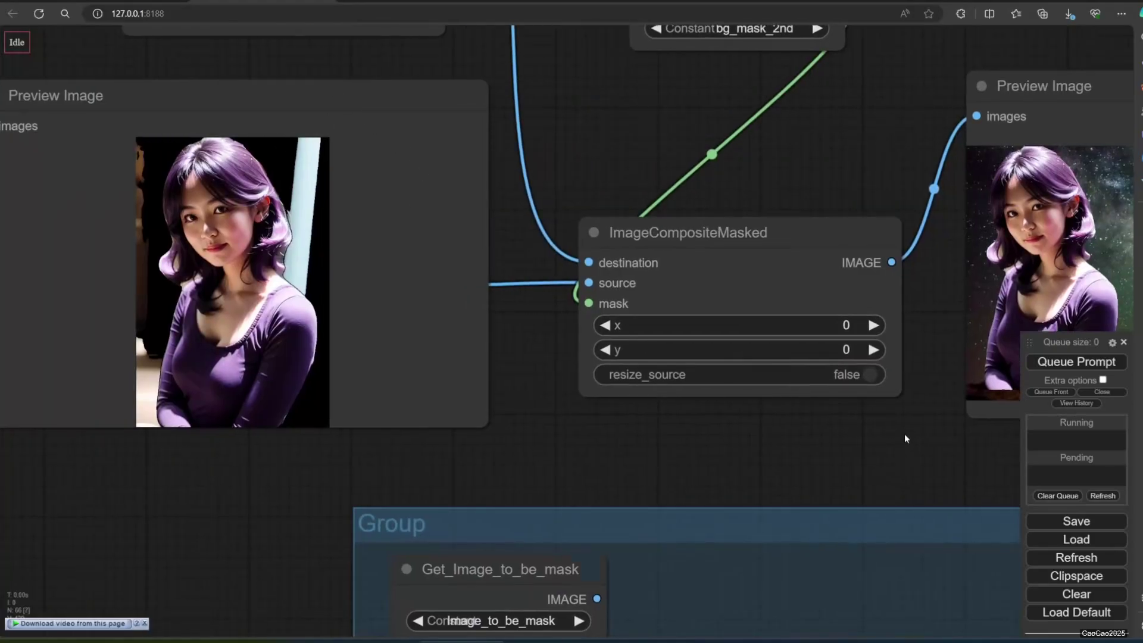
pyautogui.moveTo(905, 434); pyautogui.dragTo(623, 433)
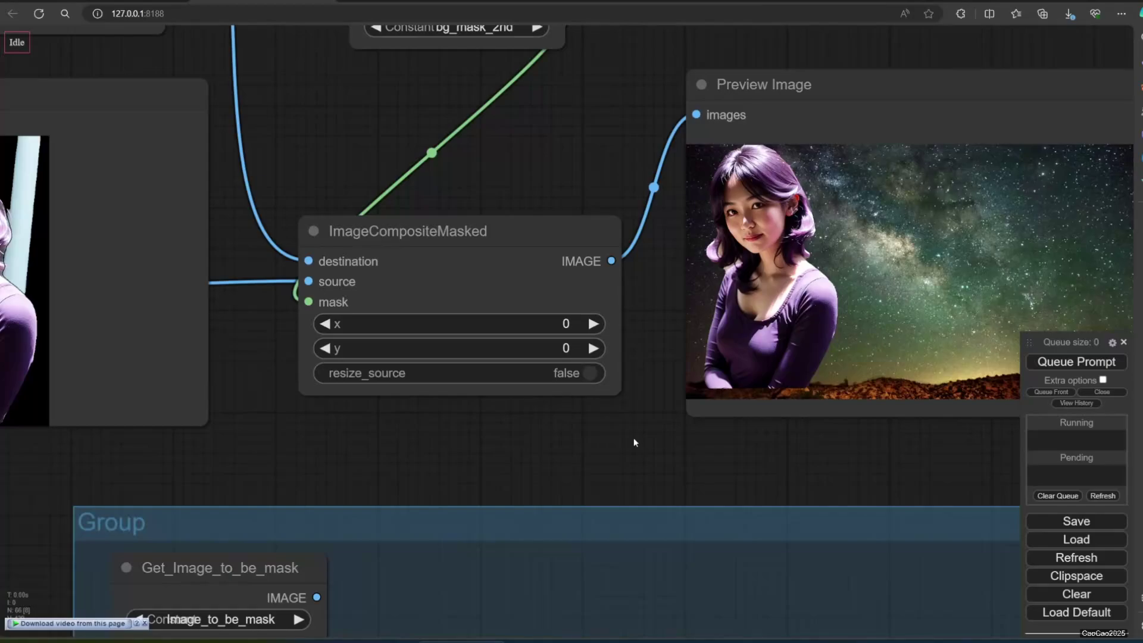
pyautogui.scroll(-5, 651, 409)
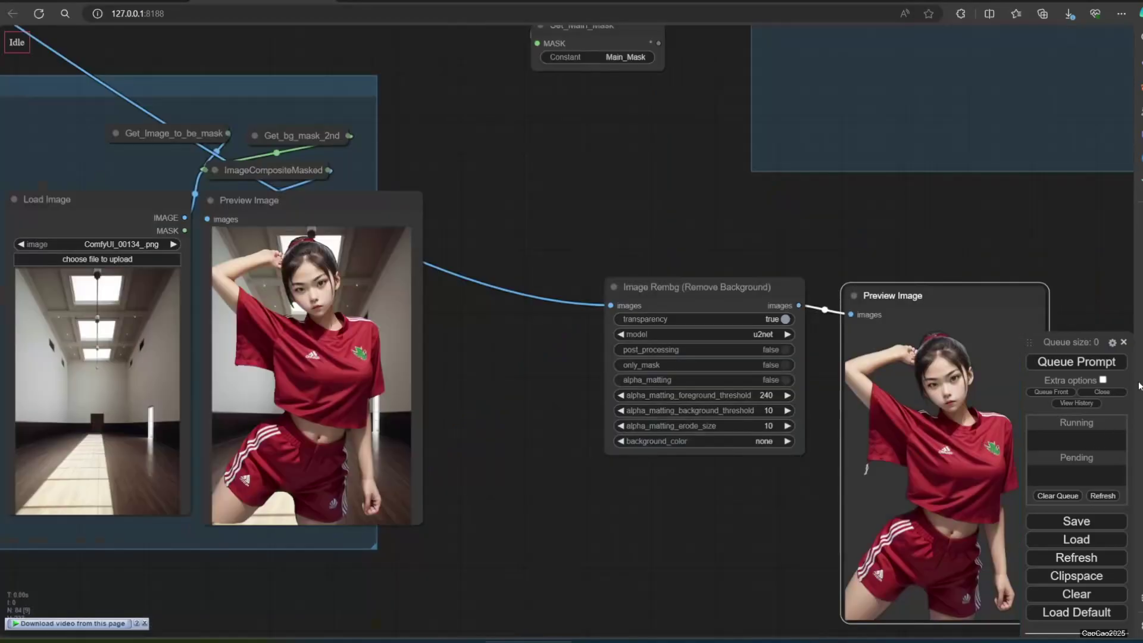
# Queue a new run and view the Image Rembg cut-out beside the mask previews
pyautogui.click(1077, 362)
pyautogui.moveTo(676, 490); pyautogui.dragTo(442, 348)
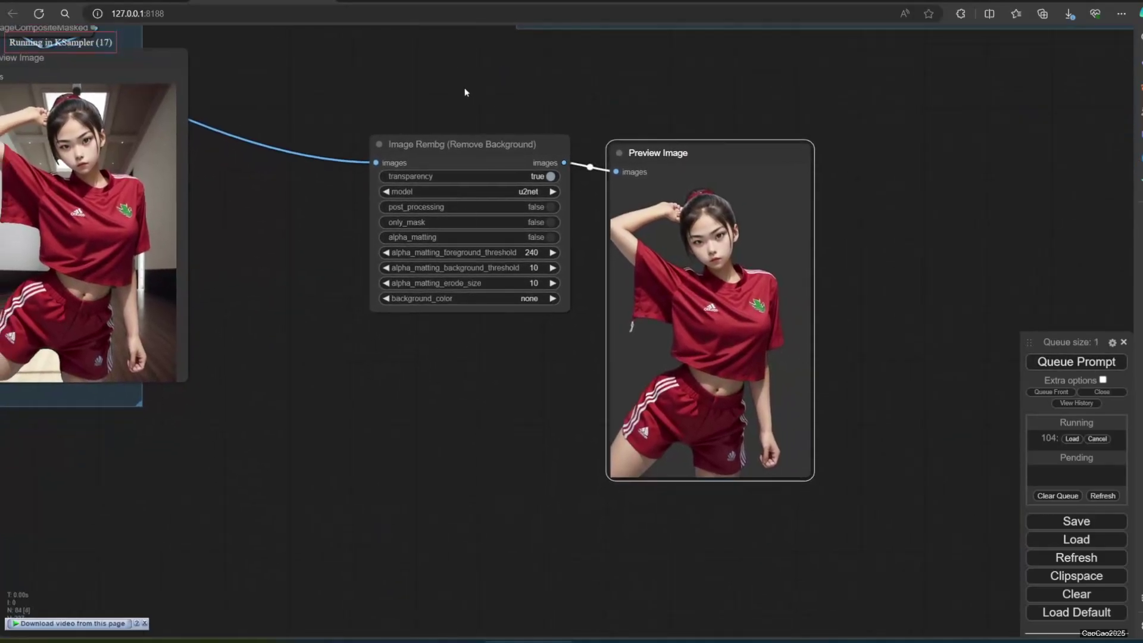
pyautogui.scroll(3, 436, 181)
pyautogui.scroll(3, 436, 180)
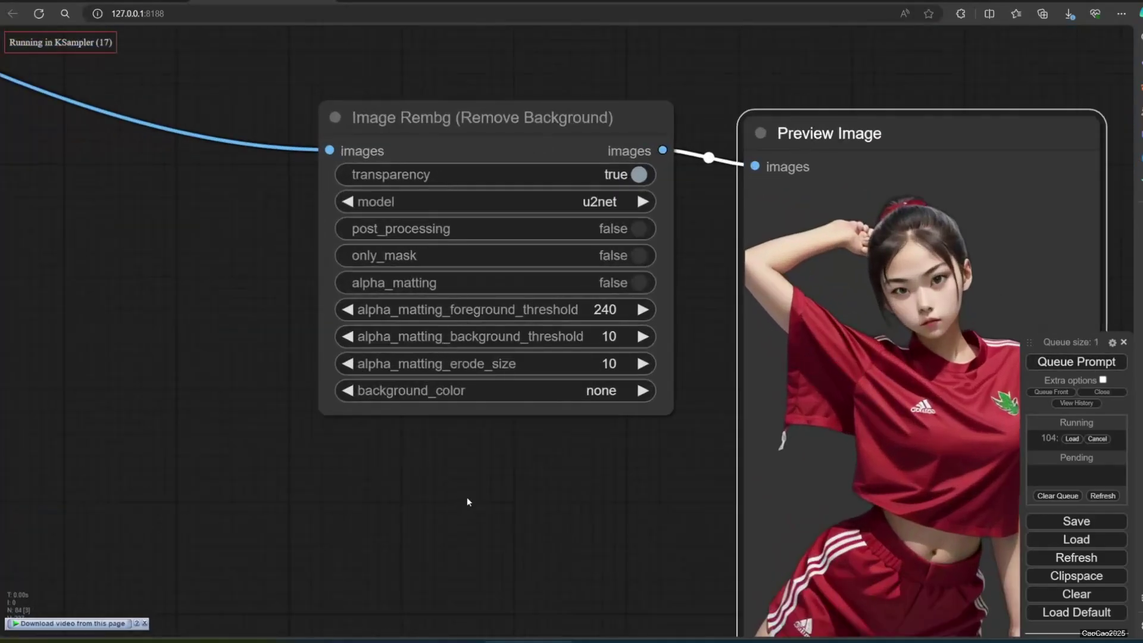
pyautogui.scroll(-2, 468, 509)
pyautogui.scroll(-1, 470, 517)
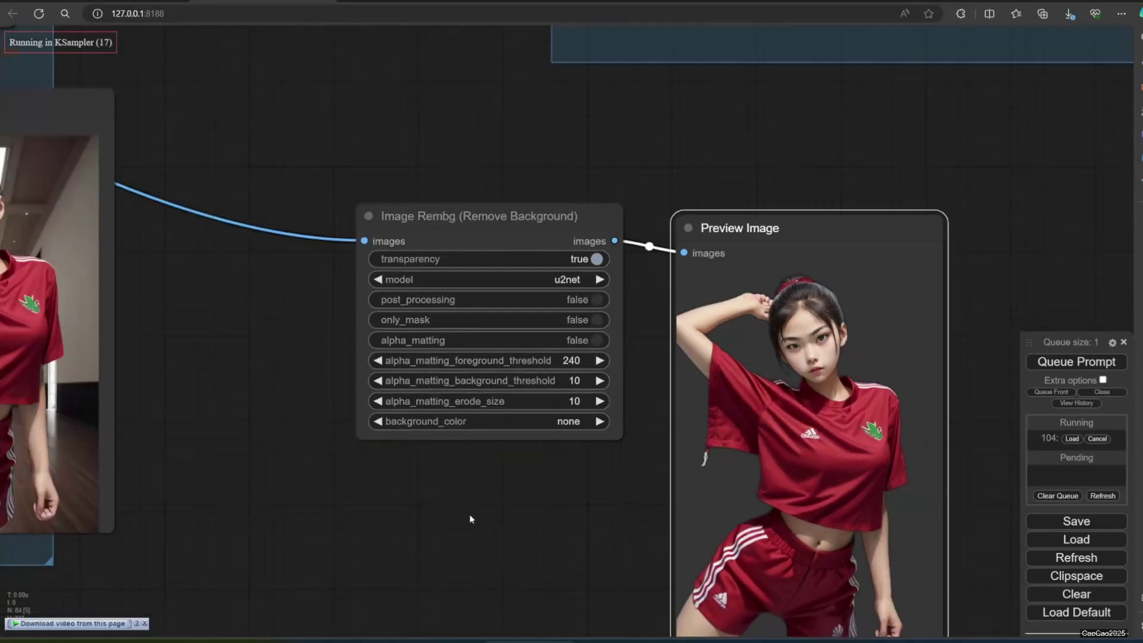
pyautogui.scroll(-1, 473, 522)
pyautogui.scroll(-2, 473, 523)
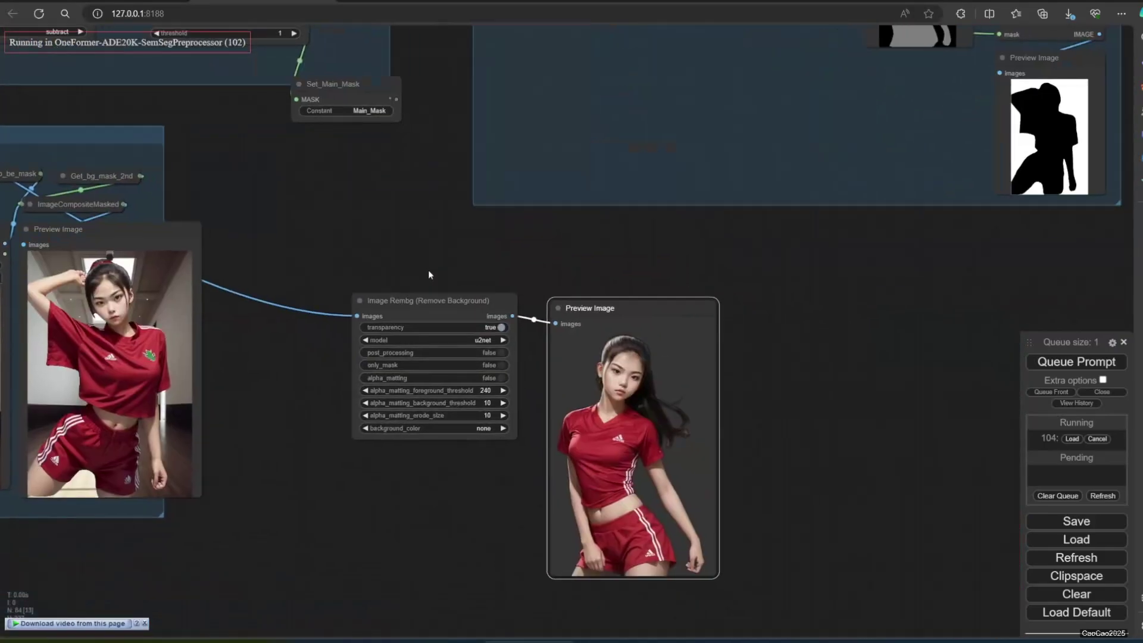
pyautogui.moveTo(429, 274); pyautogui.dragTo(584, 365)
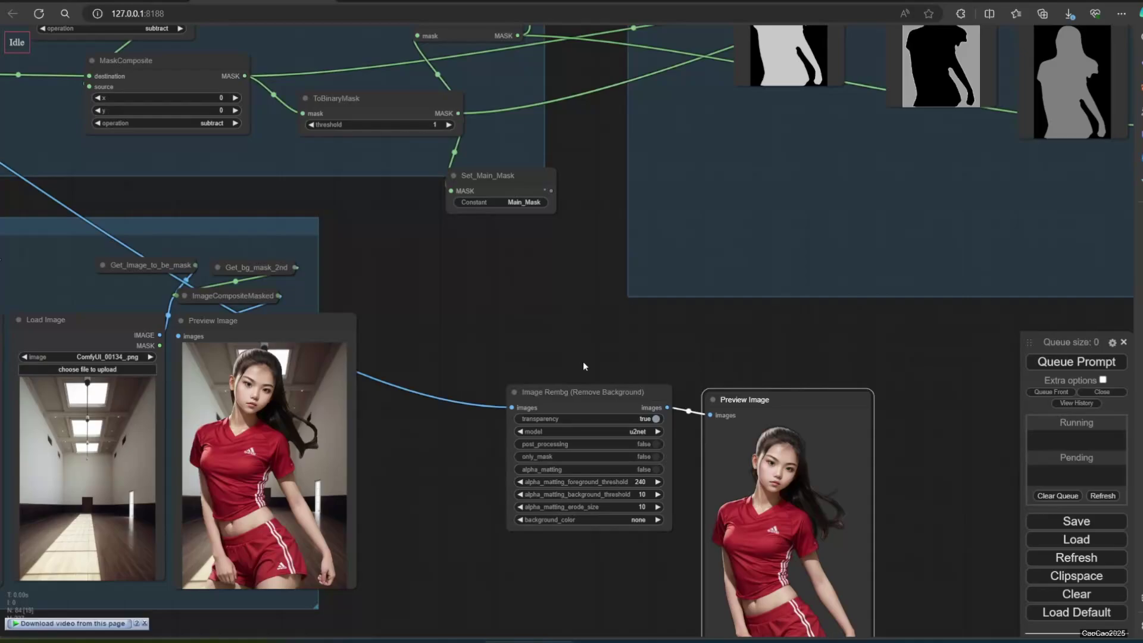